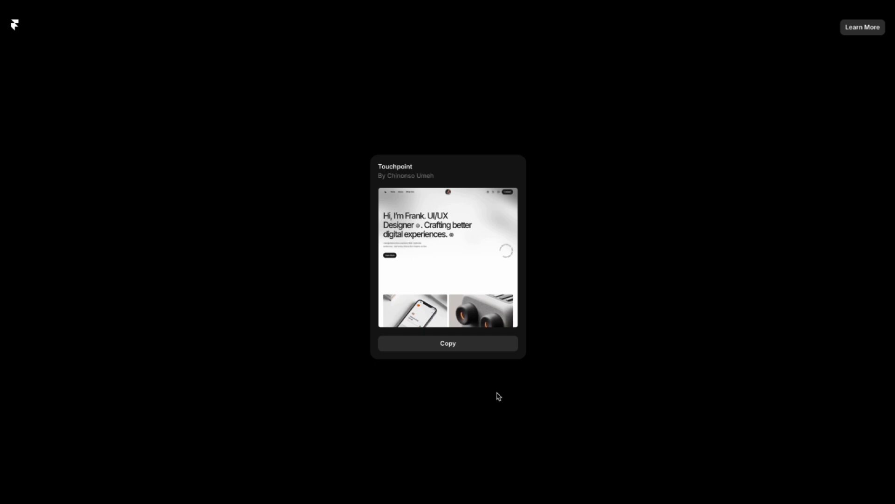
Copy the Touchpoint template into the selected workspace and open the copy in the editor.
left_click(457, 347)
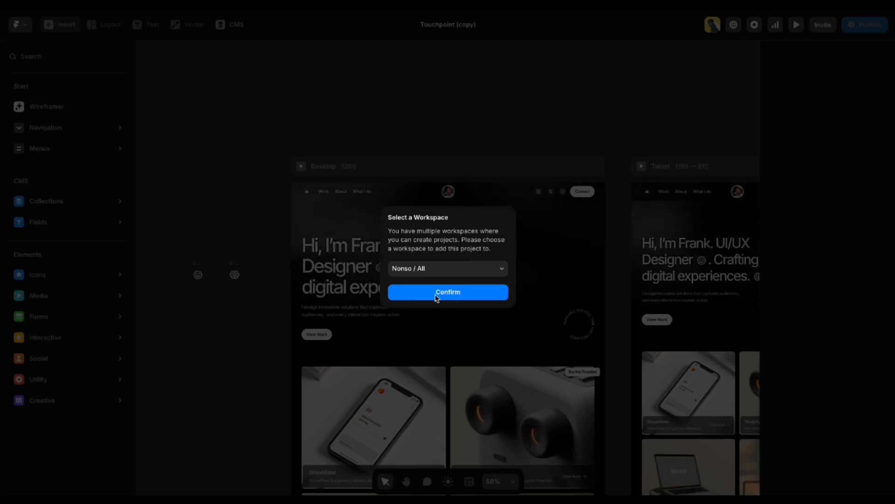
left_click(437, 297)
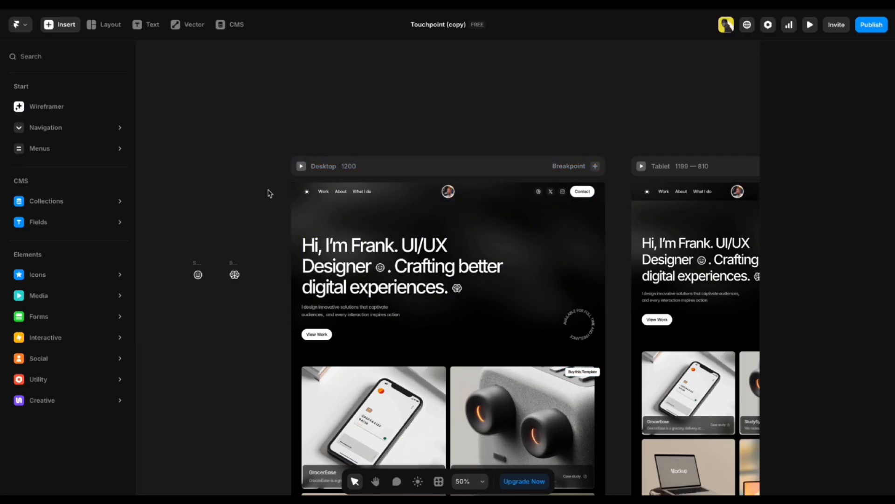
scroll(268, 314, "down", 3)
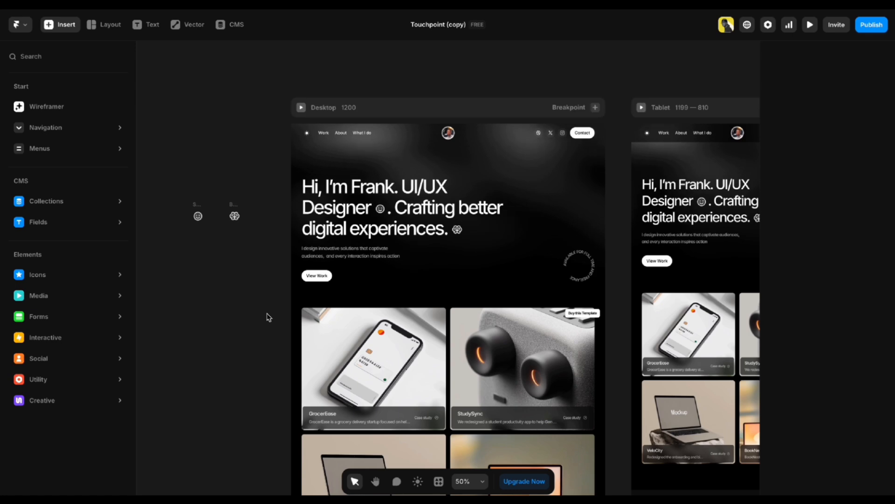
scroll(269, 318, "down", 5)
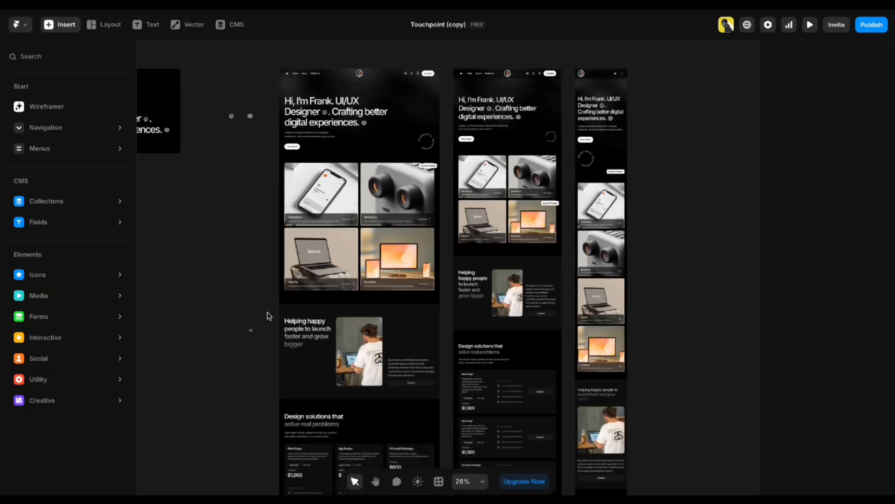
scroll(269, 316, "down", 2)
scroll(269, 316, "down", 2)
scroll(268, 315, "down", 4)
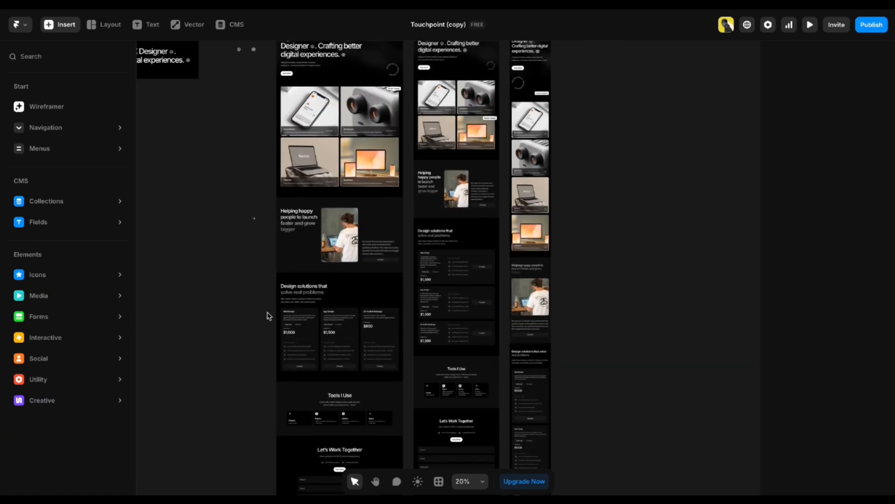
scroll(268, 315, "down", 2)
scroll(269, 314, "up", 5)
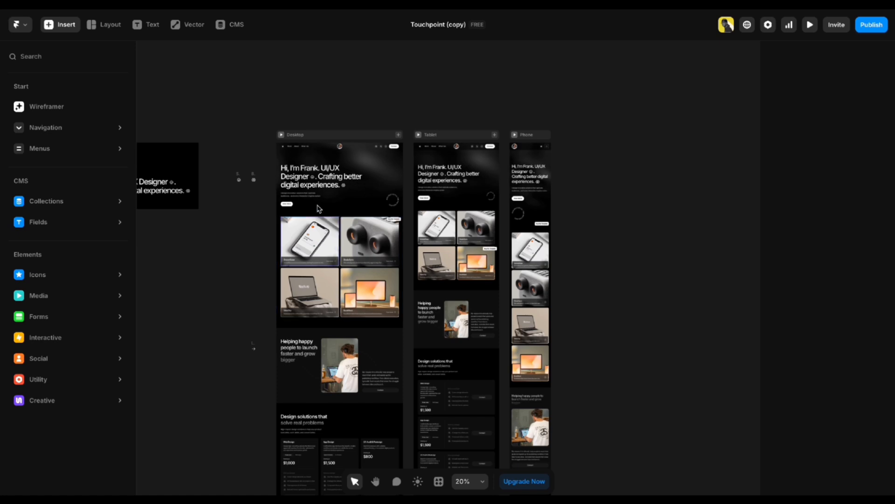
left_click(473, 136)
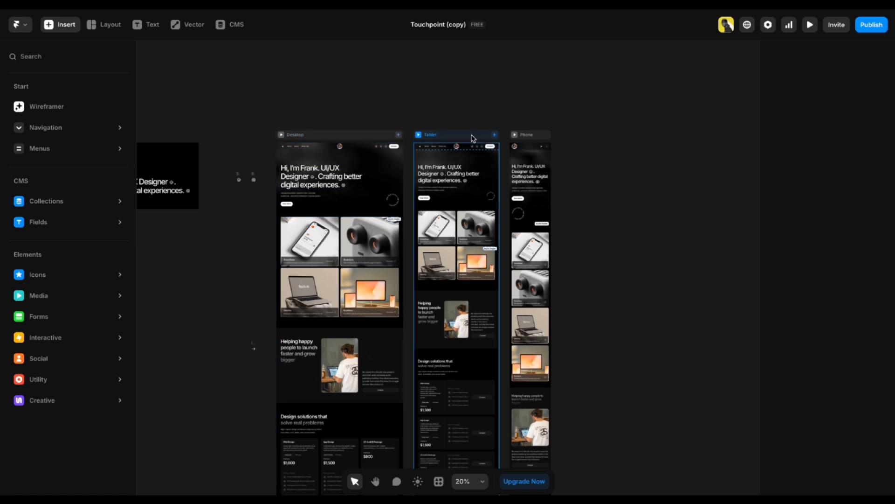
left_click(308, 136)
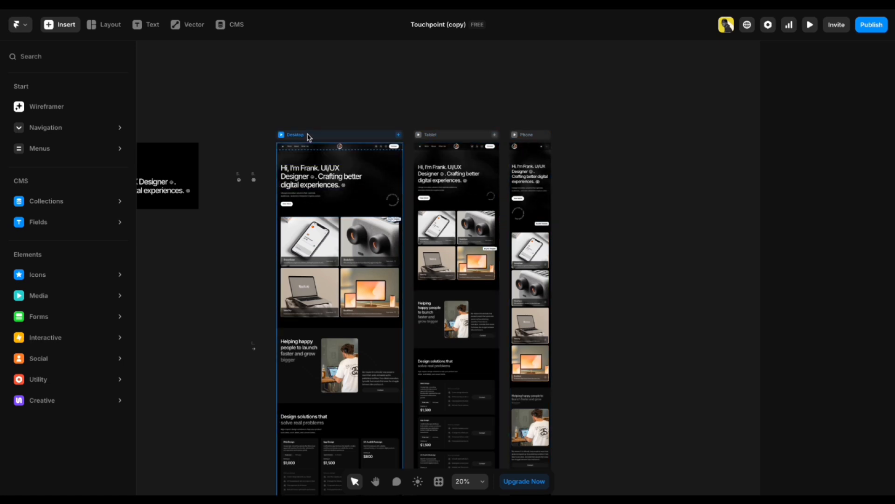
scroll(308, 136, "up", 5)
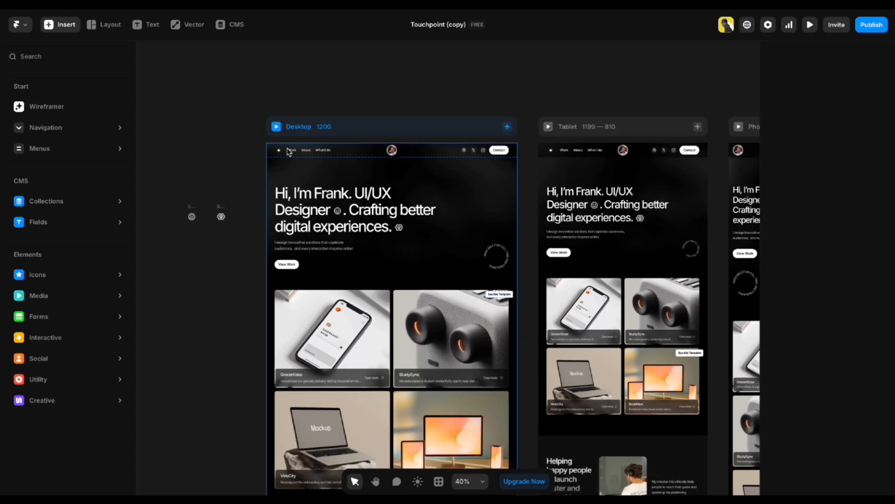
scroll(288, 150, "up", 1)
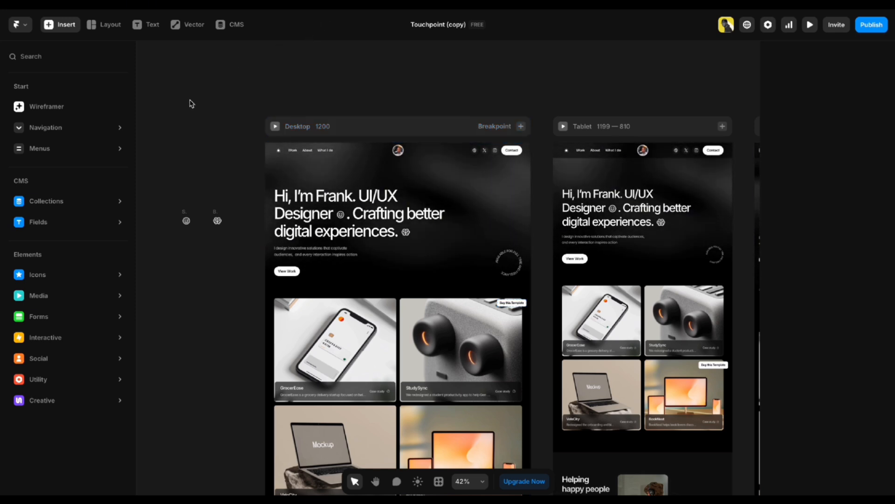
Browse the Forms elements, then close the Insert panel to reveal the Home and Projects pages.
left_click(39, 317)
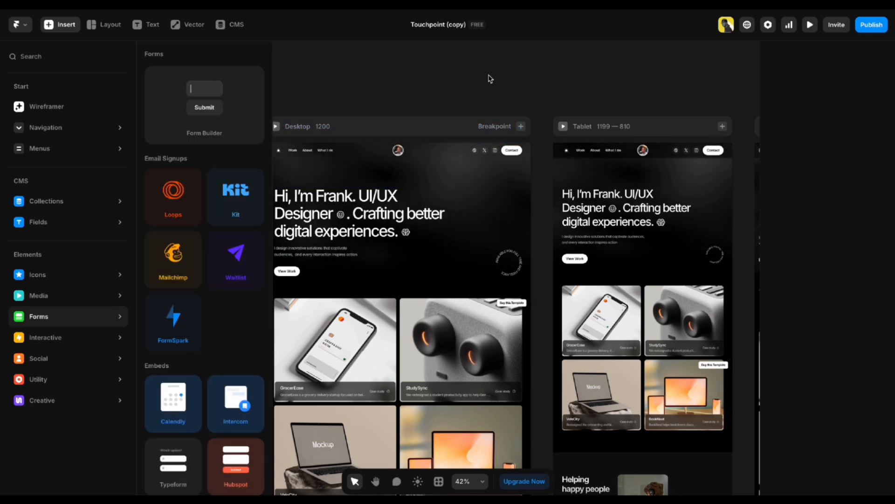
left_click(383, 67)
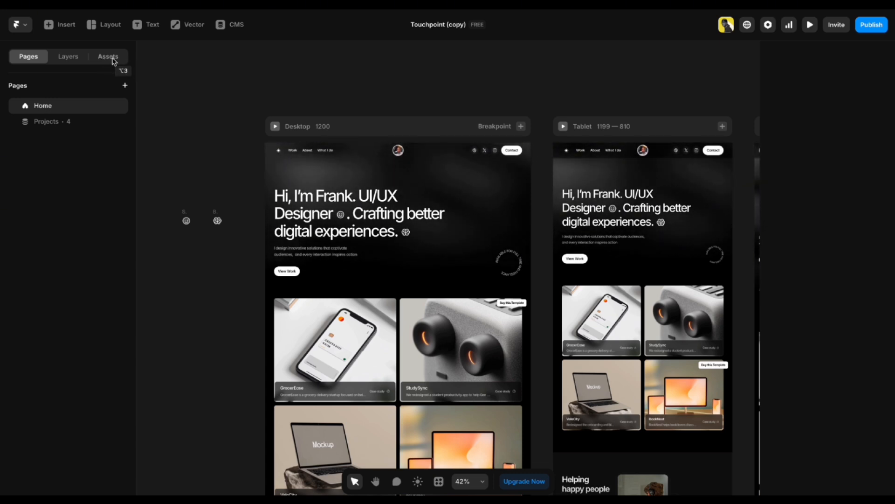
Under Assets > Styles > Text, open the Heading 1 style (Inter Medium, 72 px).
left_click(112, 59)
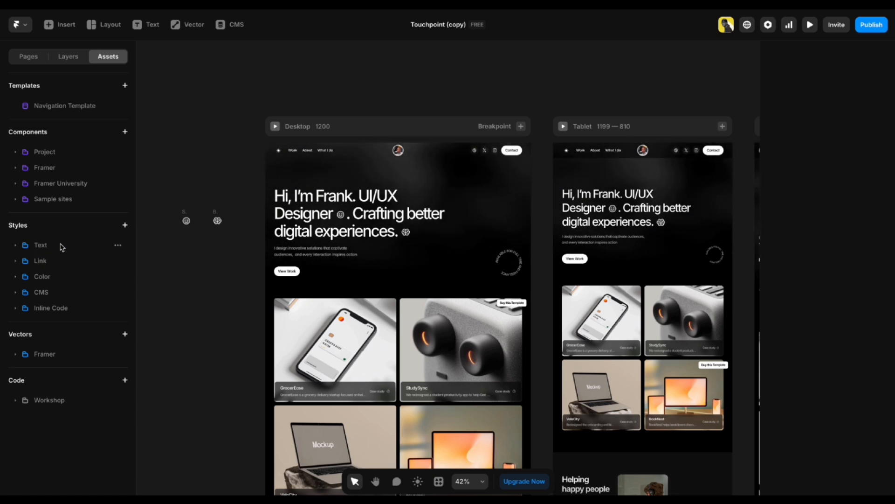
left_click(56, 246)
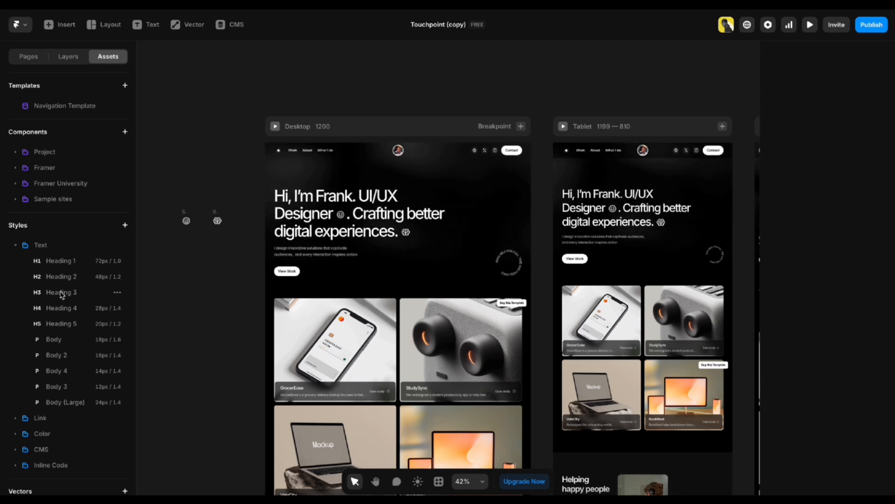
left_click(60, 260)
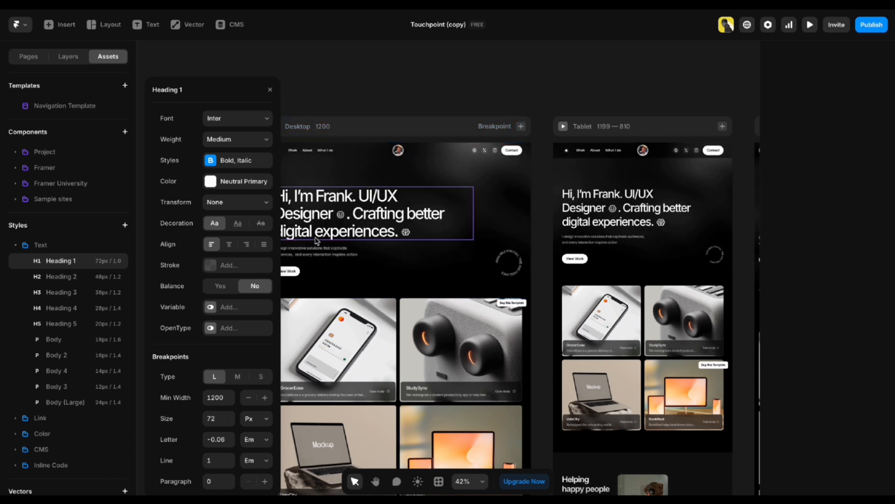
Check Heading 1 at the M (58 px) and S (42 px) breakpoints, then close its settings via the Phone frame.
left_click(238, 377)
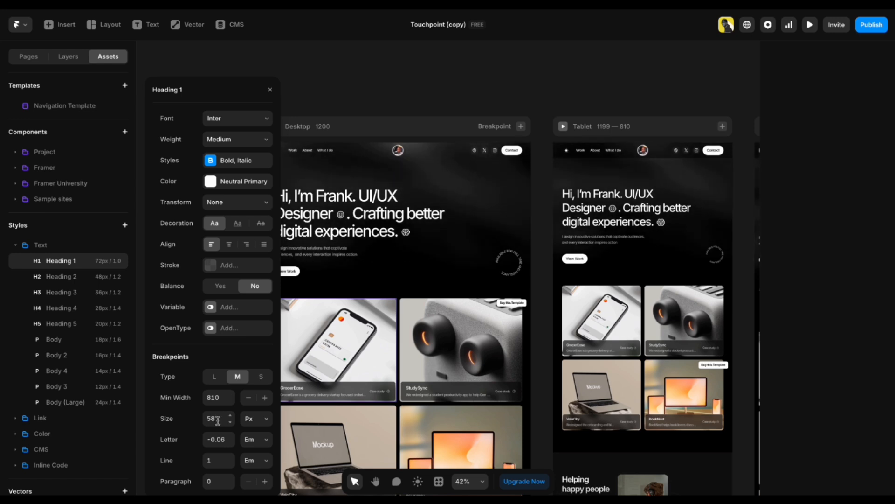
left_click_drag(630, 90, 464, 98)
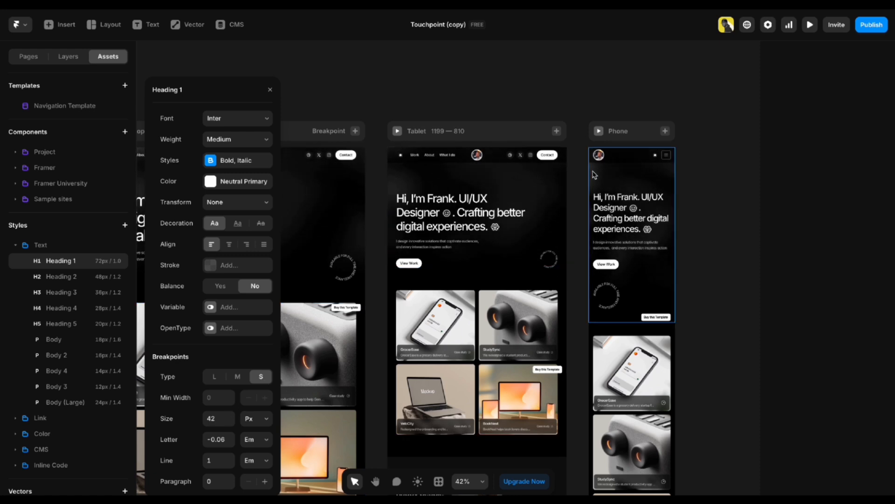
left_click_drag(634, 139, 607, 131)
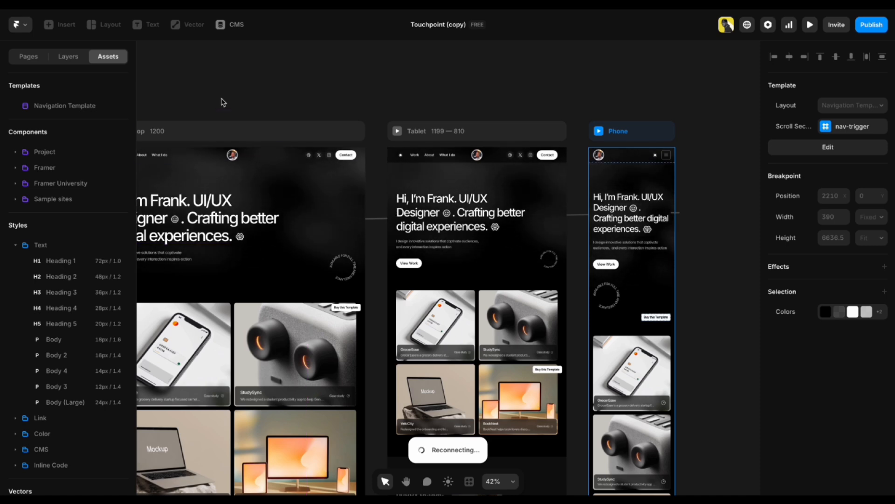
Collapse the text styles and expand the colour styles from Neutral Primary to Glass 80.
scroll(300, 90, "left", 5)
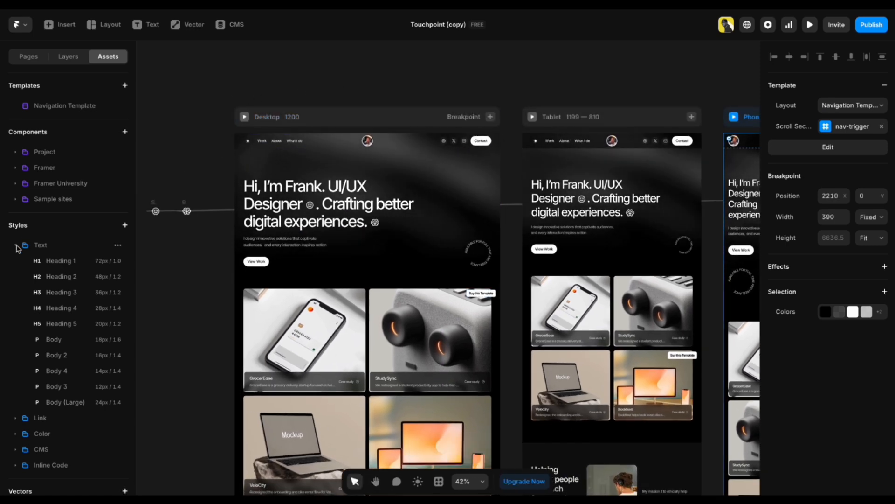
left_click(17, 246)
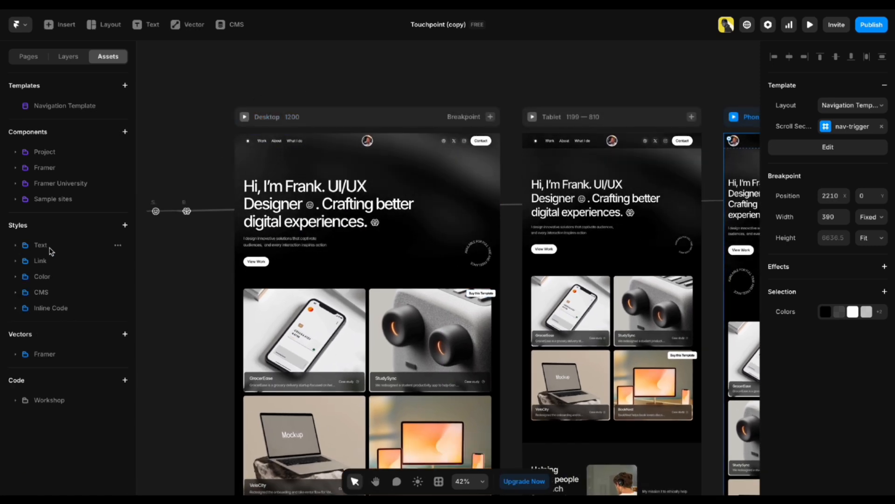
left_click(50, 279)
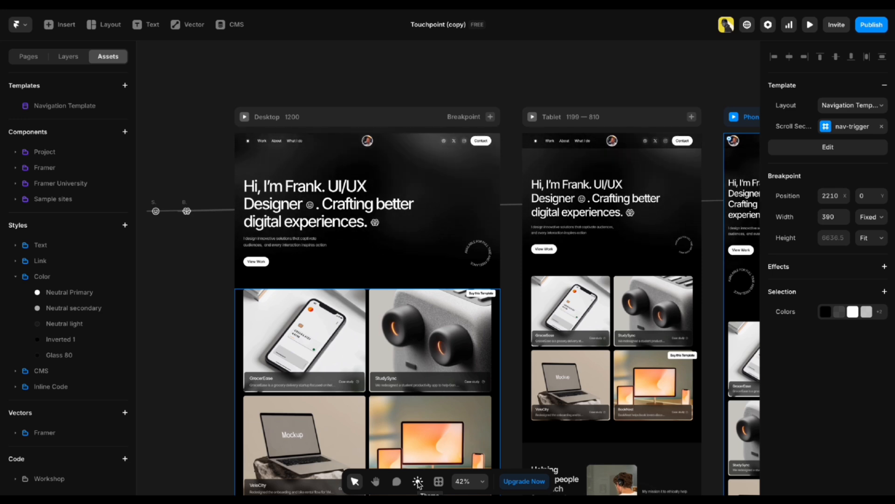
Preview the design in the light theme twice, returning to dark each time.
left_click(418, 482)
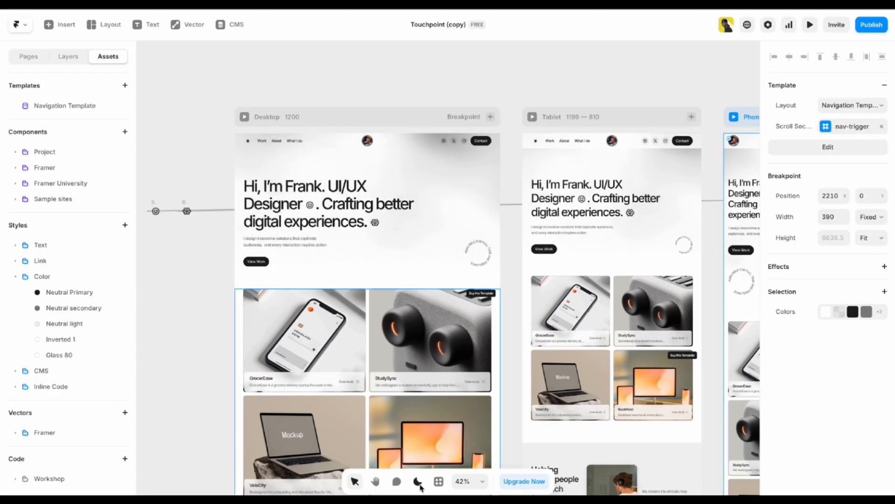
left_click(419, 484)
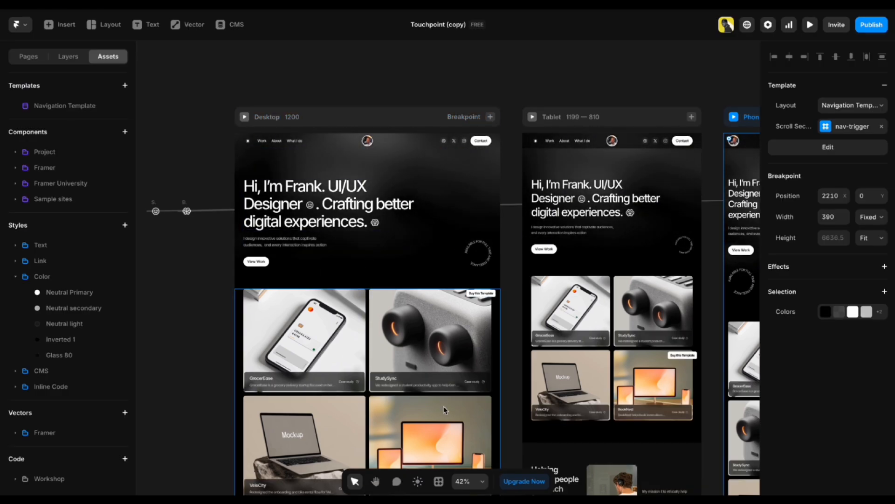
left_click(417, 481)
left_click(420, 483)
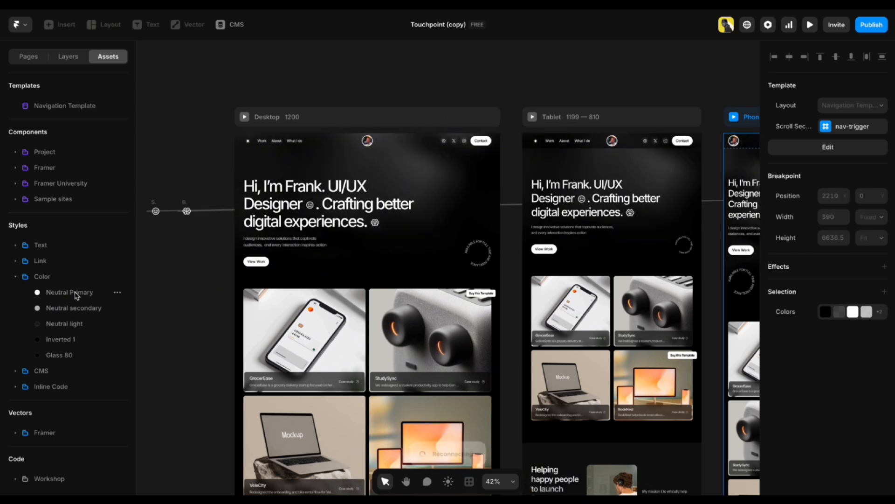
Recolour the Neutral Primary style to dark grey 474141, checking its dark-mode value.
left_click(72, 296)
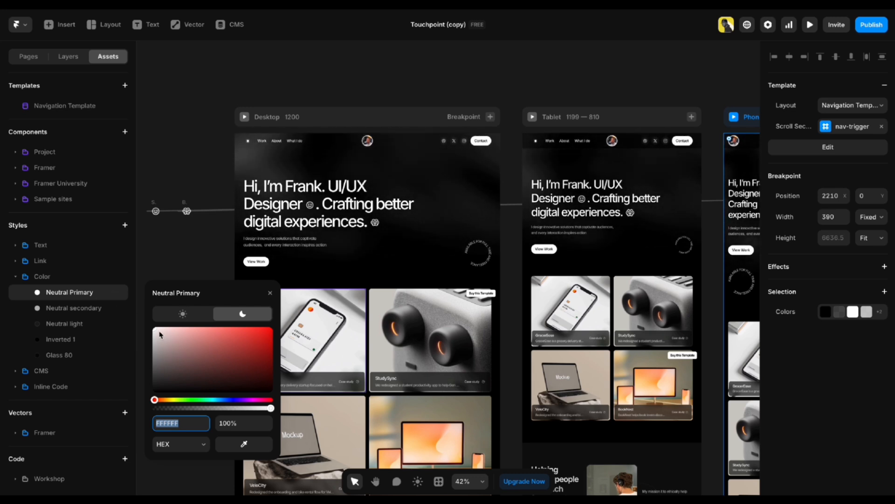
left_click_drag(160, 334, 270, 332)
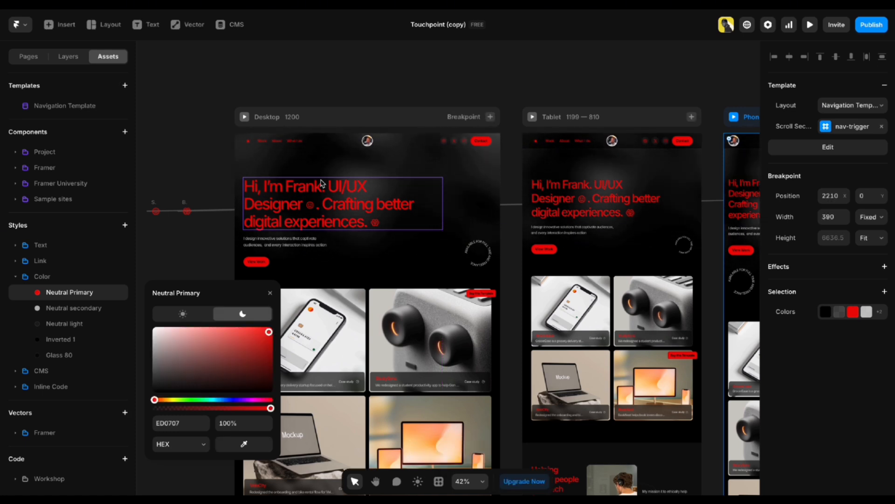
left_click(185, 317)
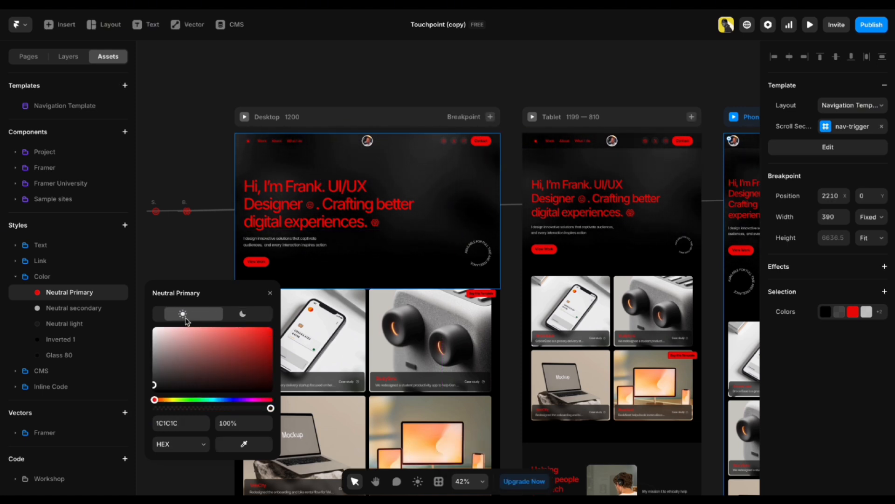
left_click_drag(196, 344, 284, 332)
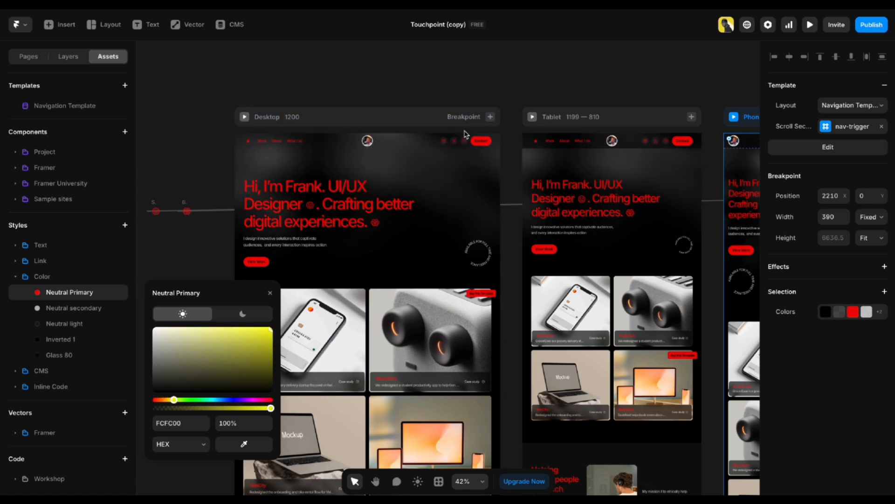
left_click(419, 485)
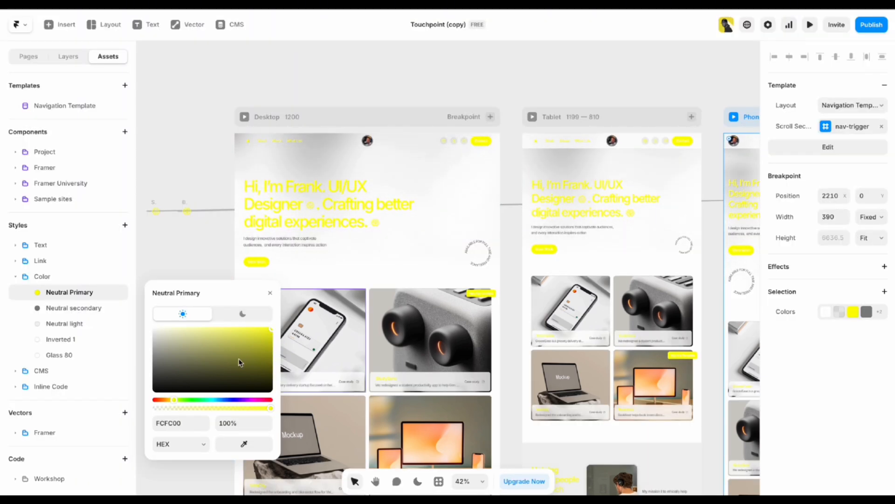
left_click(161, 373)
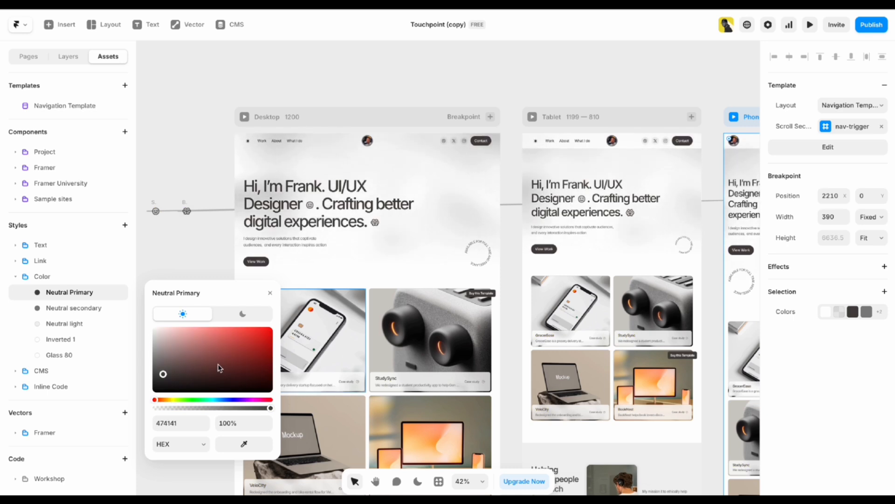
left_click(233, 318)
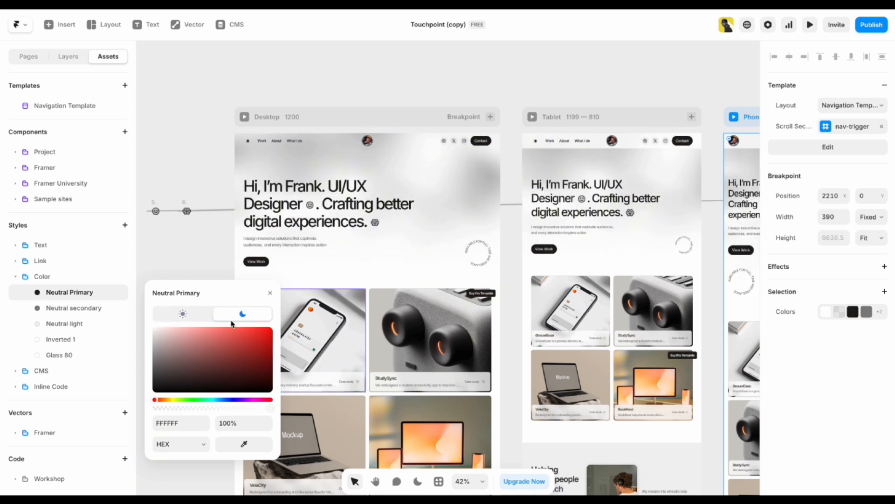
left_click(177, 249)
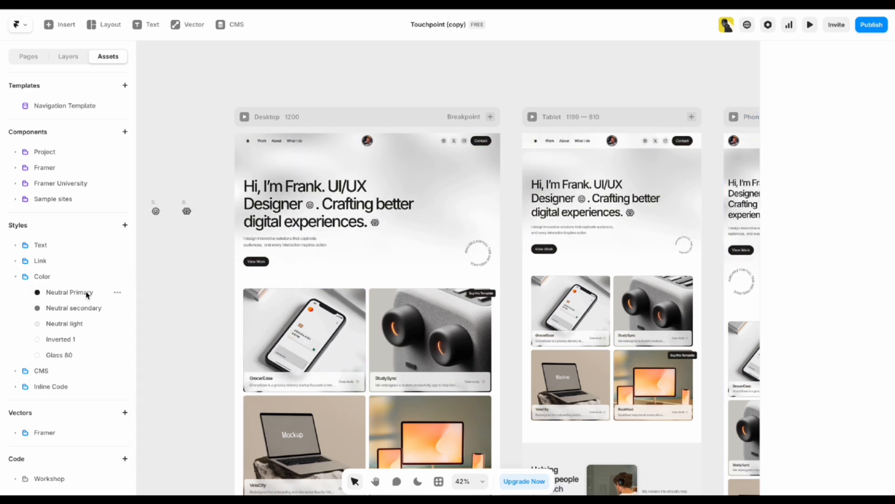
Leave Neutral secondary unchanged and collapse the Color styles folder.
left_click(56, 309)
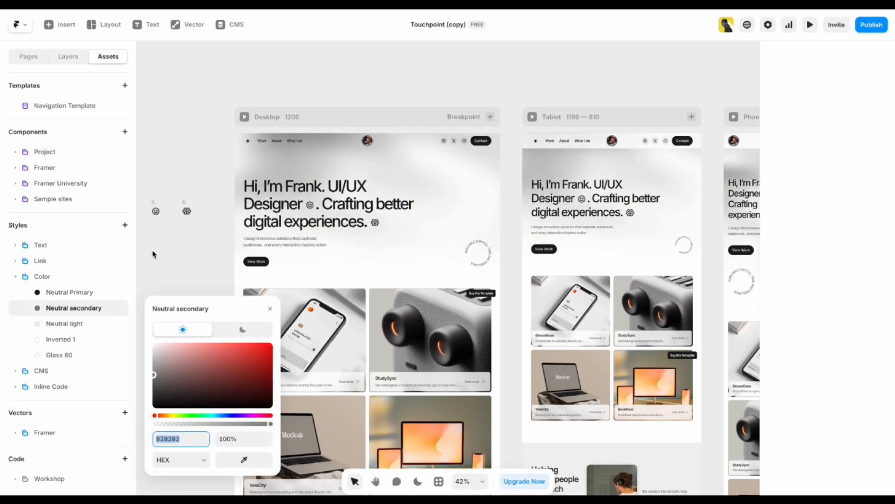
key("Return")
left_click(14, 278)
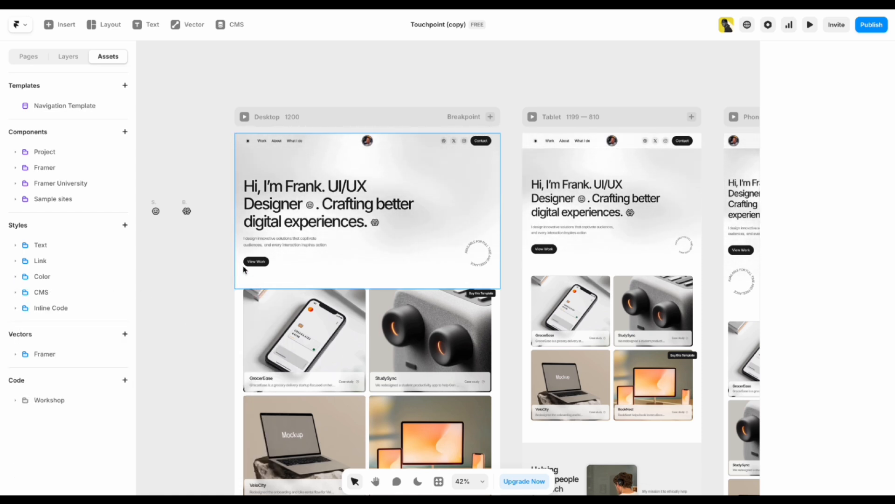
scroll(327, 191, "up", 3)
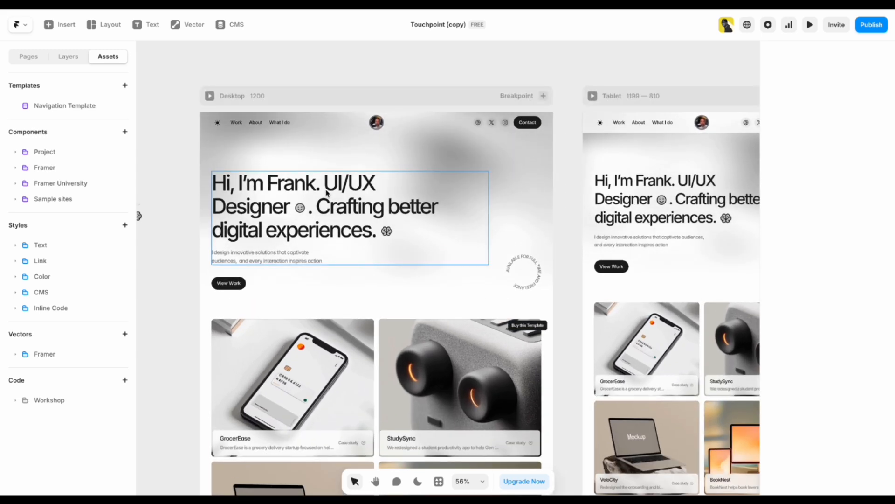
scroll(376, 193, "up", 3)
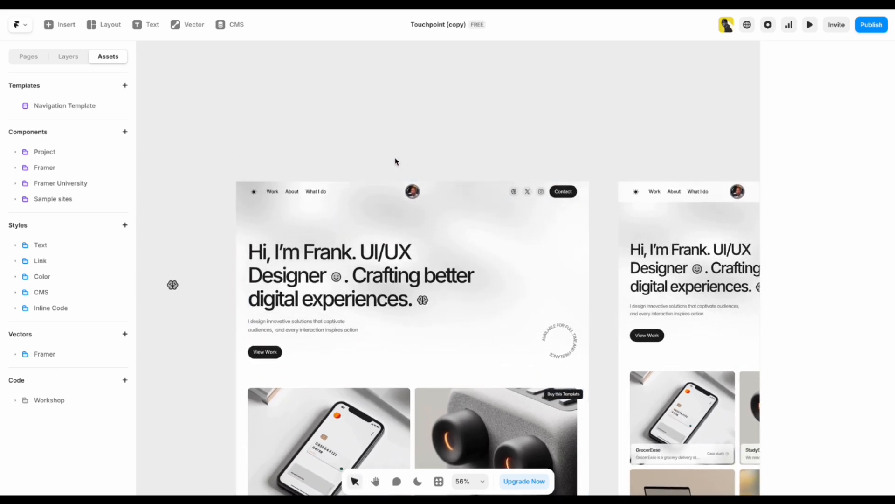
scroll(394, 166, "up", 2)
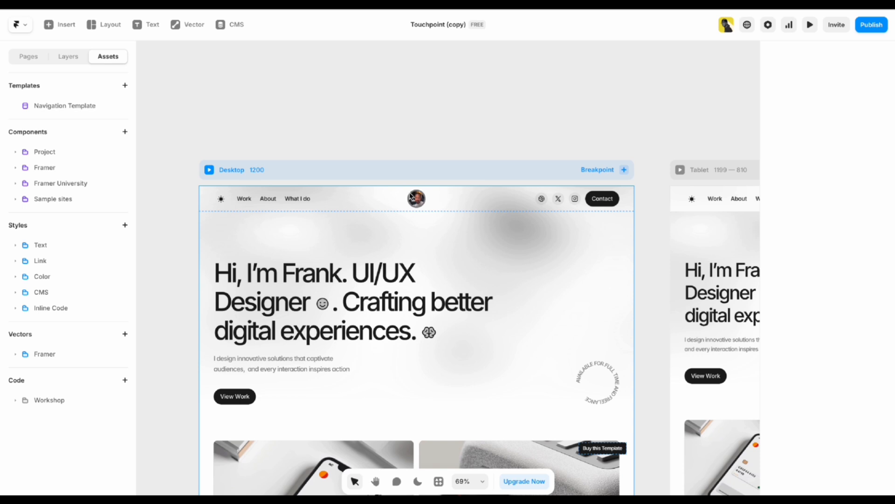
scroll(399, 207, "down", 3)
scroll(398, 206, "down", 3)
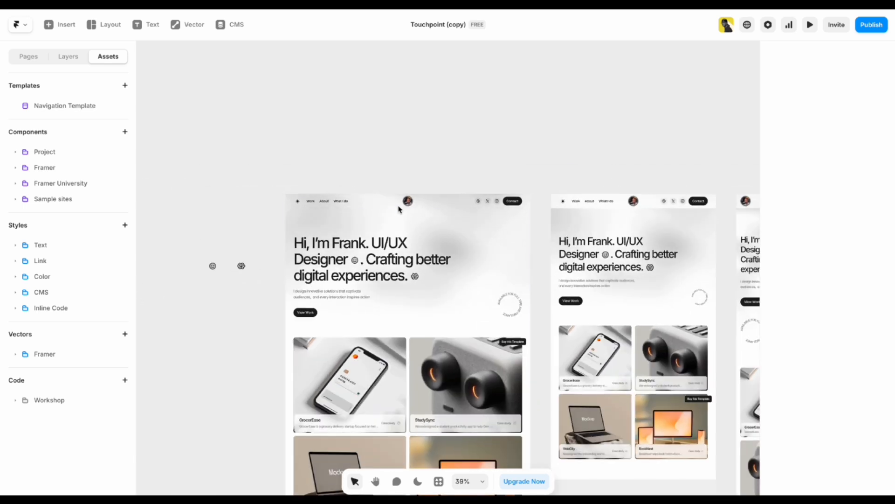
scroll(332, 156, "down", 2)
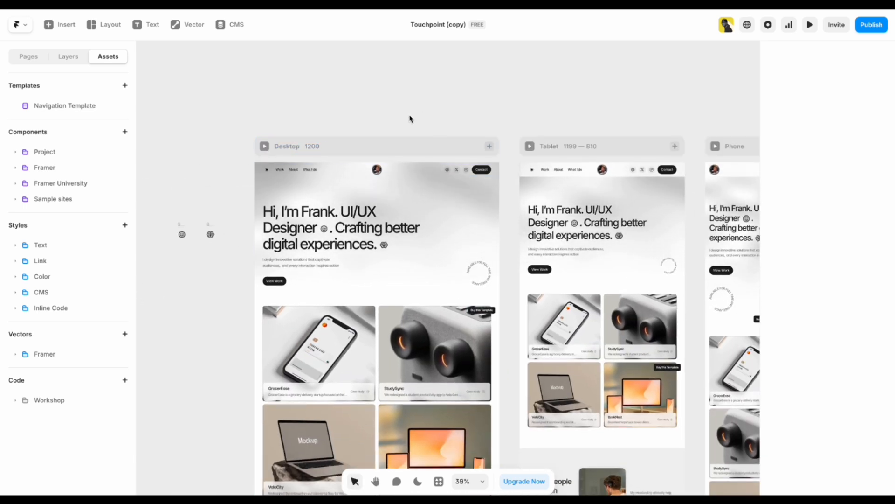
scroll(413, 152, "down", 3)
scroll(414, 152, "right", 2)
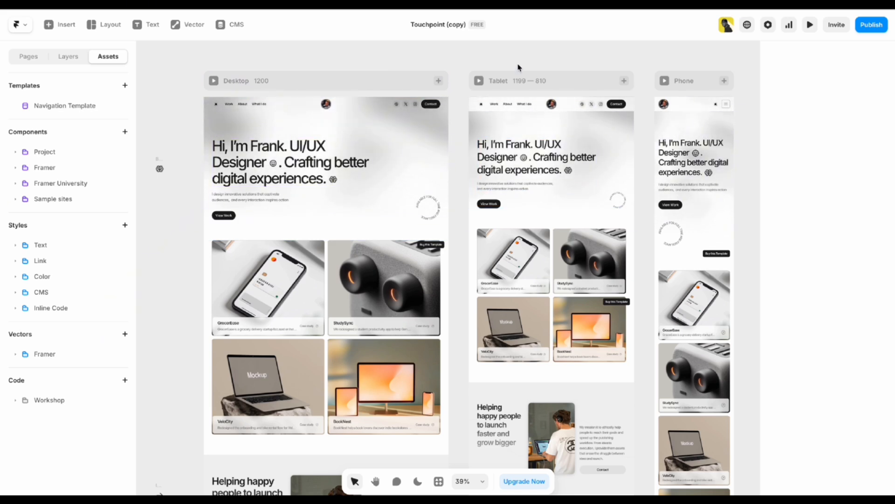
left_click_drag(318, 68, 374, 130)
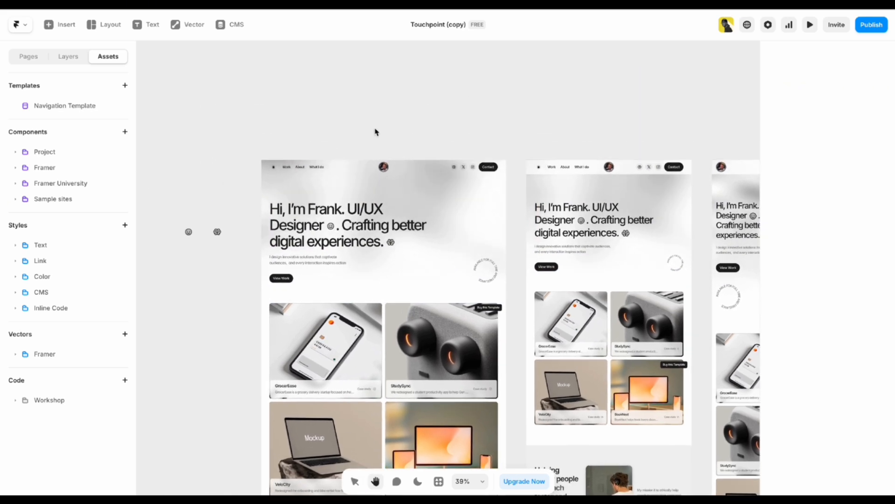
scroll(359, 143, "down", 2)
scroll(348, 148, "up", 3)
scroll(348, 149, "up", 5)
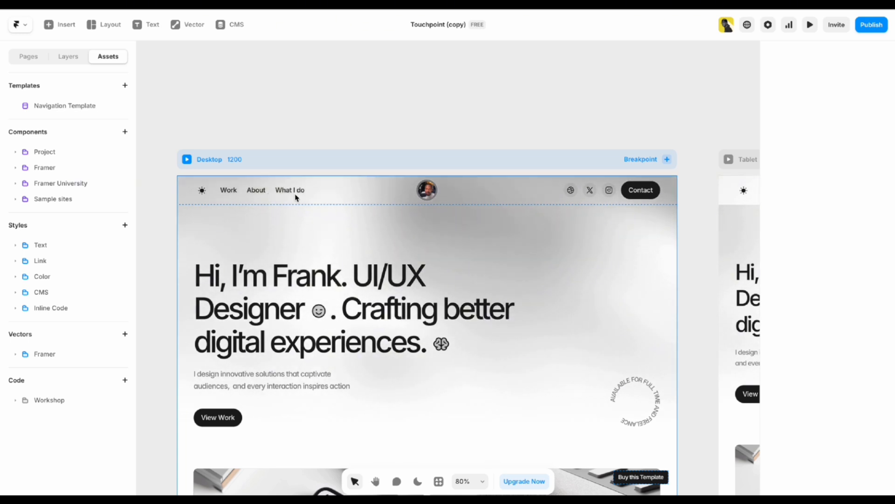
Enter the Navigation Template from the navigation area on the canvas.
double_click(395, 194)
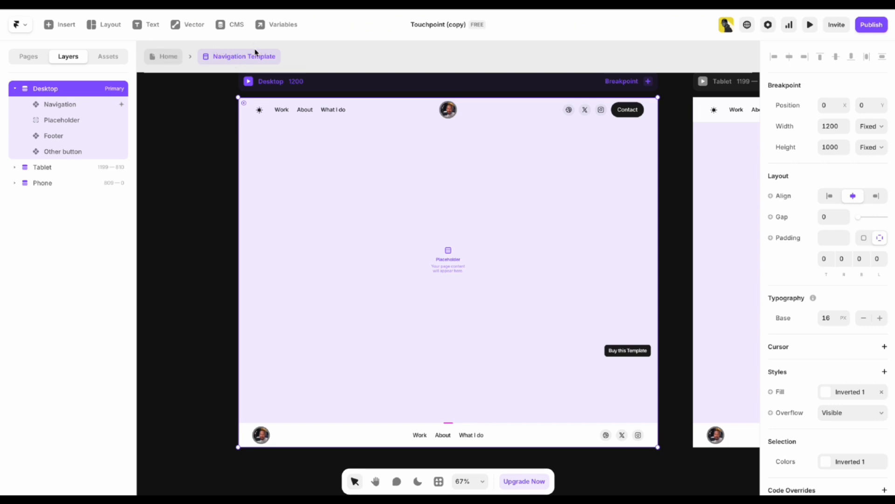
scroll(201, 170, "up", 1)
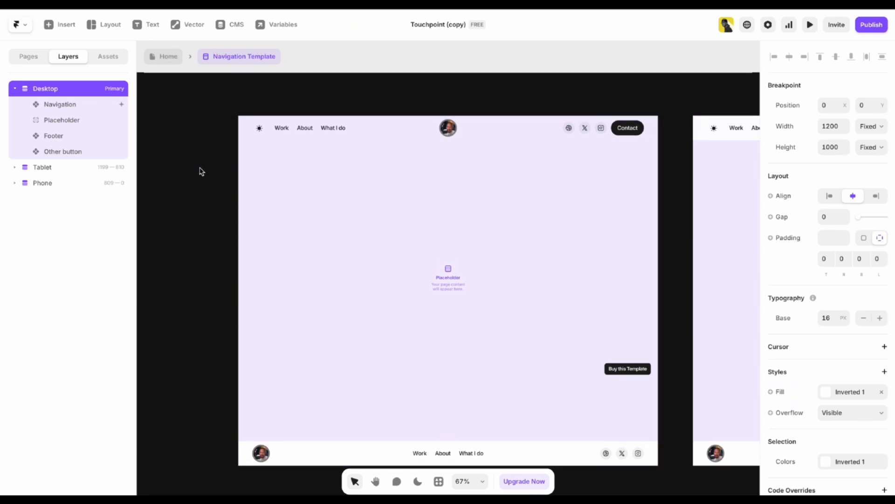
scroll(203, 153, "up", 3)
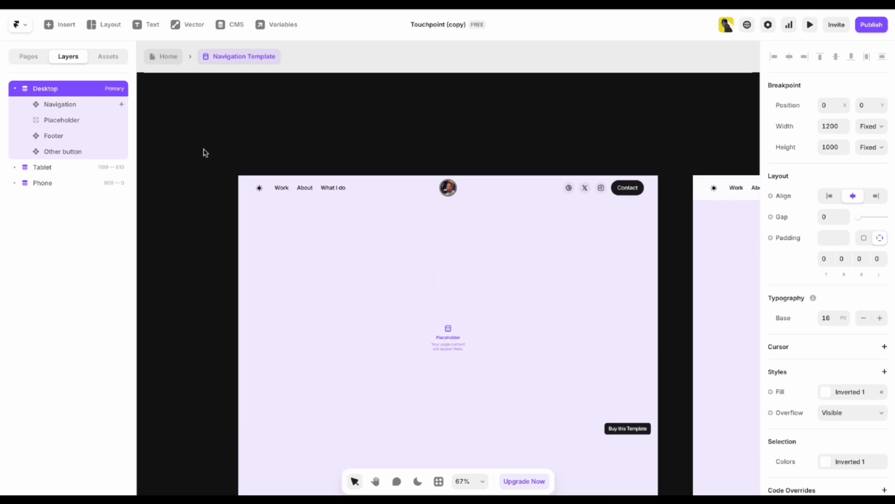
scroll(204, 153, "down", 3)
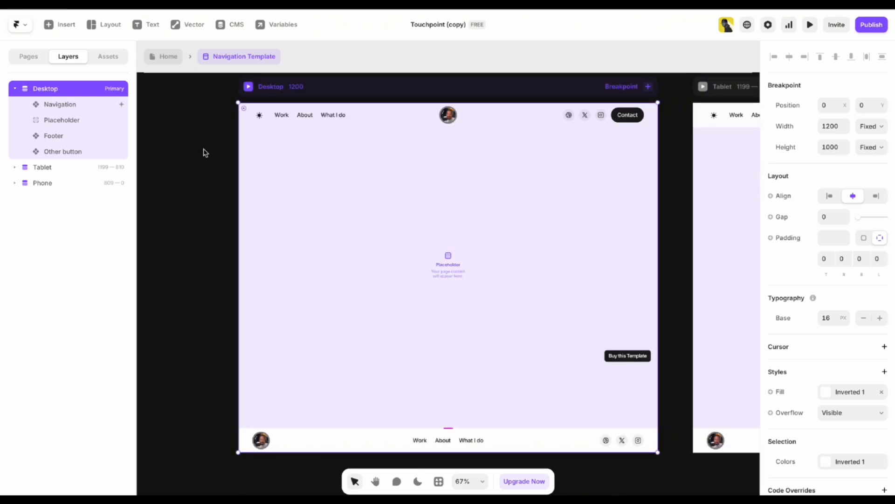
Inspect the template's navigation bar and footer, then enter the Navigation component.
left_click(353, 121)
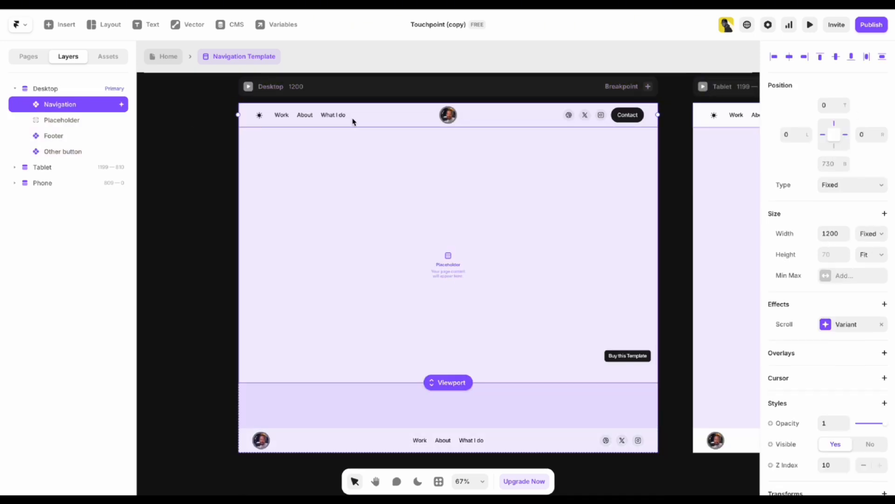
left_click(336, 444)
scroll(194, 297, "up", 3)
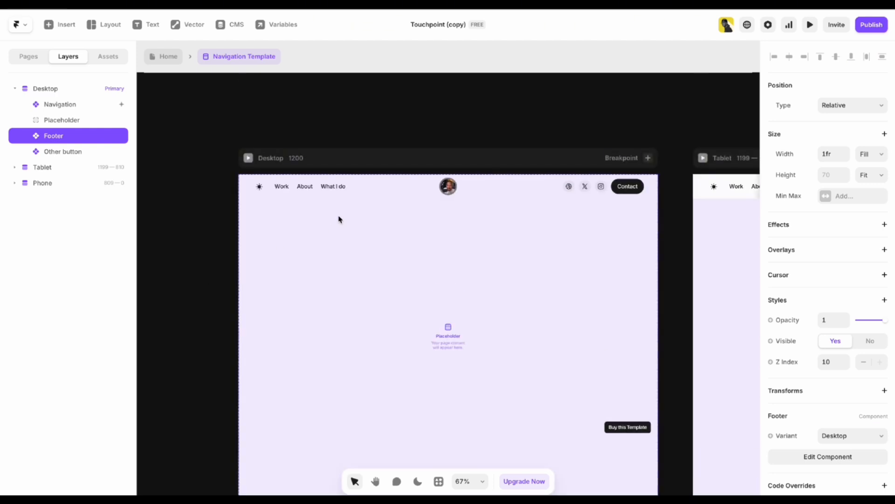
left_click(366, 191)
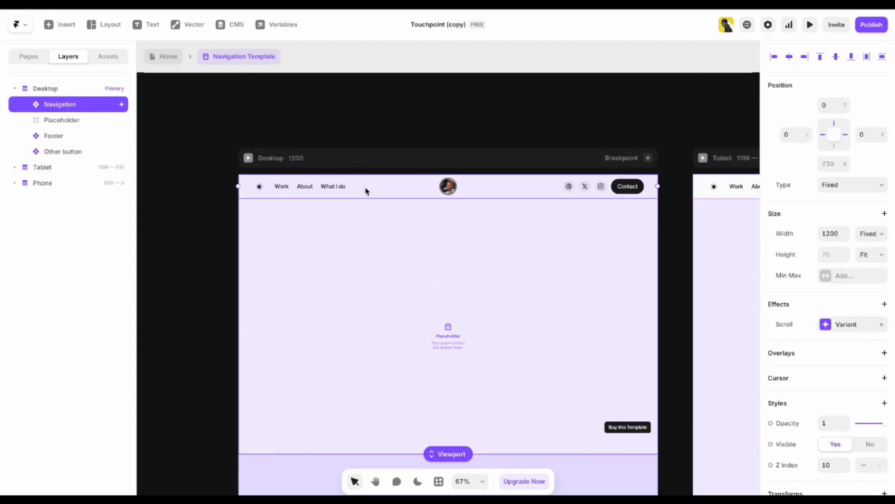
left_click(230, 197)
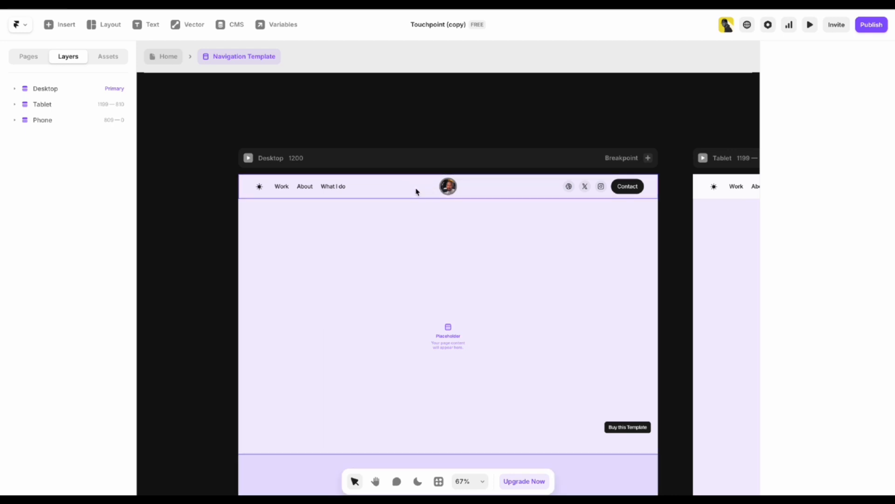
double_click(456, 187)
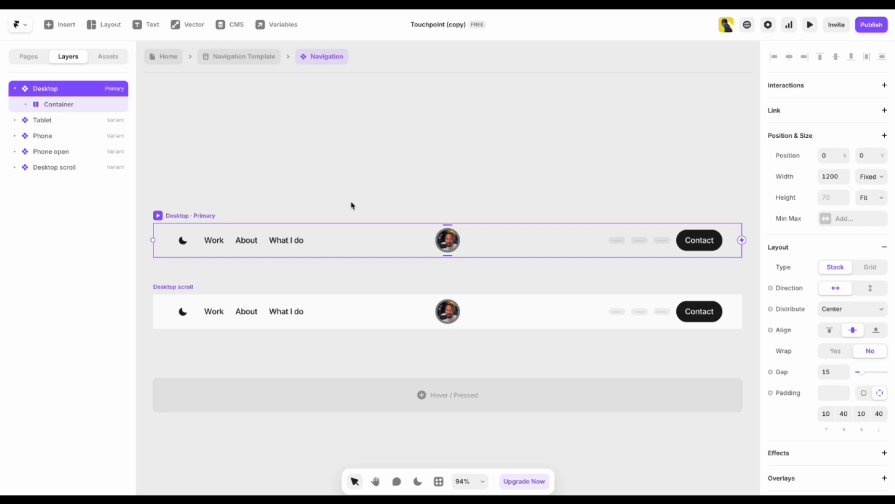
Zoom out over the Desktop and Desktop scroll variants and select the Work nav link.
scroll(351, 204, "down", 2)
key("space")
scroll(360, 172, "down", 1)
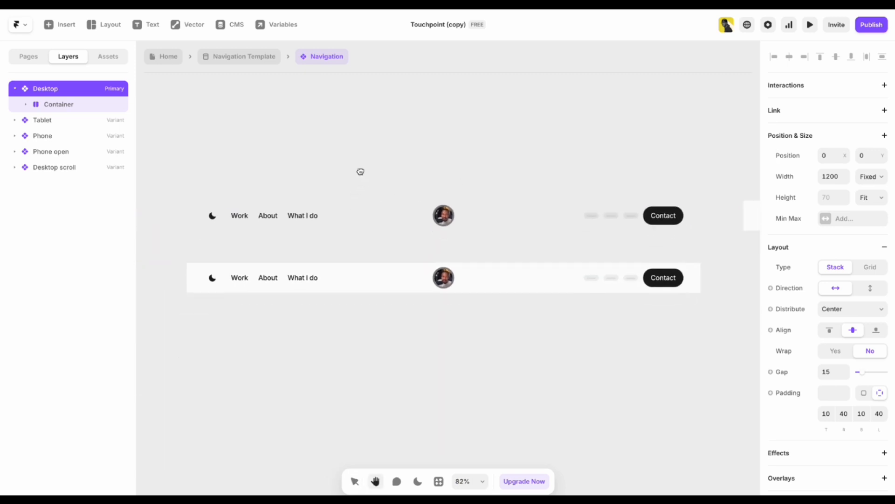
left_click(451, 169)
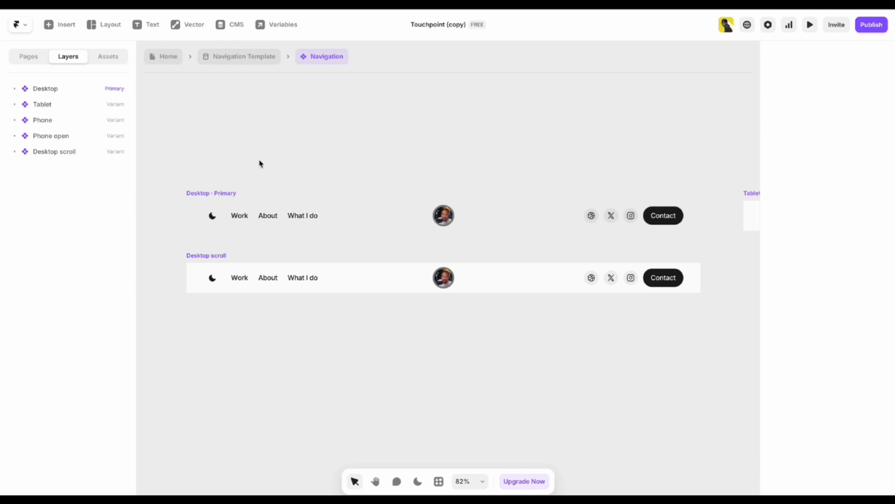
left_click(244, 216)
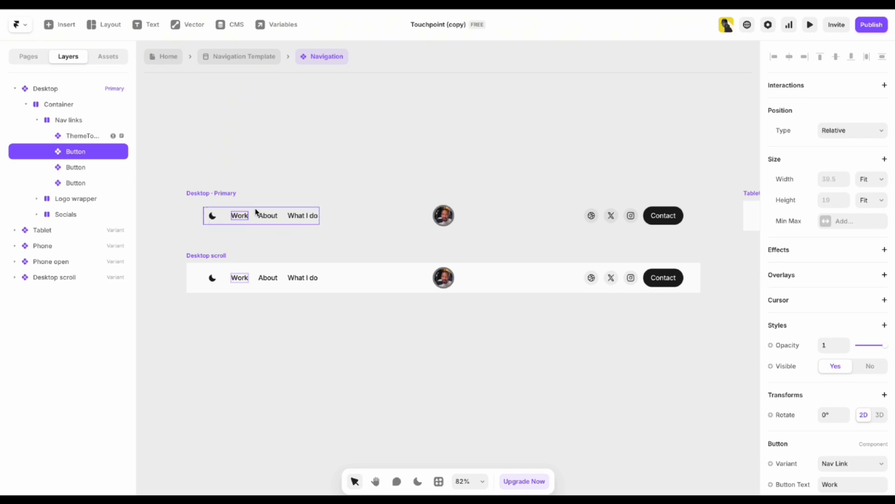
left_click(254, 180)
double_click(263, 221)
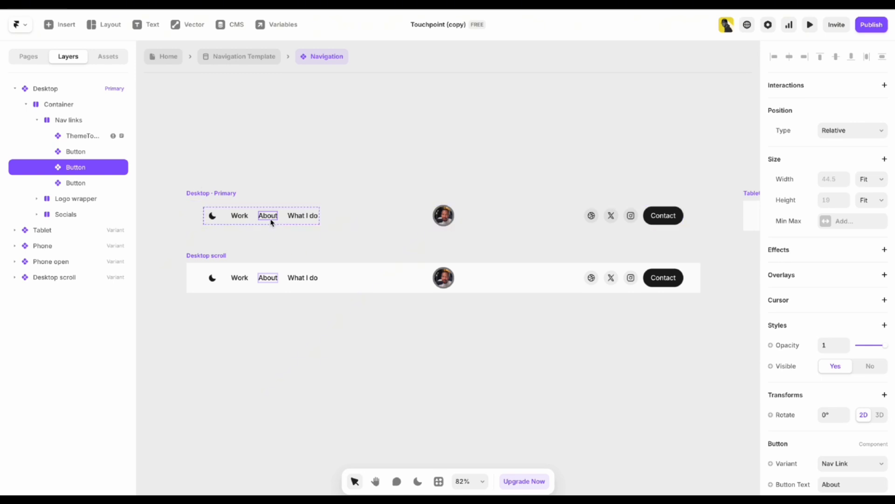
left_click(275, 161)
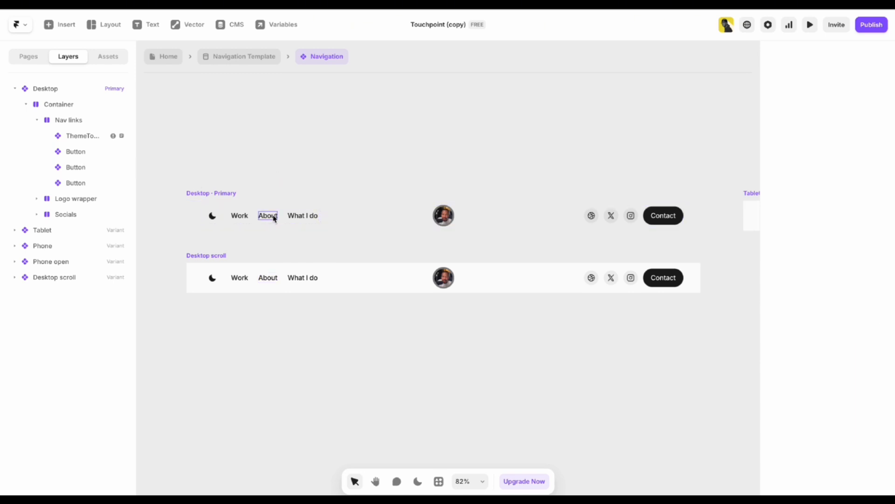
left_click(274, 217)
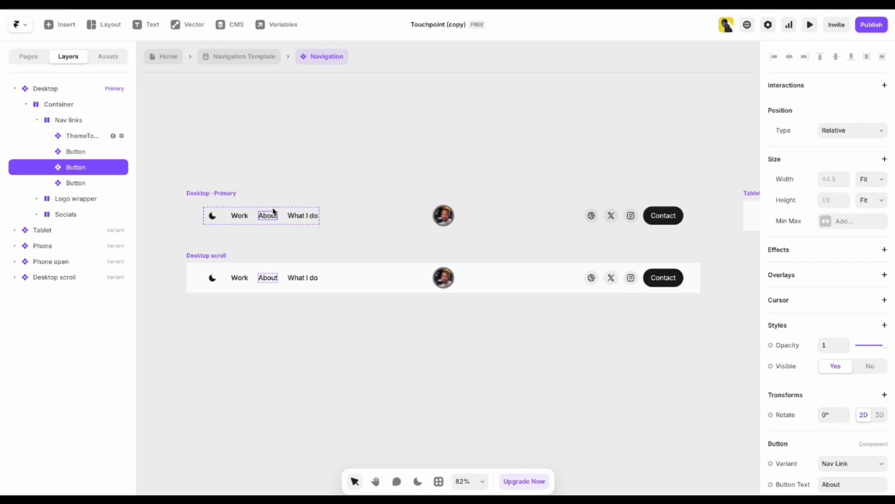
left_click(257, 169)
left_click(274, 219)
left_click(280, 165)
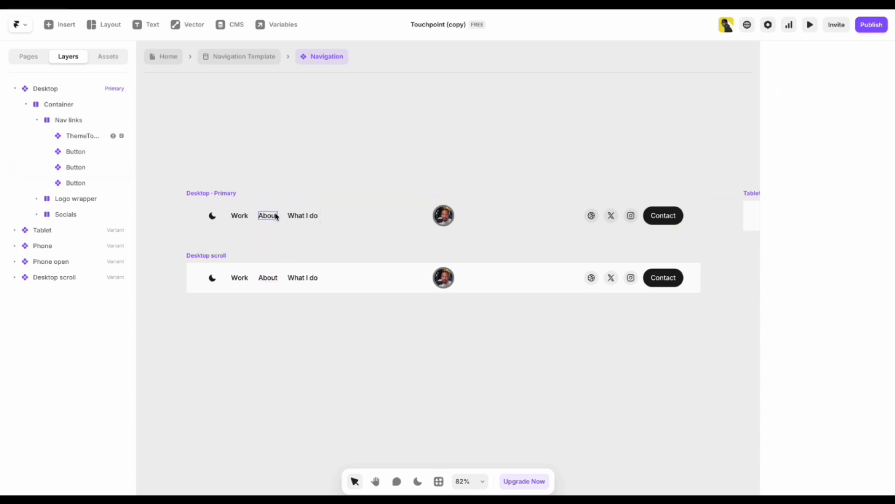
left_click(276, 217)
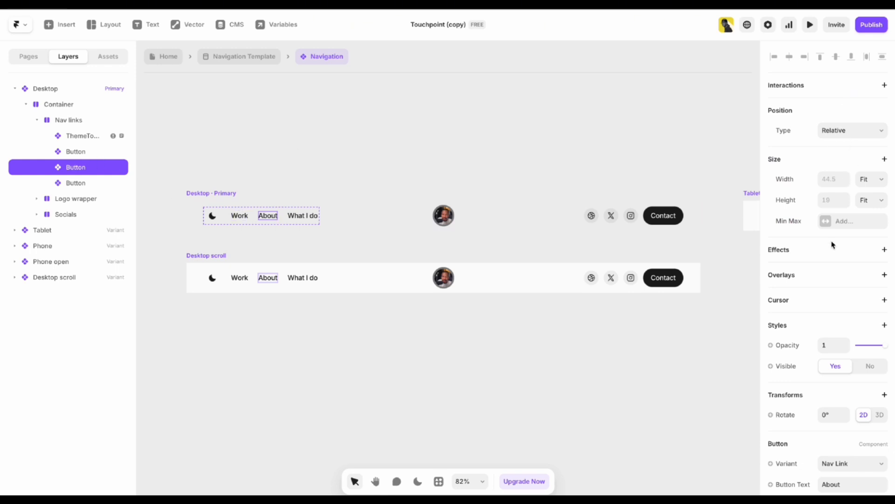
scroll(867, 310, "down", 3)
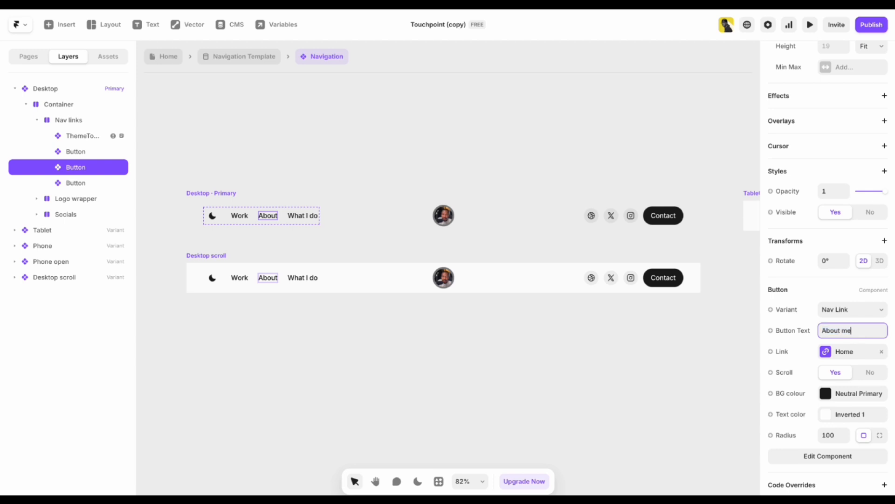
left_click(455, 380)
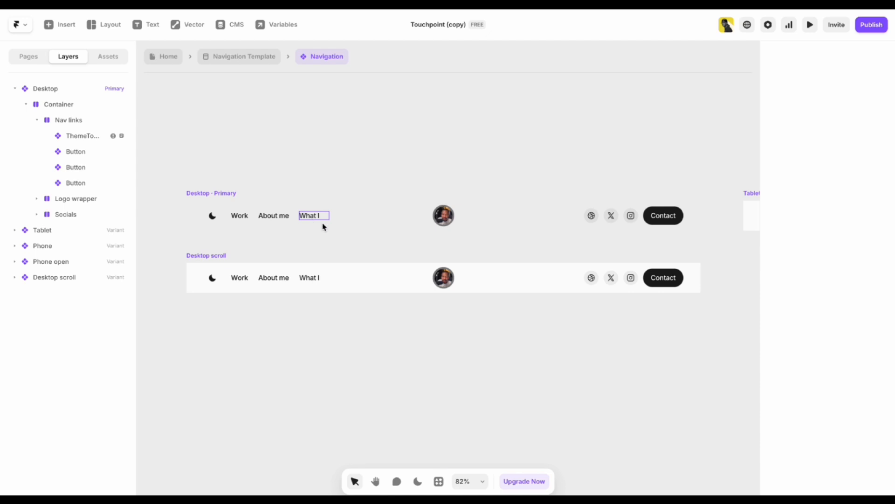
left_click(305, 220)
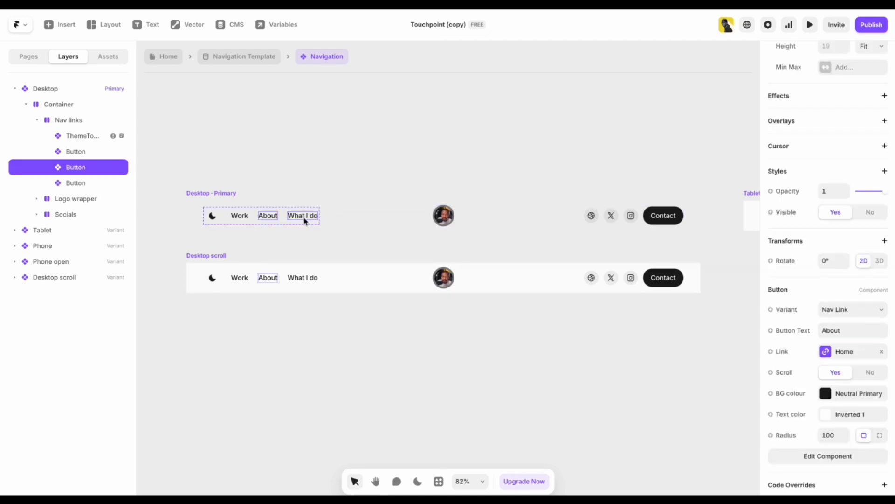
left_click(354, 134)
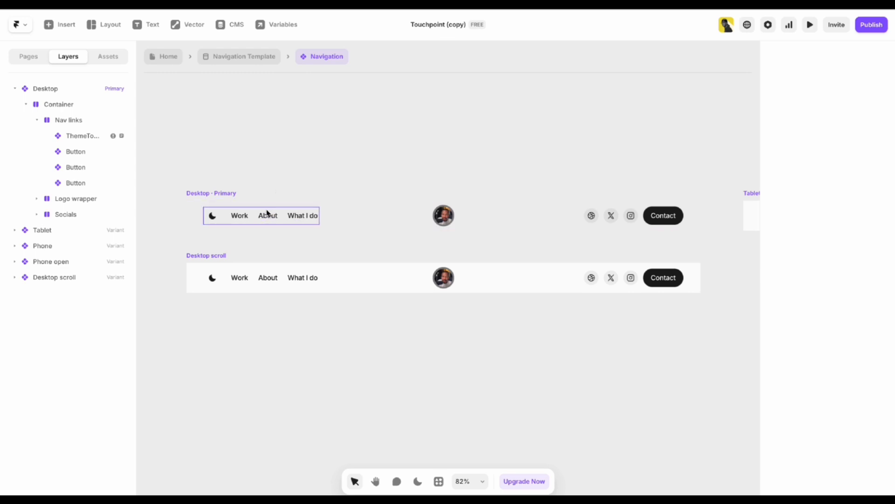
Pan to the navigation logo and select its round portrait image.
left_click(271, 217)
left_click(347, 157)
left_click_drag(473, 136, 403, 126)
key("v")
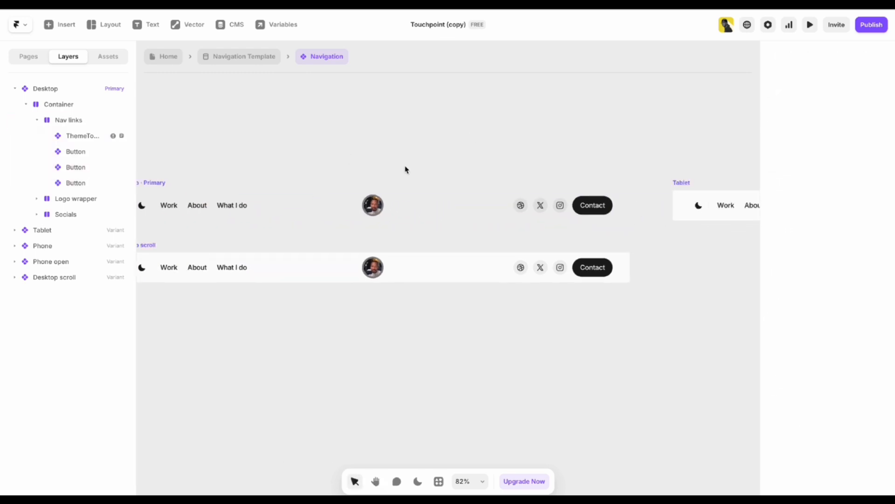
scroll(368, 204, "up", 3)
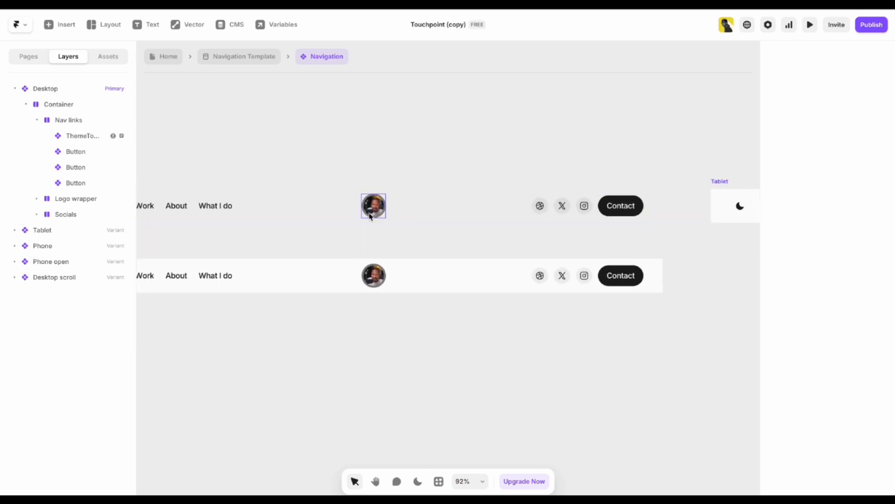
left_click(377, 213)
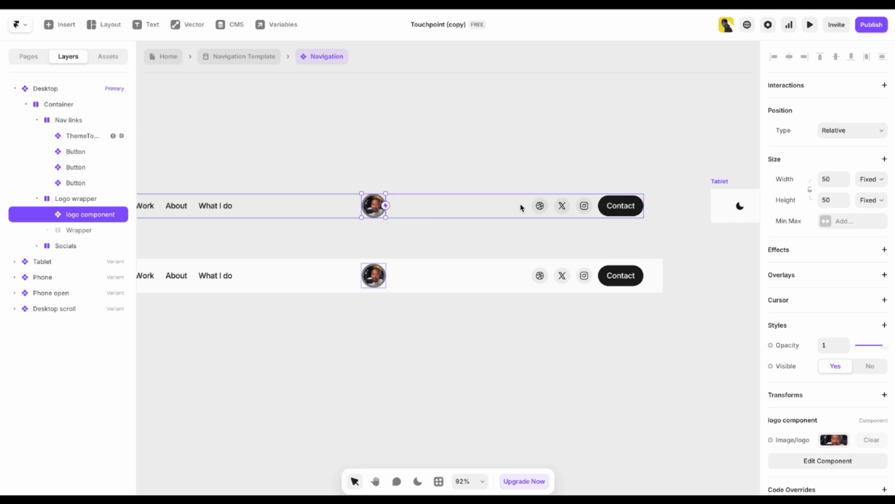
scroll(882, 276, "down", 1)
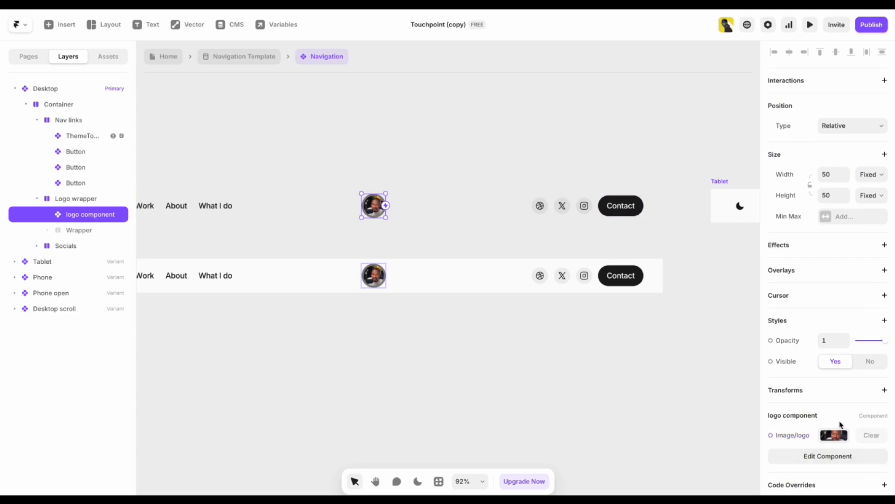
Upload Touchpoint.png from Downloads as the logo image, then undo and deselect the logo.
left_click(838, 436)
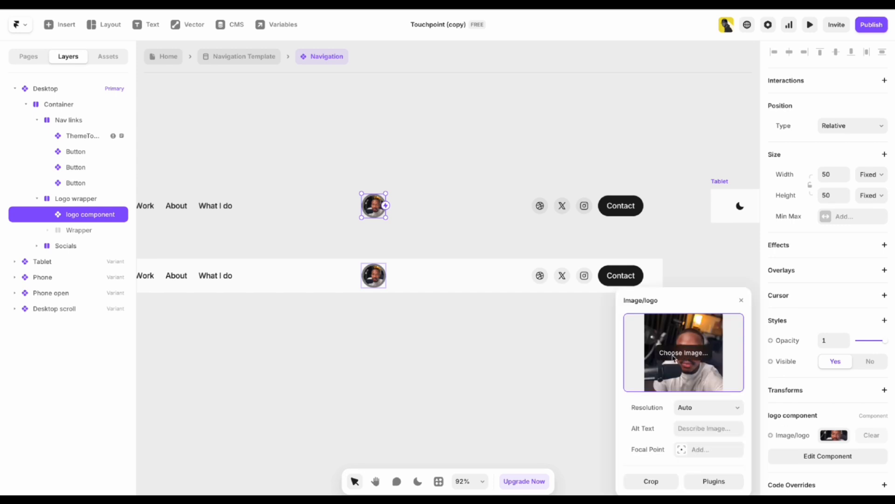
left_click(691, 357)
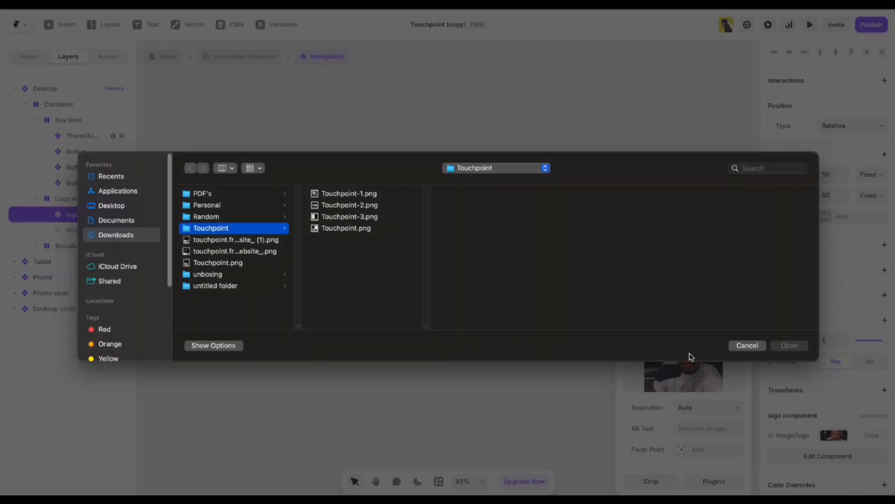
left_click(223, 275)
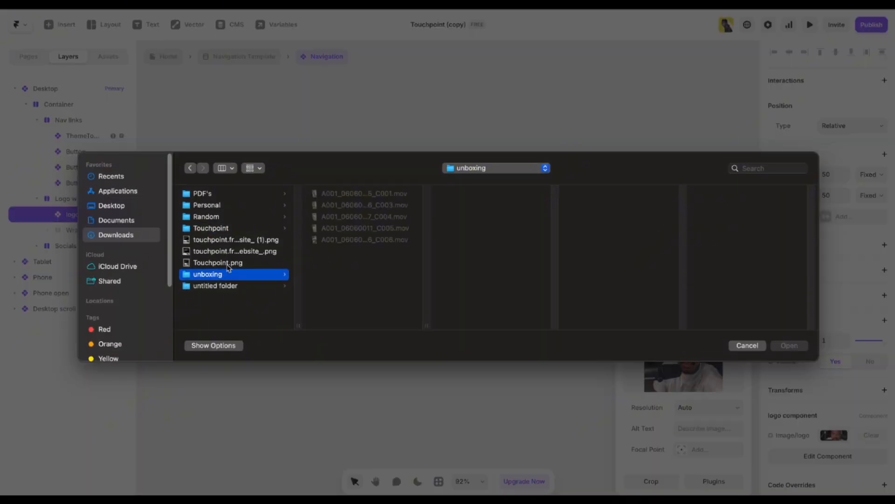
left_click(226, 263)
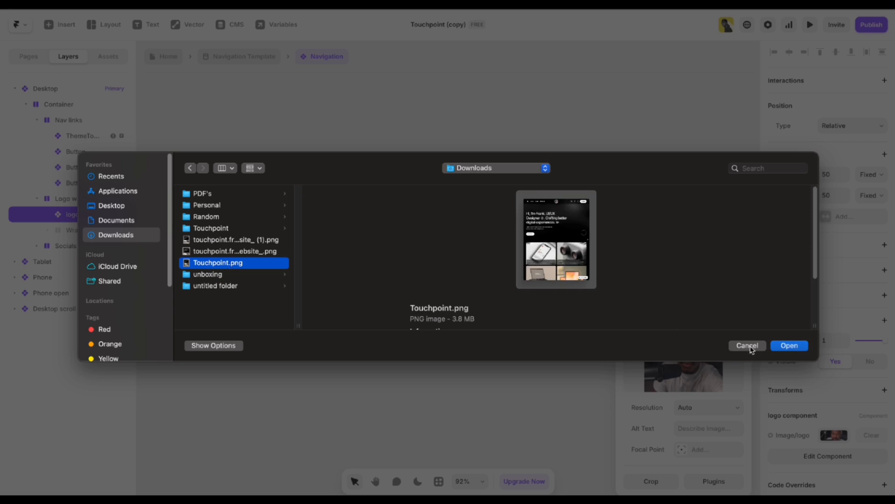
left_click(788, 346)
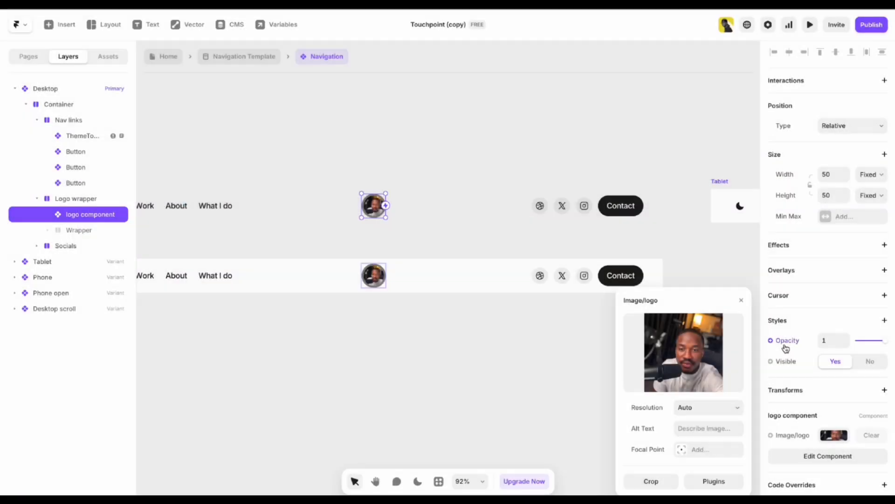
mouse_move(682, 382)
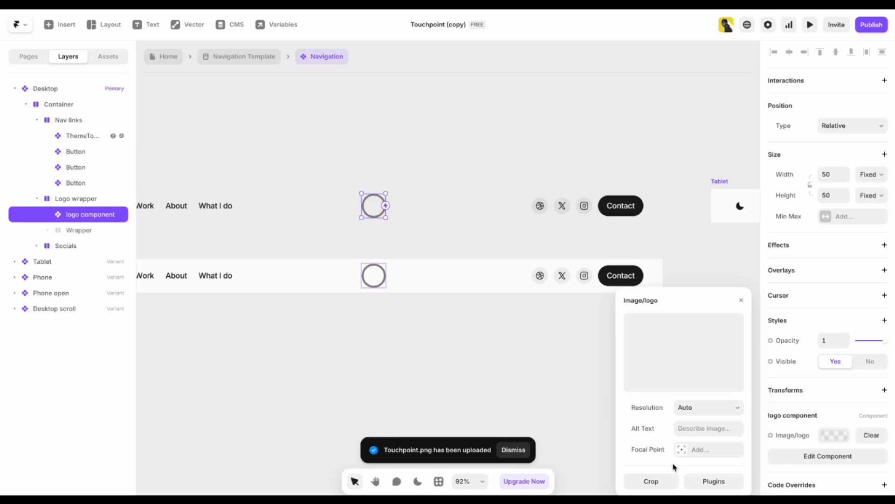
left_click(326, 369)
key("ctrl+z")
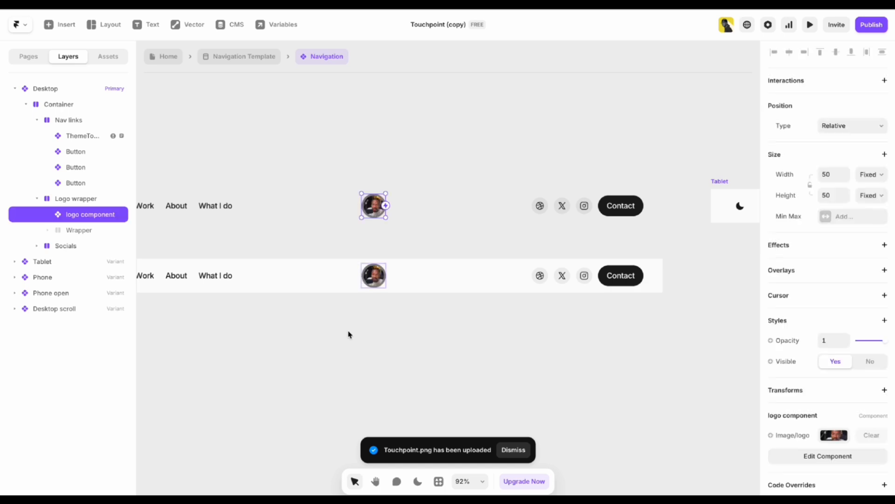
left_click(401, 162)
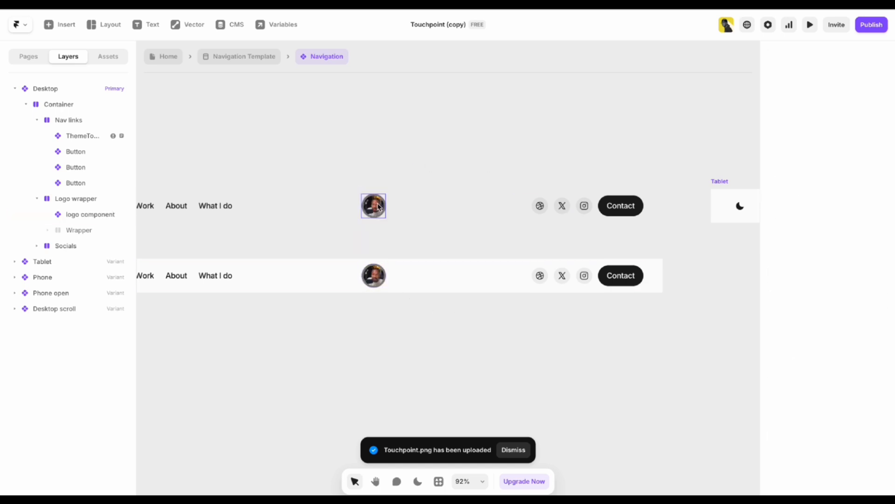
Bring the navigation's social icons into view and select the Dribbble icon.
scroll(583, 209, "down", 2)
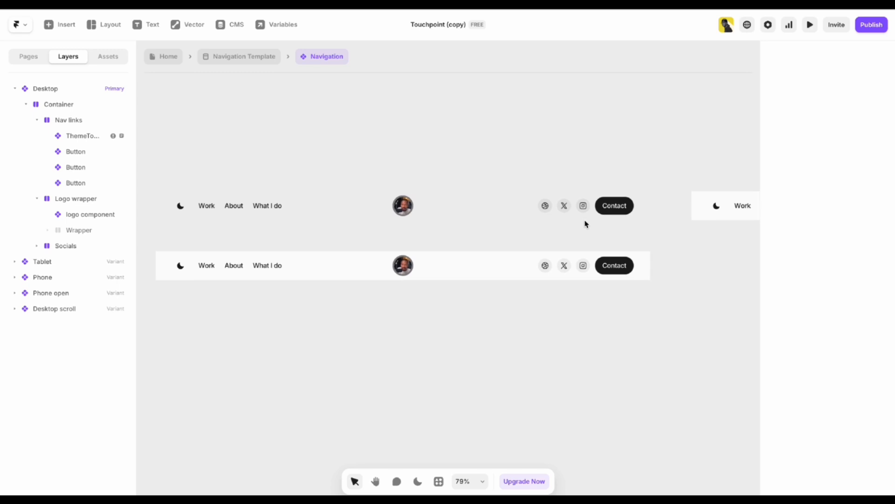
scroll(586, 224, "up", 5, "ctrl")
scroll(552, 266, "right", 3)
scroll(552, 266, "up", 2)
key("v")
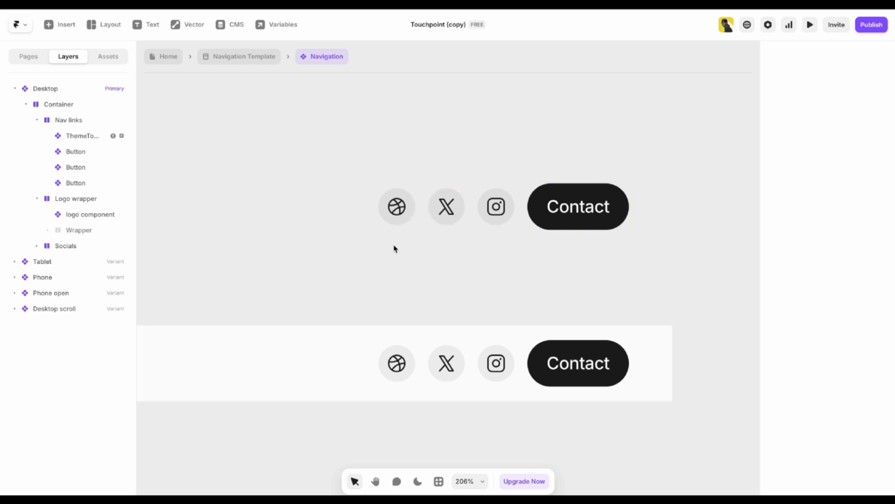
left_click(394, 210)
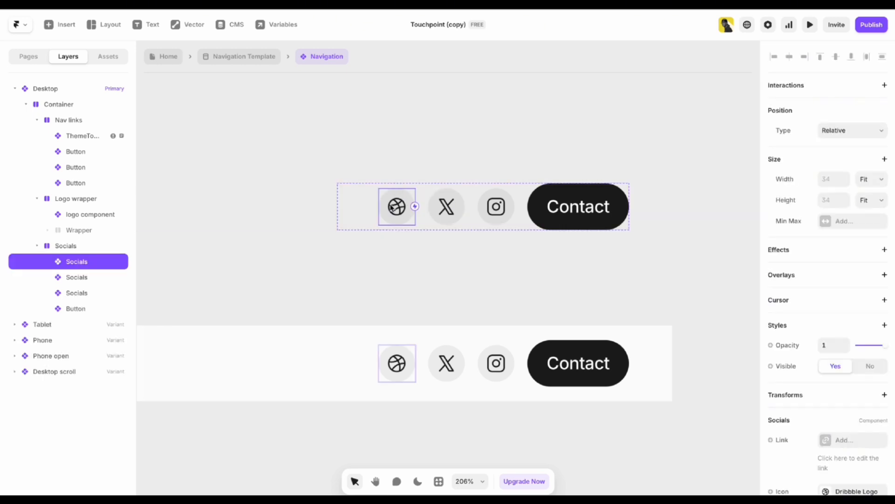
left_click(414, 136)
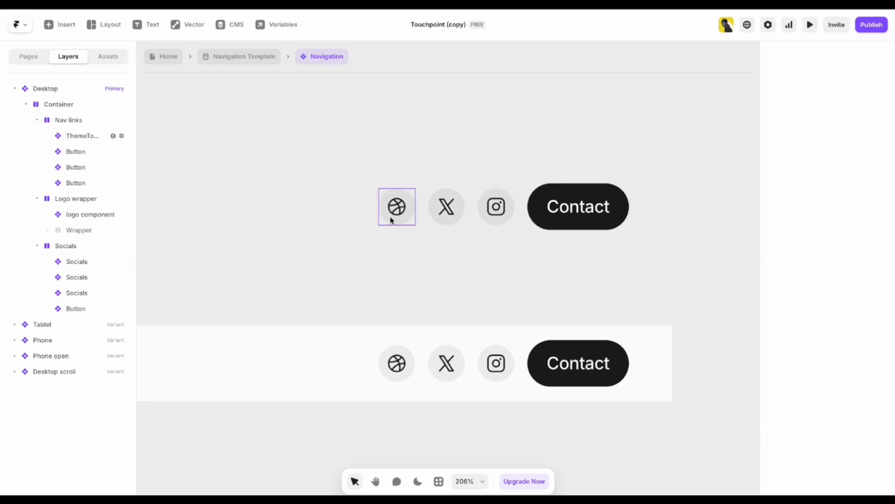
left_click(393, 221)
Inspect the Dribbble icon's link settings, leaving its link destination empty.
scroll(883, 276, "down", 2)
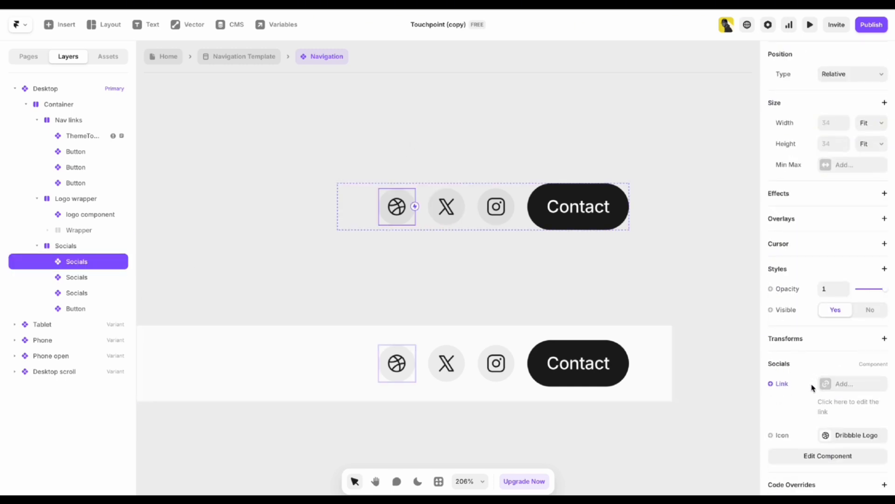
left_click(846, 385)
left_click(704, 414)
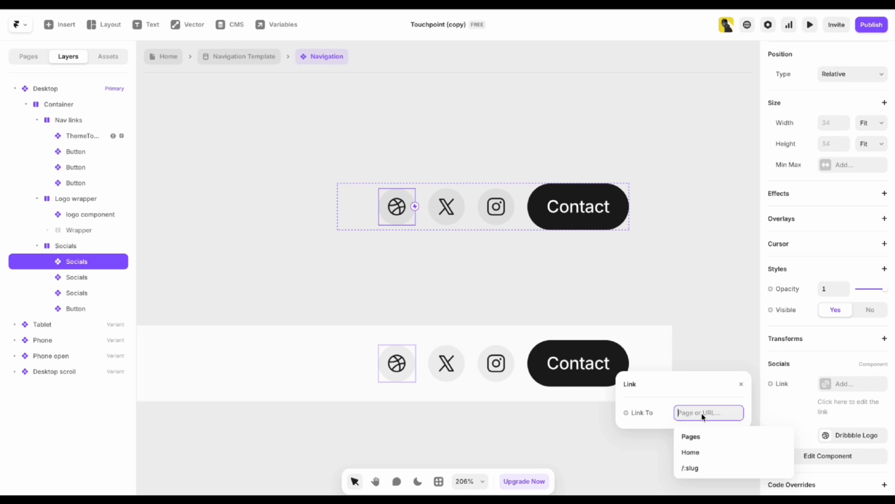
left_click(813, 404)
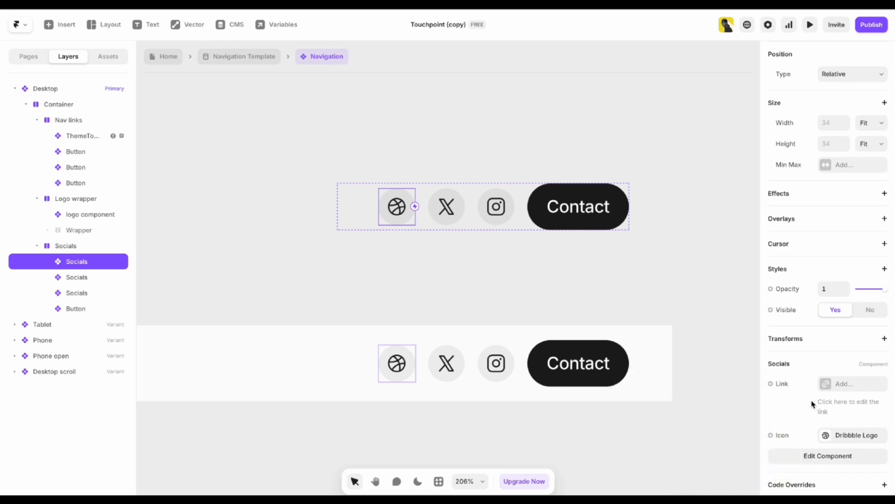
left_click(376, 116)
left_click(407, 212)
left_click(446, 138)
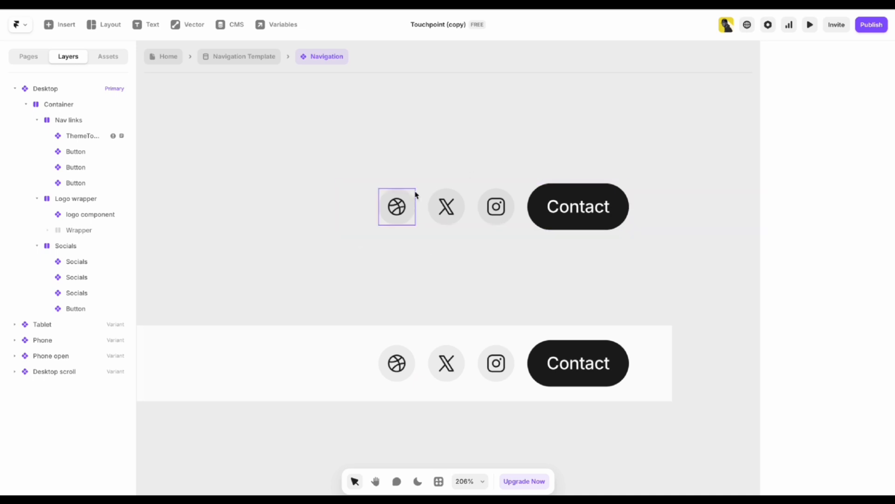
left_click(397, 209)
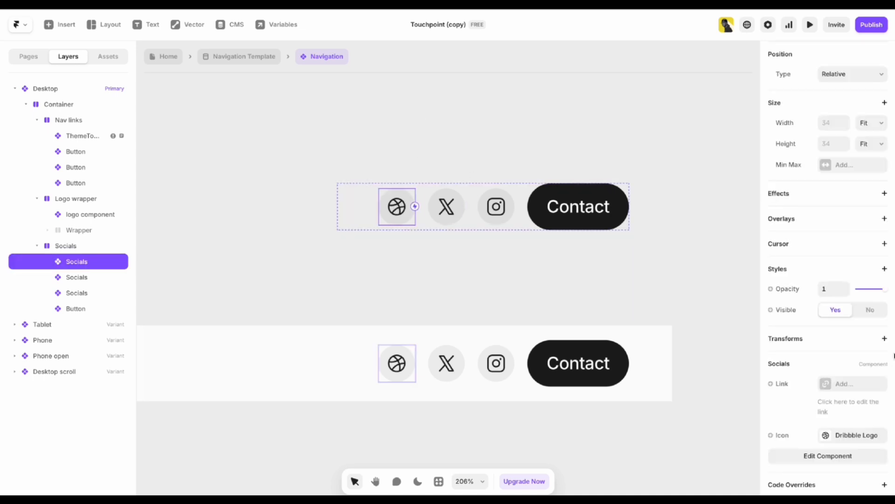
left_click(849, 386)
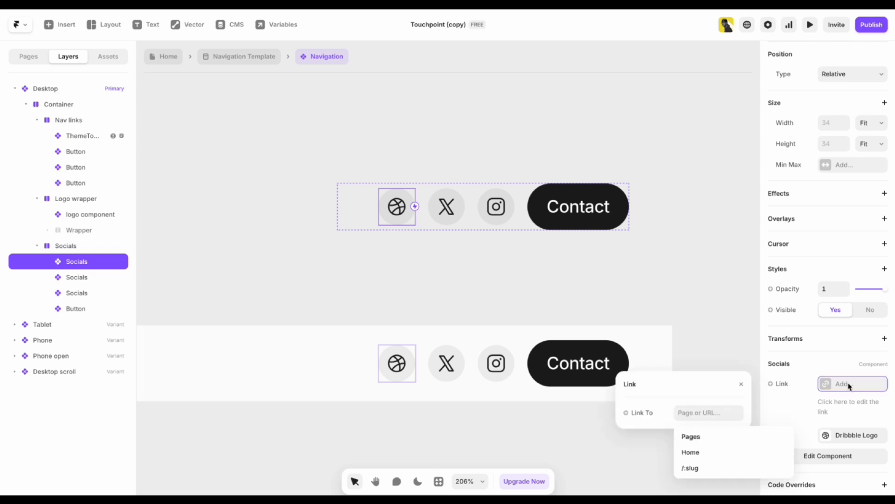
left_click(697, 412)
left_click(829, 407)
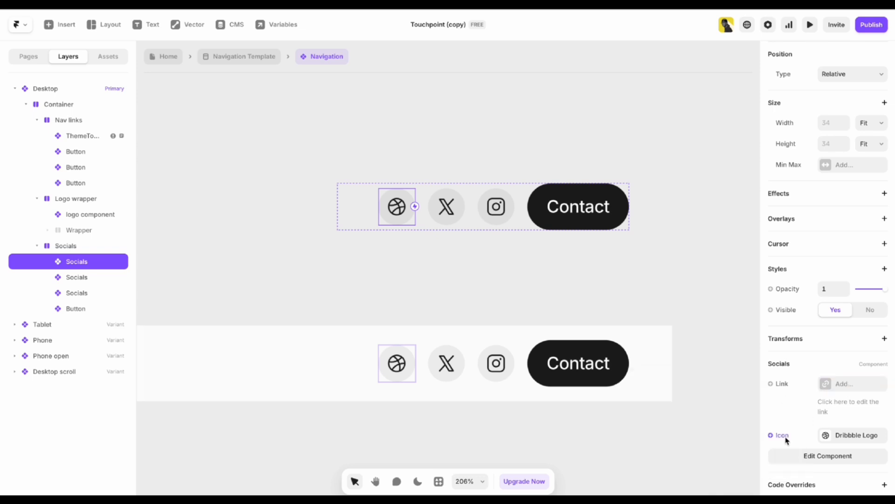
Swap the Dribbble icon for the Phosphor Facebook logo found by searching 'face'.
left_click(837, 438)
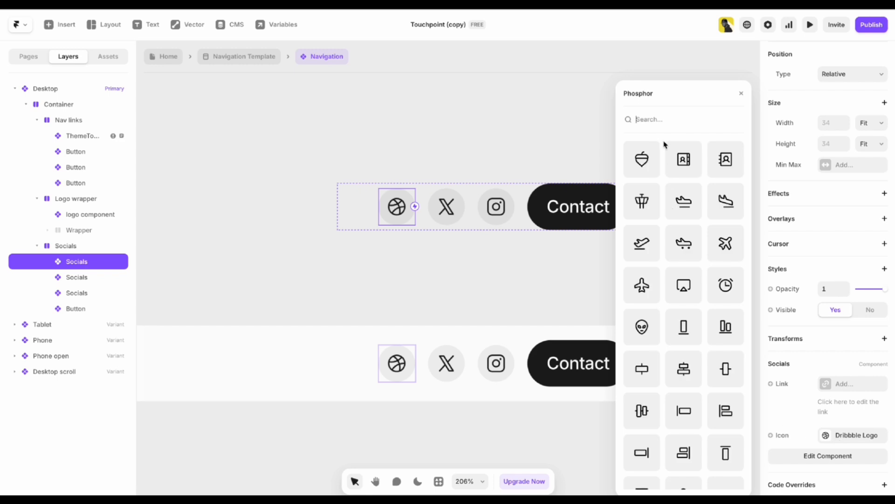
type("face")
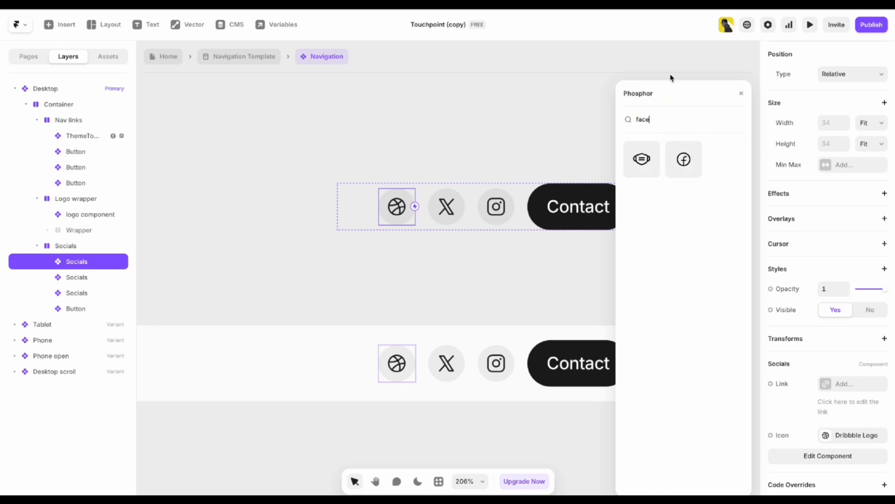
left_click(688, 161)
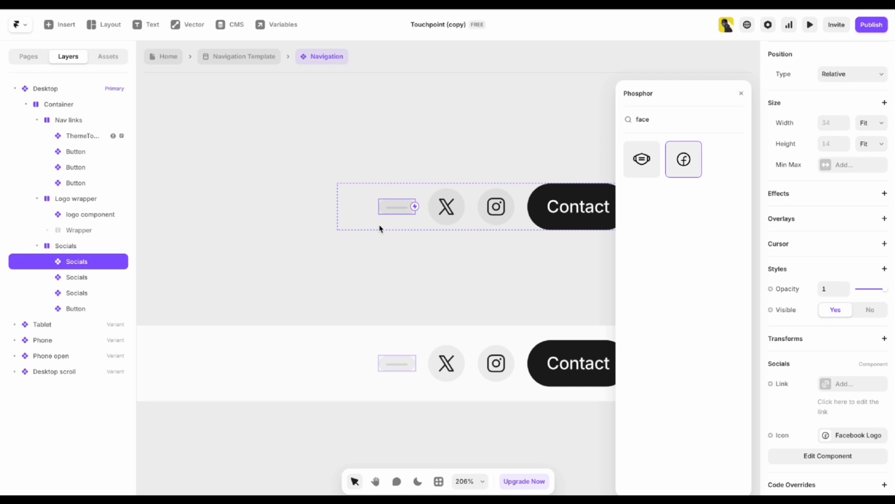
left_click(414, 110)
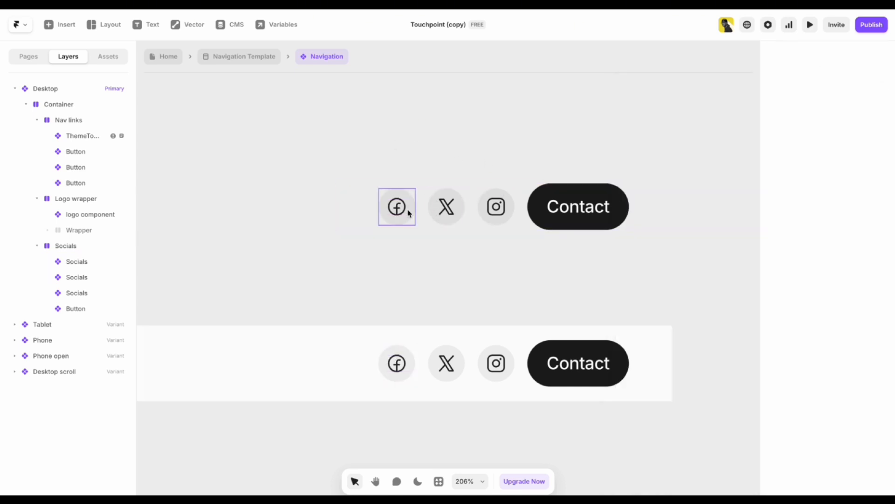
Select the X and Instagram social icons to compare them.
left_click(446, 212)
left_click(489, 215)
scroll(488, 214, "down", 8)
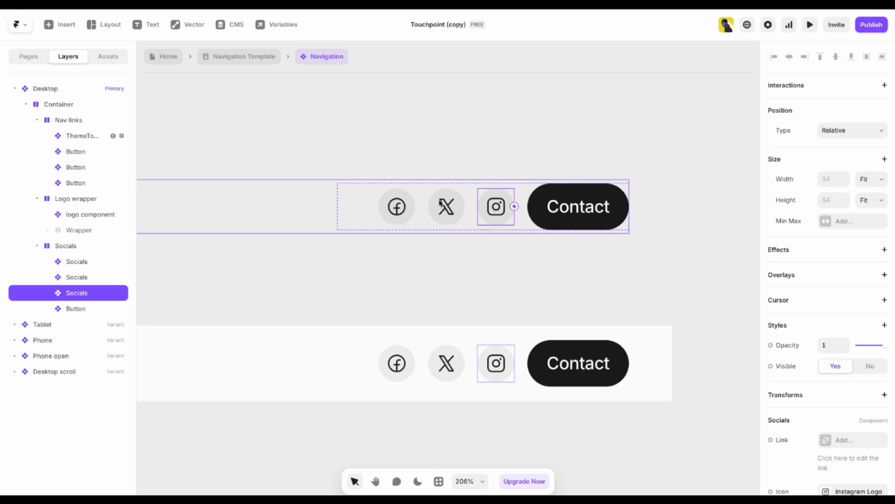
key("space")
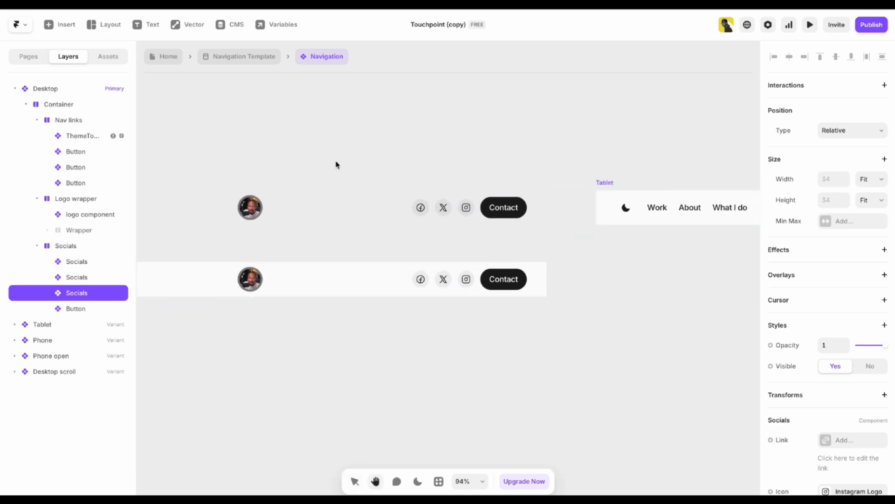
Exit the Navigation component to the Navigation Template page and bring its footer social icons into view.
left_click_drag(336, 164, 480, 142)
scroll(457, 140, "down", 2)
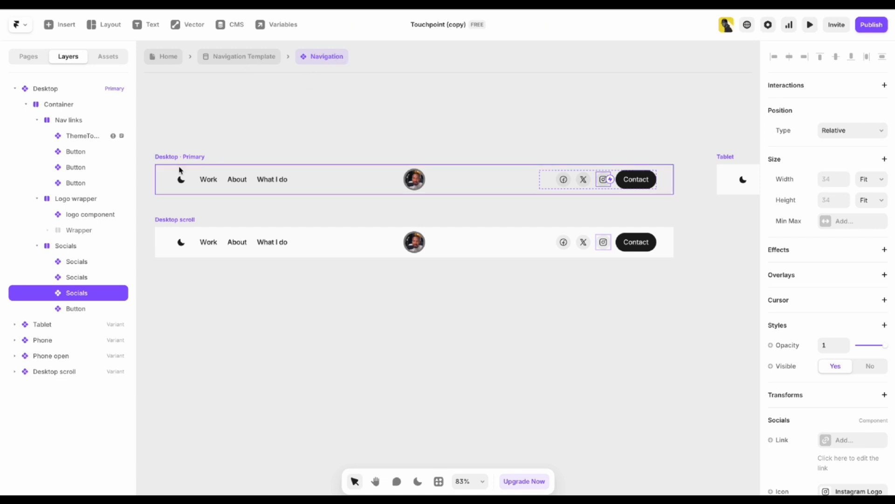
left_click(255, 57)
scroll(218, 250, "down", 5)
scroll(219, 279, "up", 3)
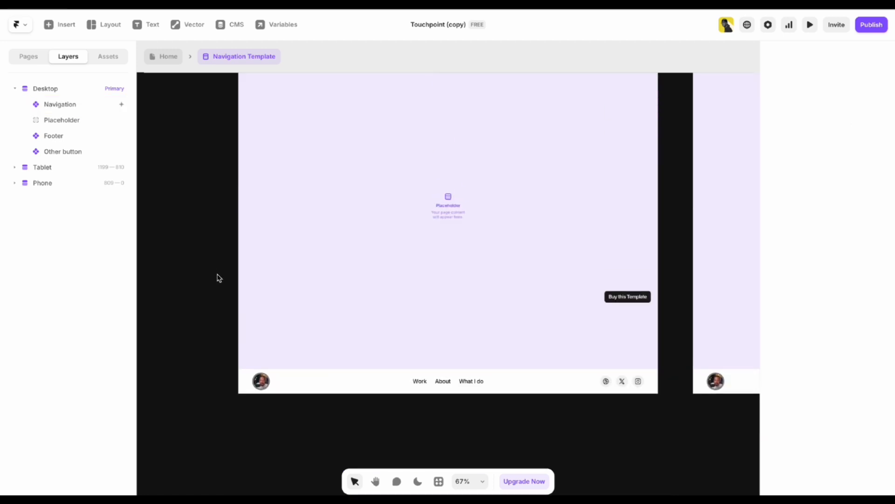
double_click(382, 380)
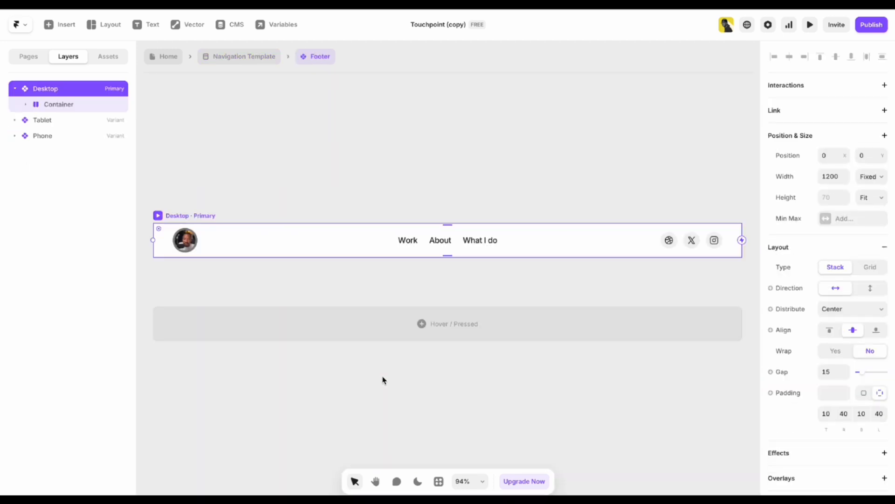
left_click(208, 231)
left_click(430, 198)
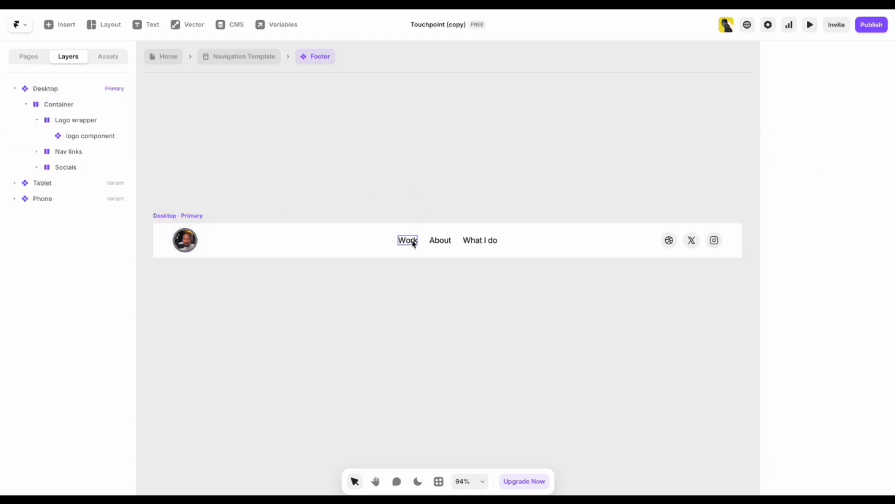
left_click(412, 242)
left_click(441, 242)
left_click(492, 243)
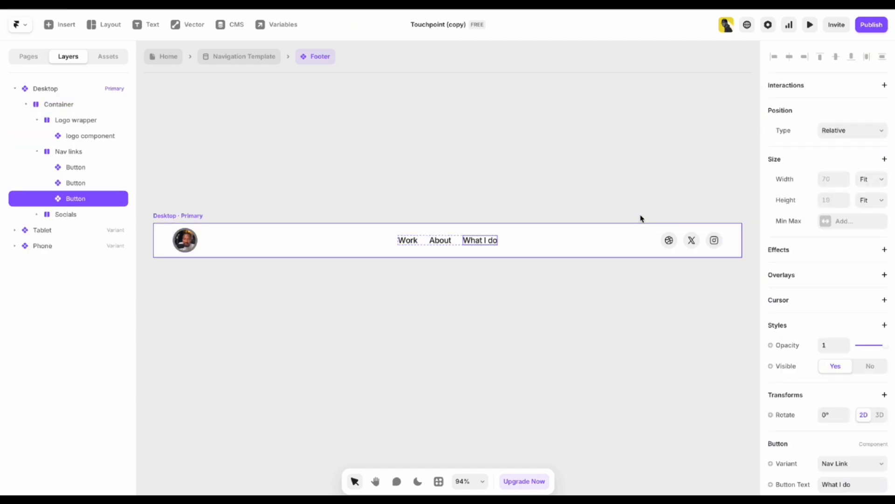
left_click(669, 248)
left_click(692, 241)
left_click(714, 241)
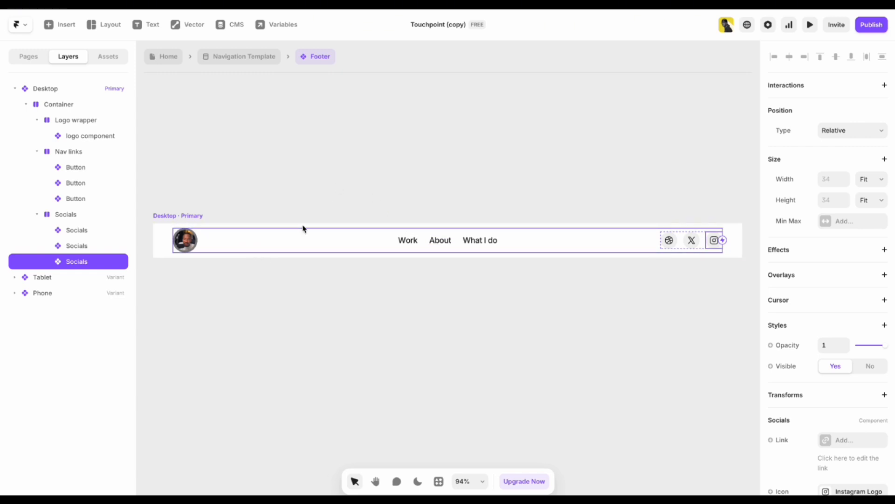
left_click(383, 193)
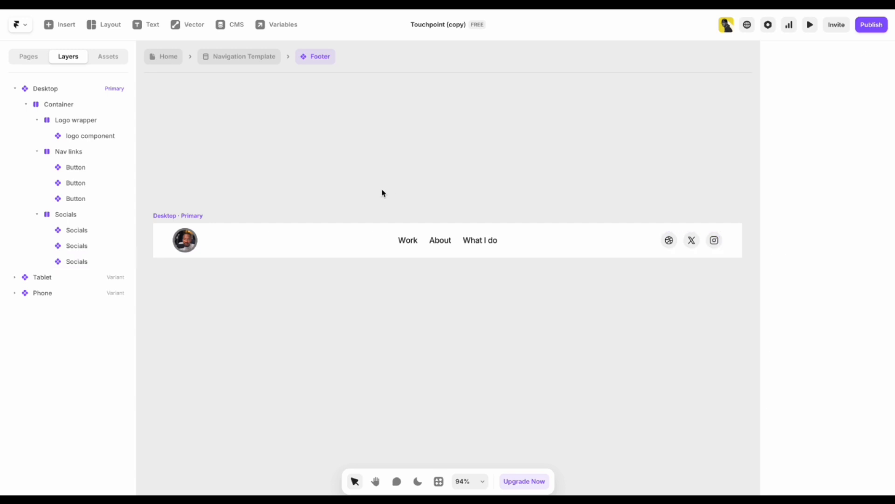
left_click(250, 58)
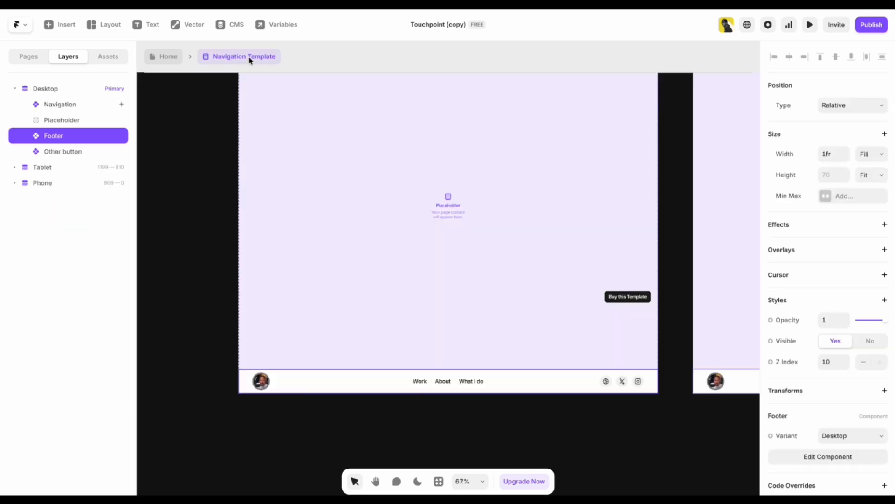
Open the Home page and select the hero heading text.
left_click(171, 59)
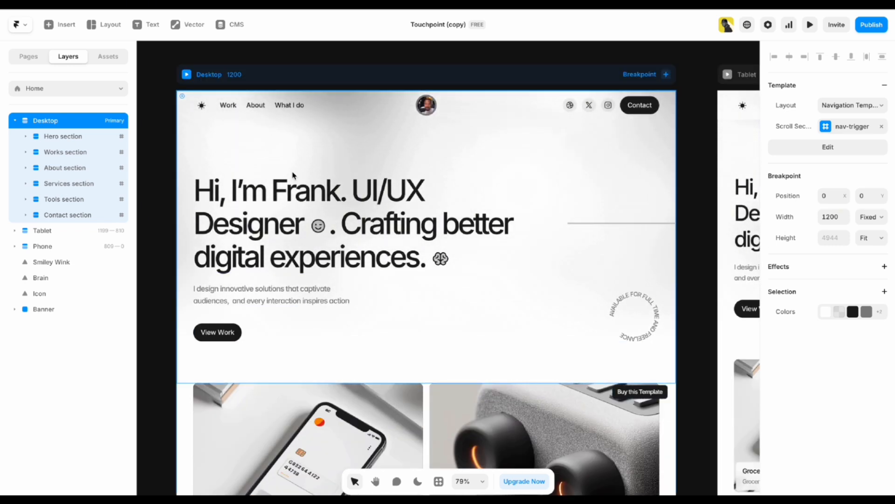
left_click_drag(171, 206, 185, 197)
key("v")
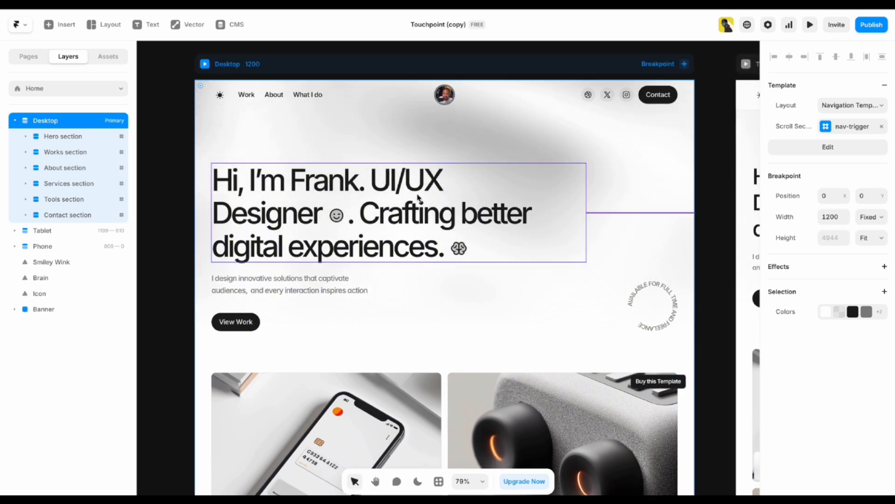
left_click(325, 185)
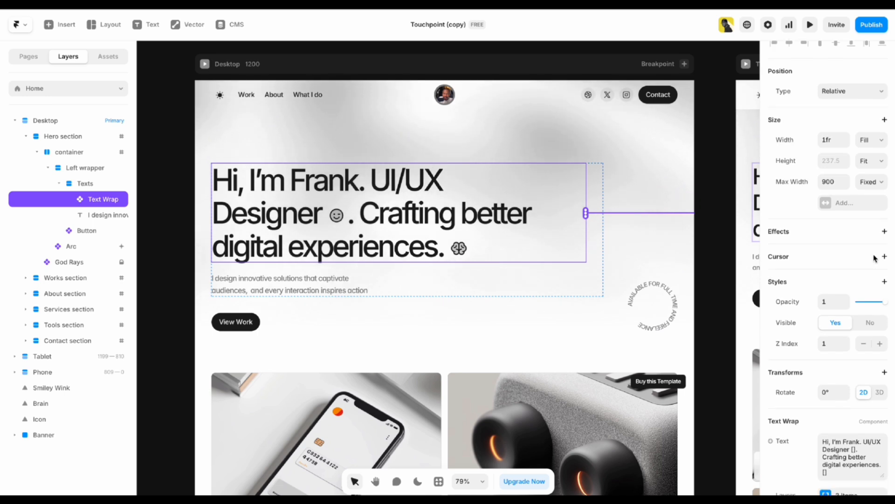
scroll(868, 275, "down", 7)
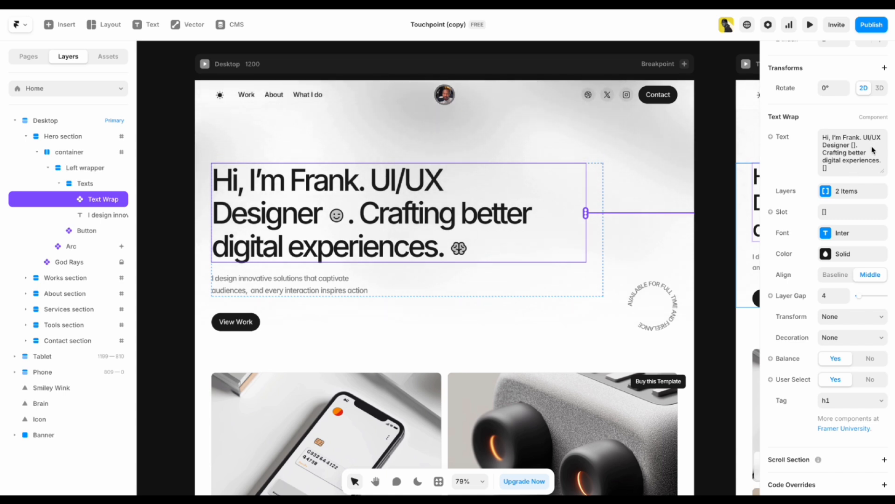
left_click(190, 239)
scroll(190, 238, "left", 2)
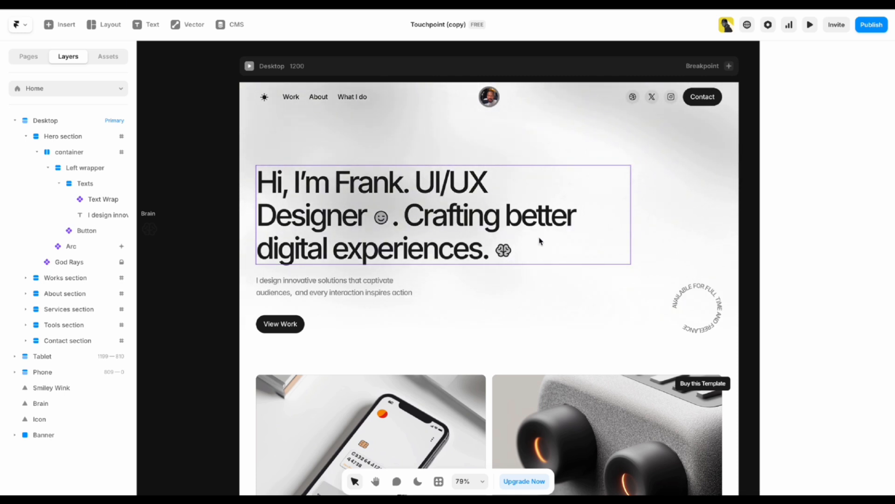
left_click(365, 217)
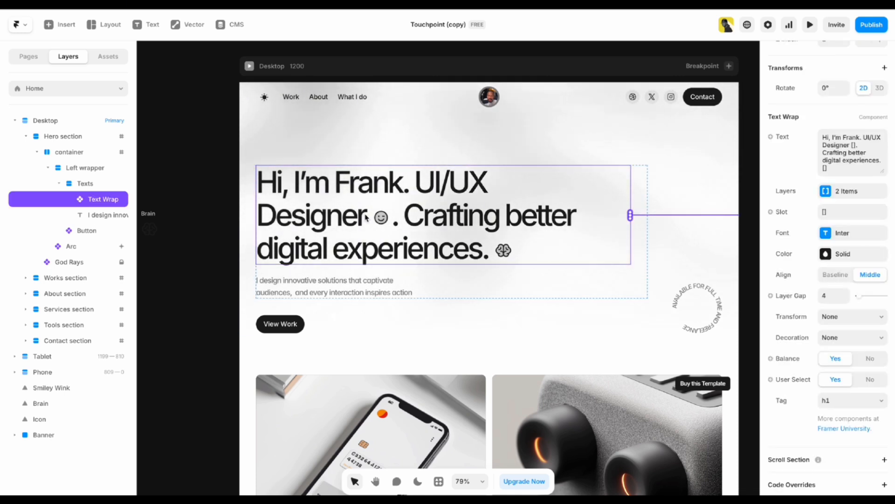
Move the [] icon slot from the heading's end to just before 'experiences'.
left_click_drag(823, 137, 857, 148)
left_click(857, 148)
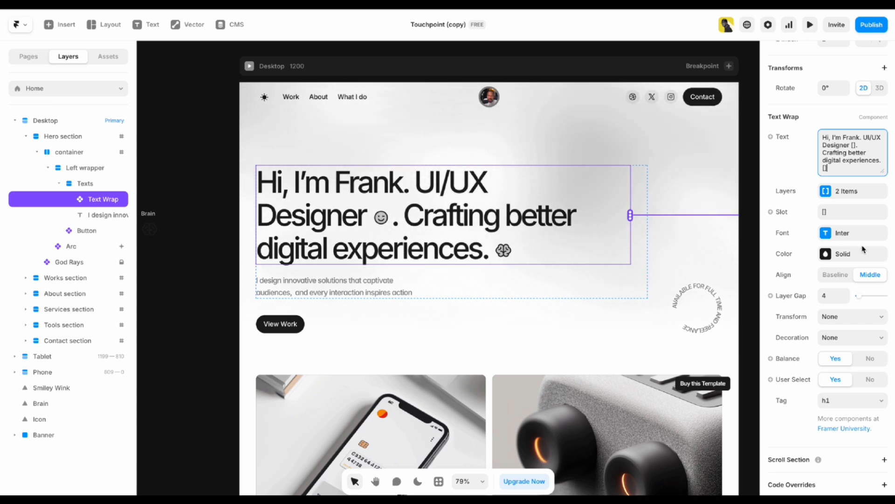
left_click_drag(832, 168, 821, 169)
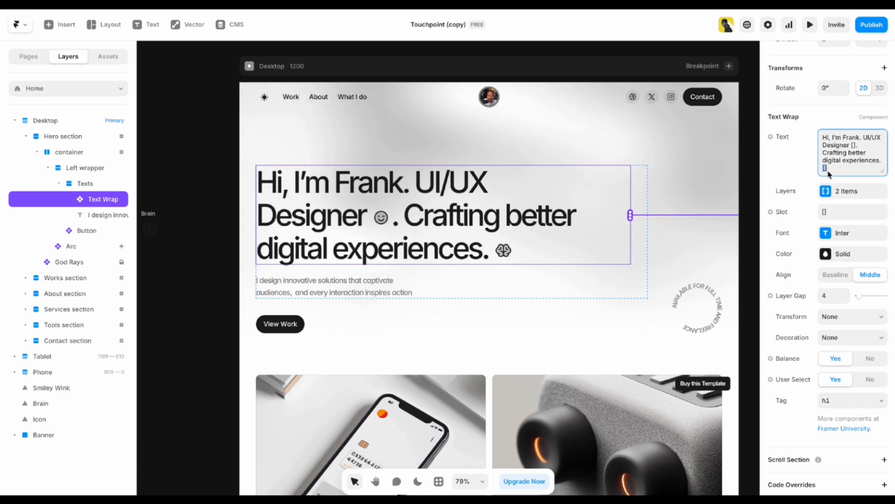
key("BackSpace")
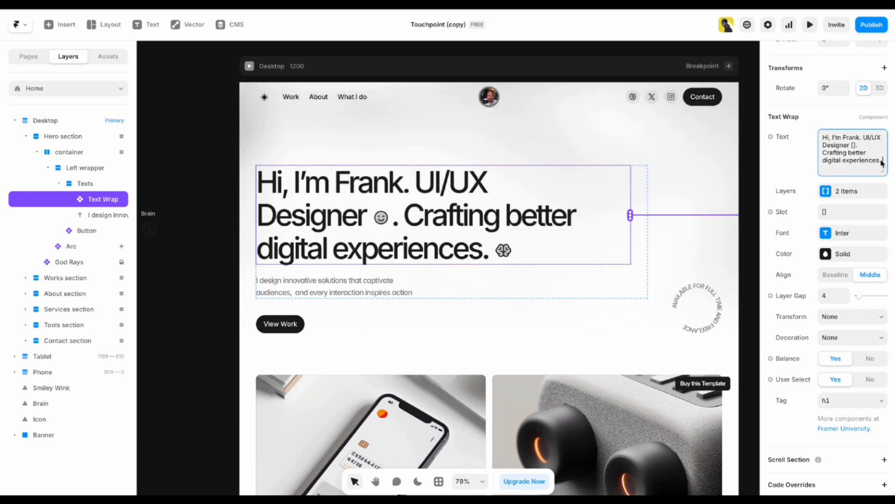
left_click(843, 170)
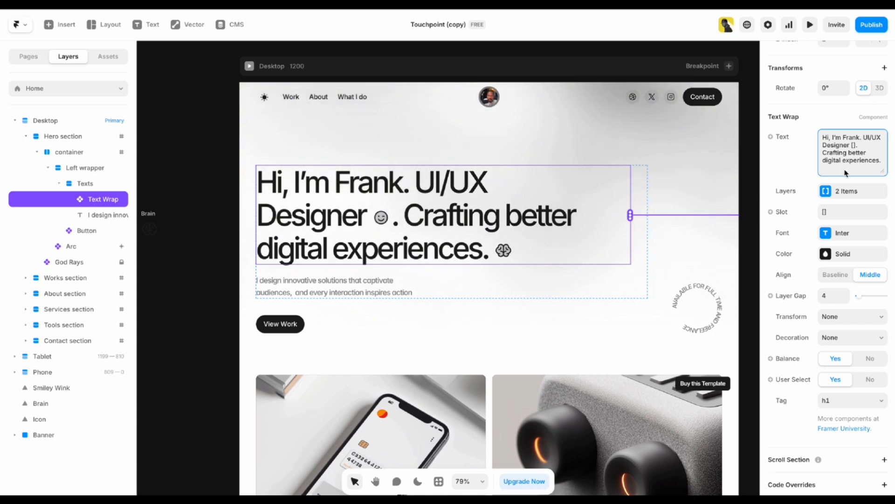
type("[]")
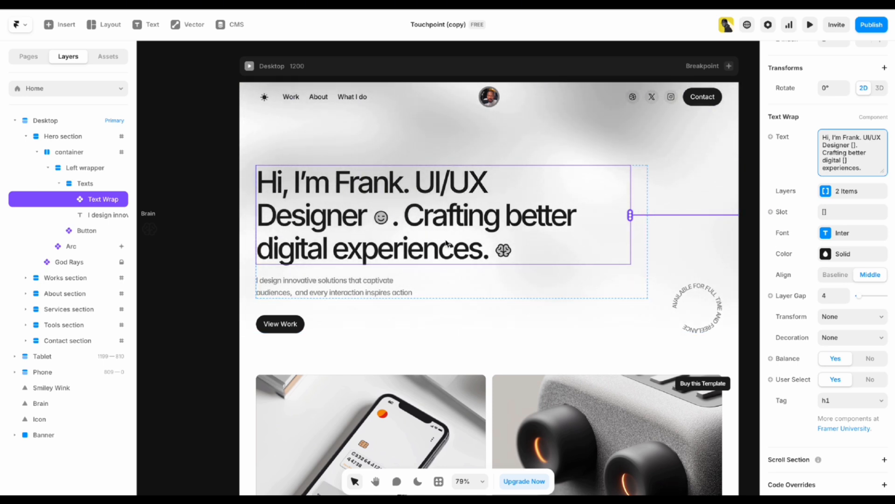
left_click(219, 159)
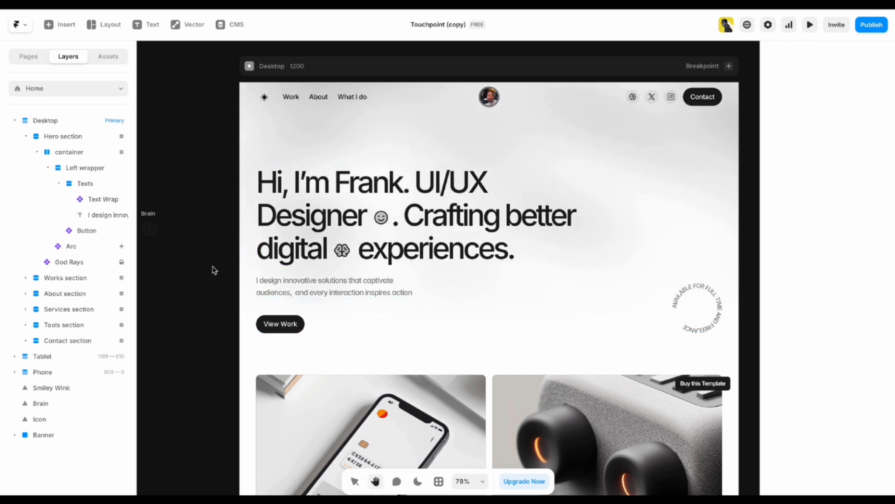
Switch the editor to dark theme and select the Smiley Wink icon after 'Designer'.
left_click_drag(214, 268, 458, 276)
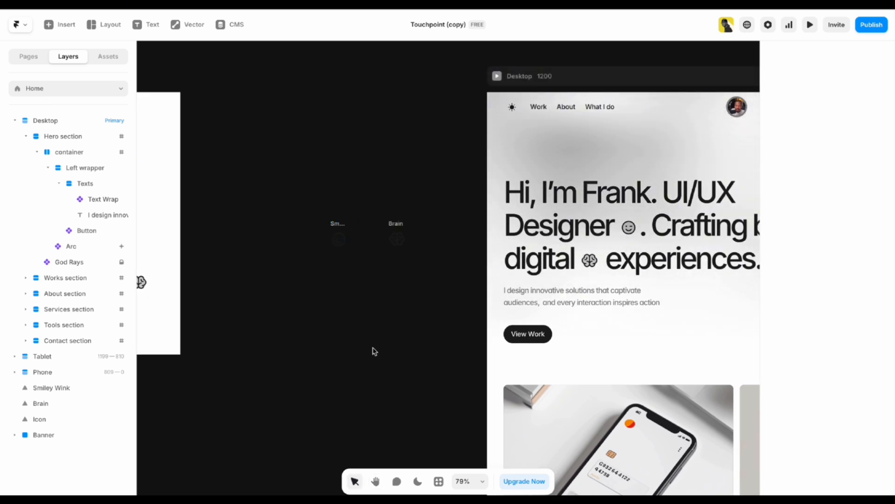
left_click(418, 481)
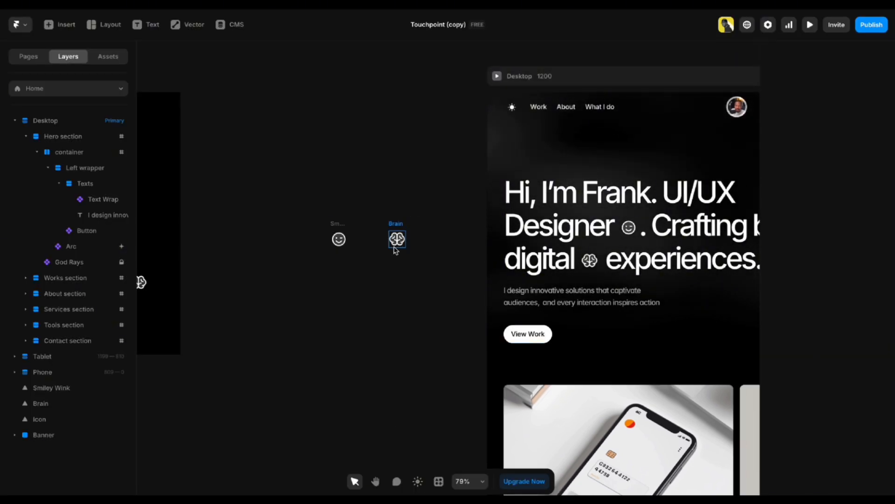
left_click(338, 246)
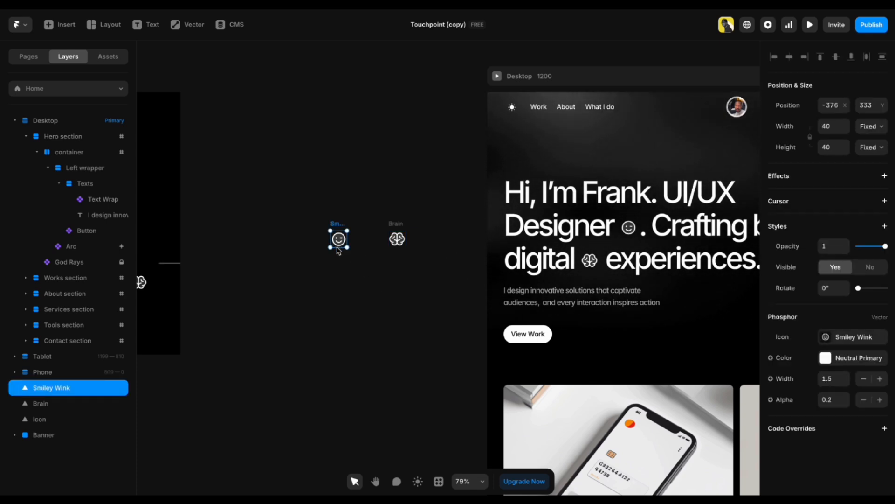
left_click(351, 296)
left_click(342, 239)
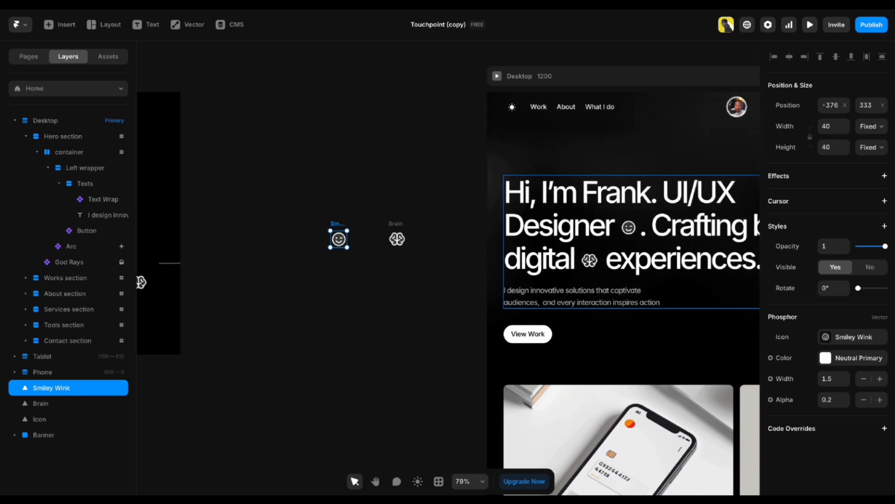
Replace the Smiley Wink with the alien icon and recentre the hero section.
left_click(843, 344)
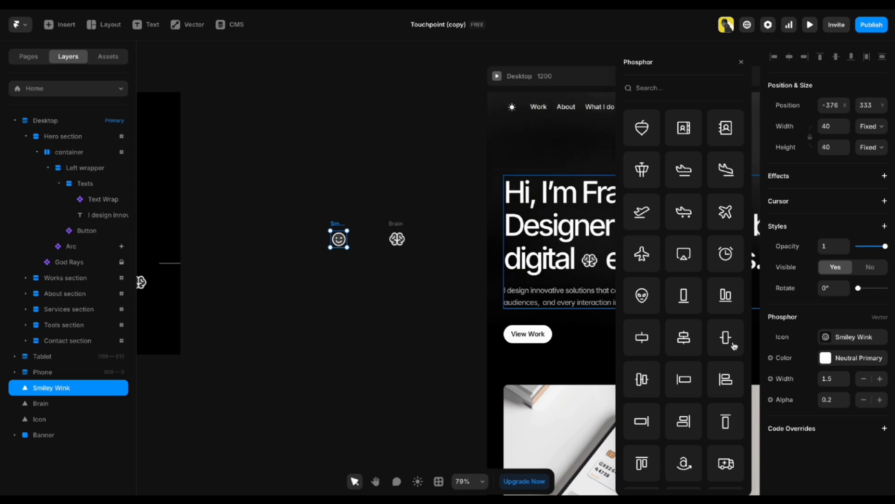
left_click(646, 303)
left_click(323, 322)
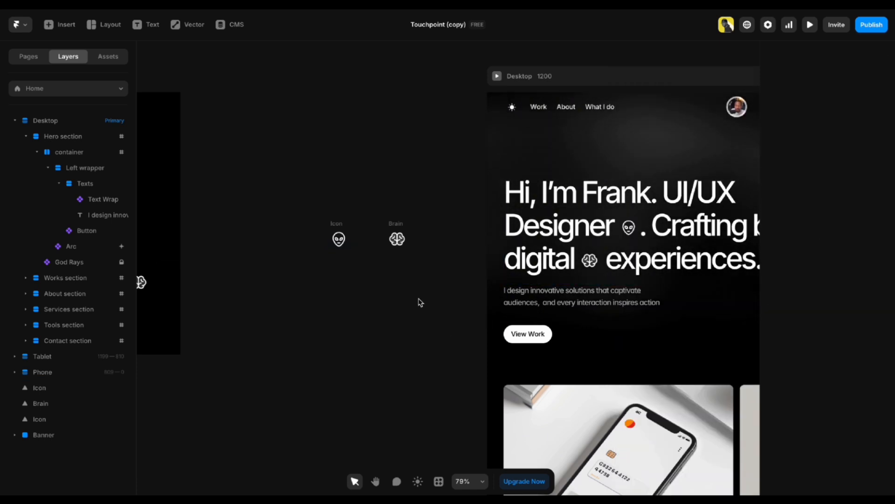
key("h")
left_click_drag(456, 318, 284, 242)
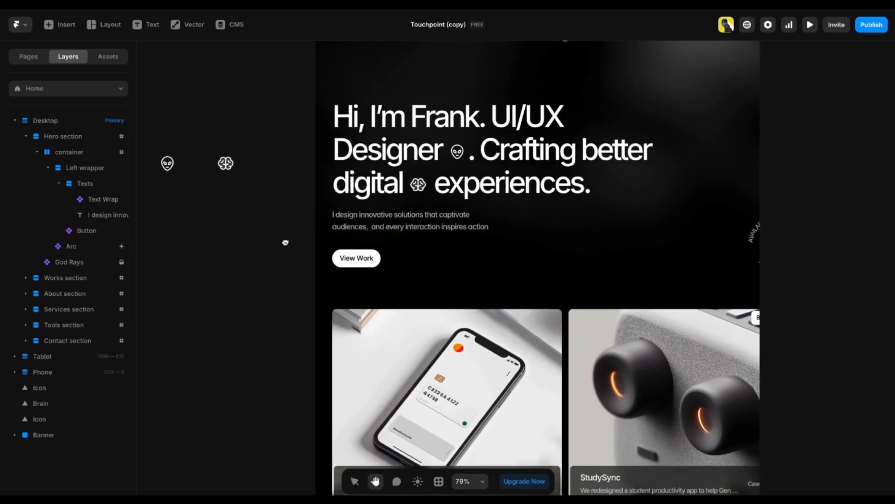
key("v")
left_click(394, 223)
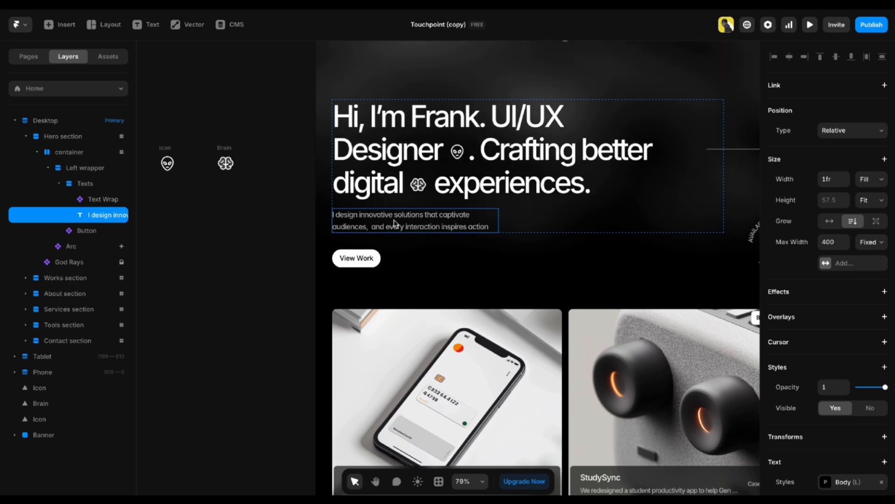
key("Escape")
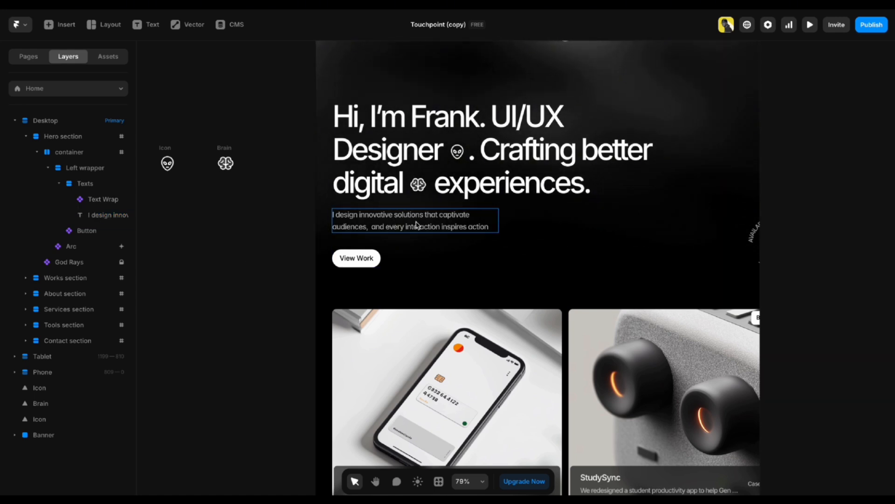
left_click(401, 226)
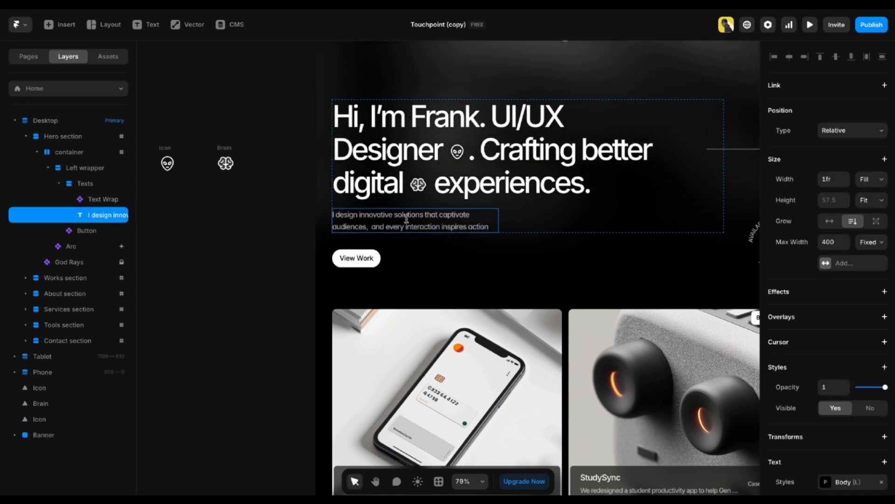
double_click(391, 225)
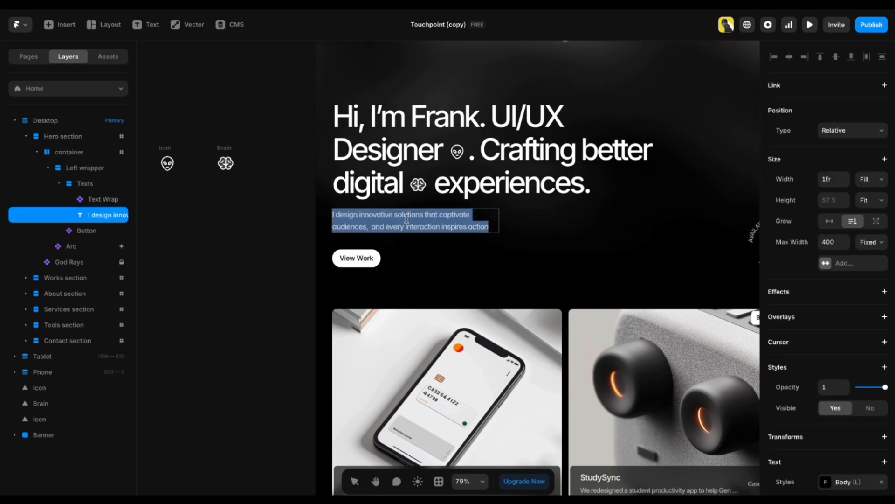
left_click(270, 232)
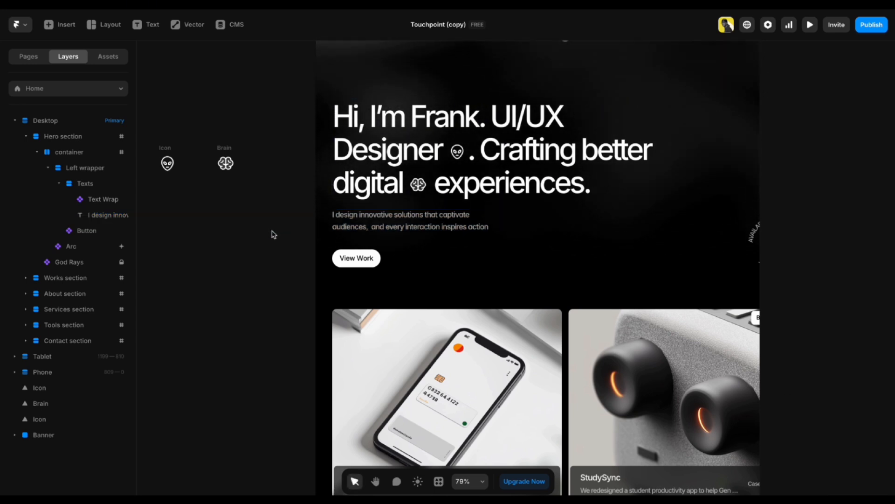
left_click(333, 226)
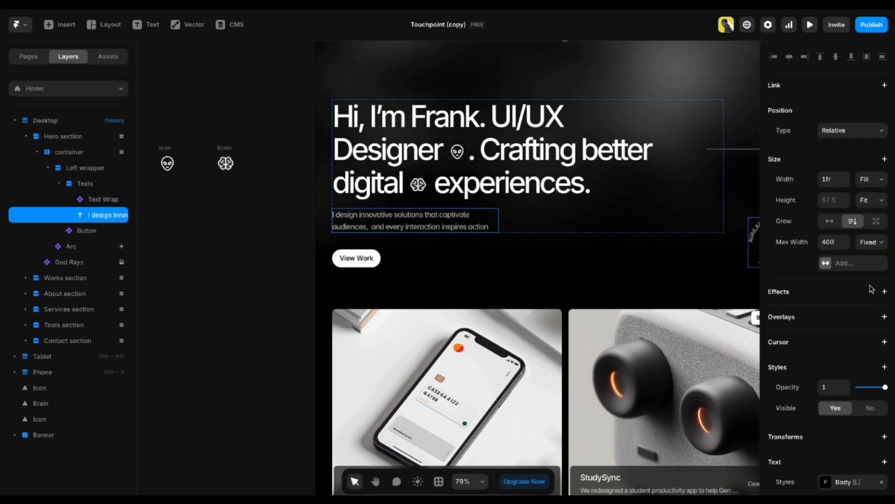
scroll(870, 291, "down", 4)
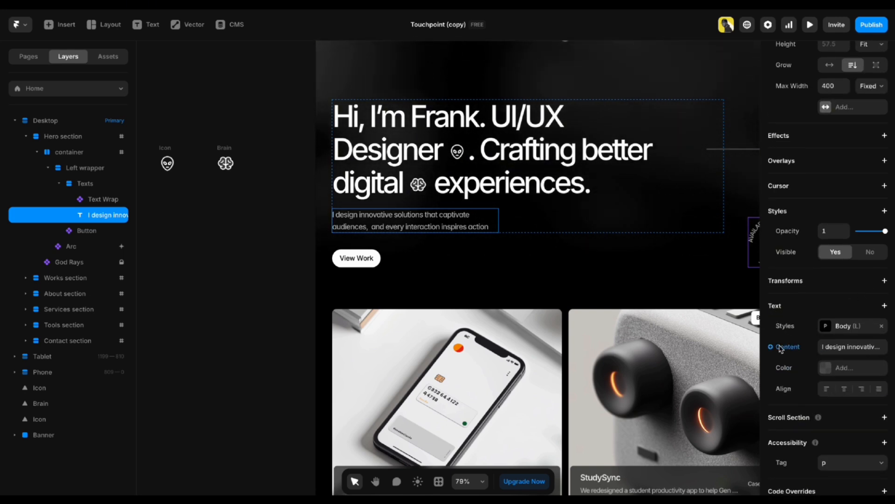
left_click(840, 349)
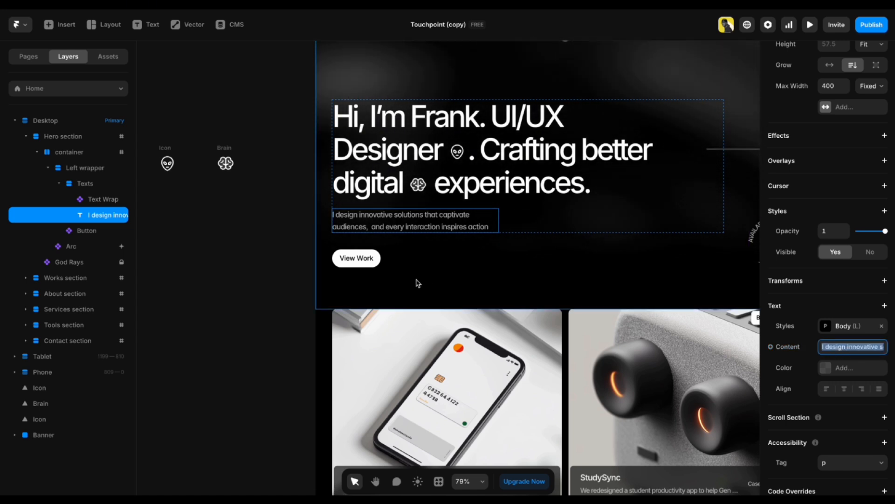
left_click(312, 240)
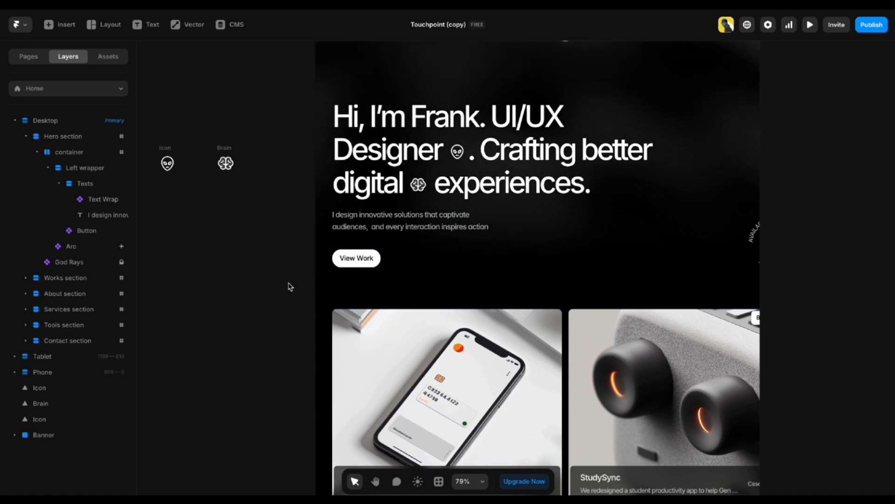
key("h")
left_click_drag(552, 264, 441, 297)
key("v")
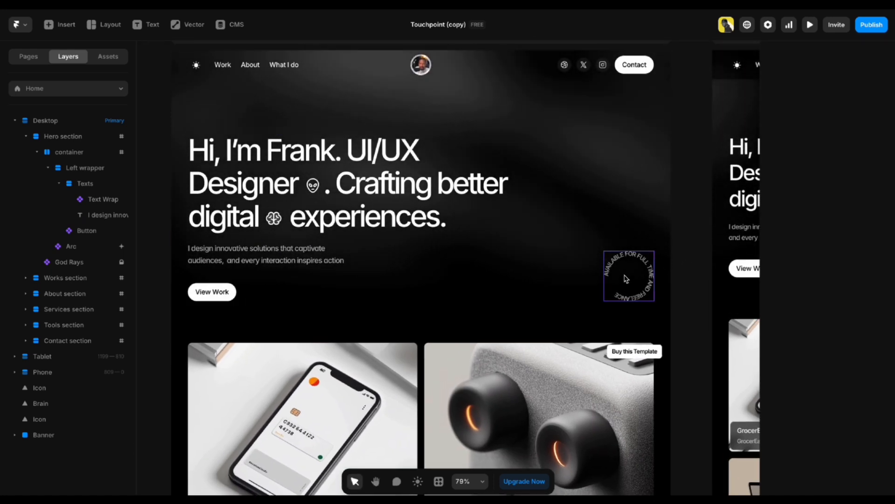
Select the rotating availability badge's circular text and bring up its Font settings.
left_click(628, 278)
scroll(831, 303, "down", 4)
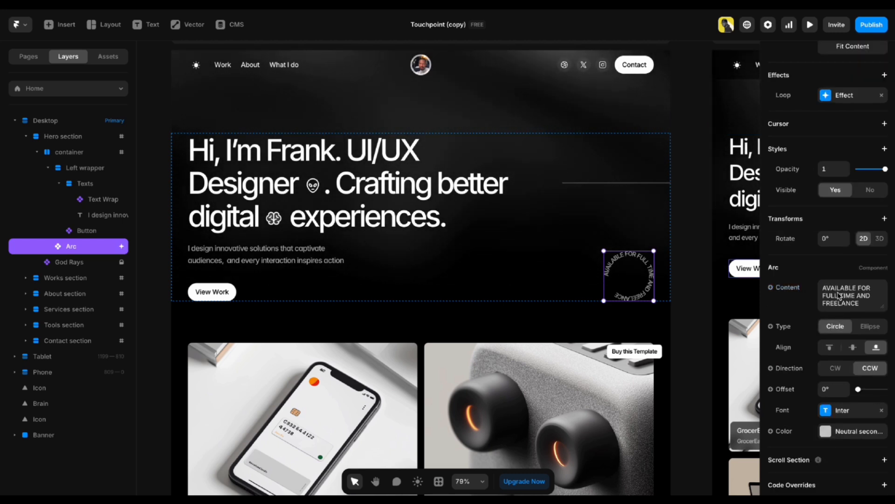
left_click_drag(824, 287, 863, 308)
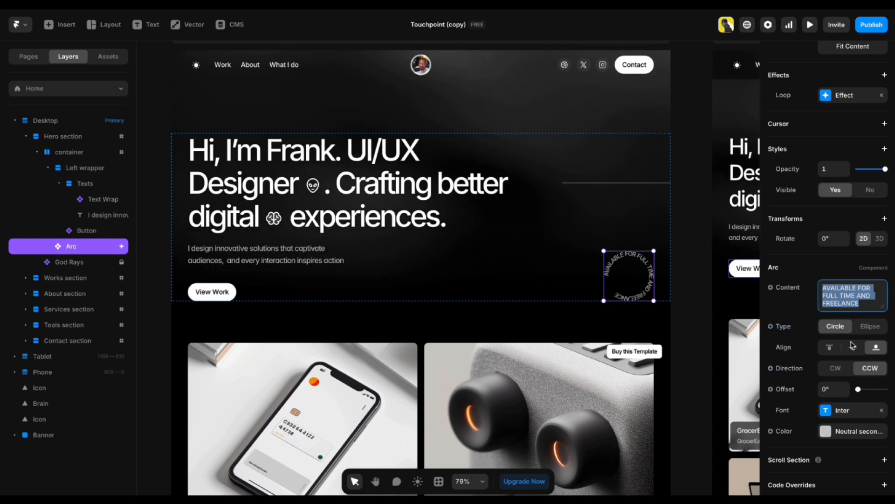
left_click(844, 413)
Close the font popup and pan to the GrocerEase, StudySync, VeloCity and BookNest project cards.
left_click(699, 307)
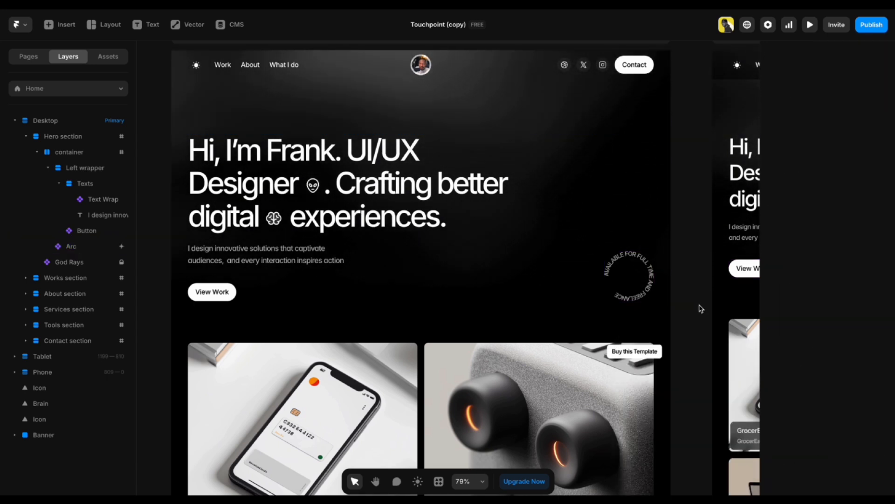
left_click_drag(371, 382, 432, 163)
scroll(433, 163, "down", 2)
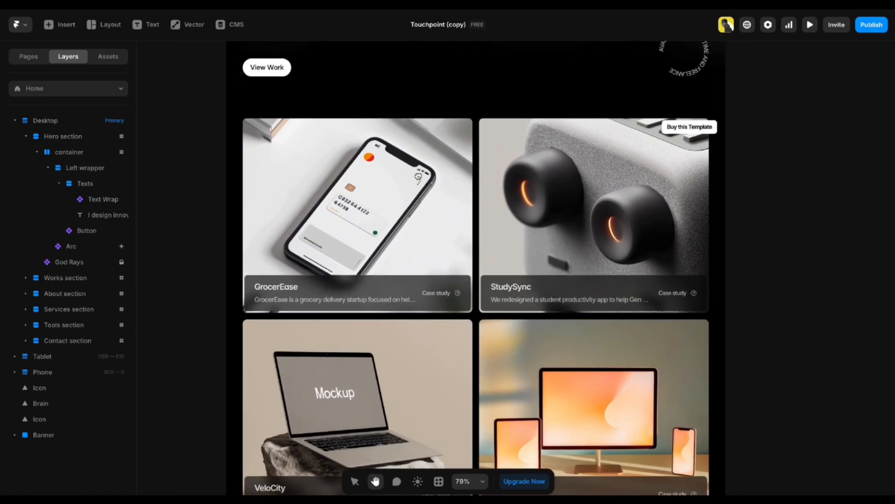
key("v")
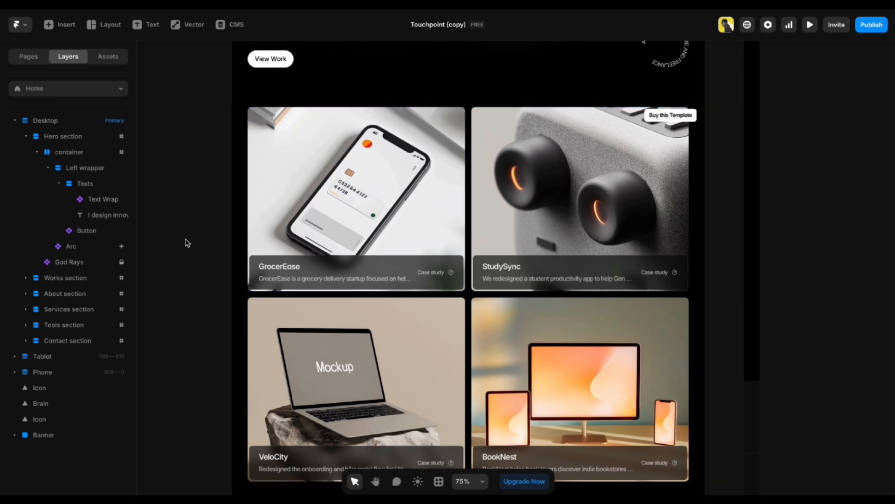
scroll(187, 243, "down", 1)
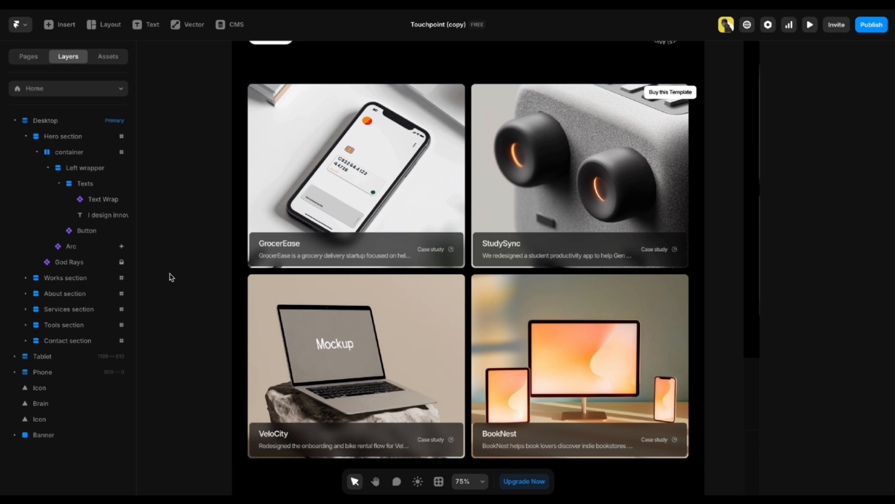
scroll(339, 274, "up", 1)
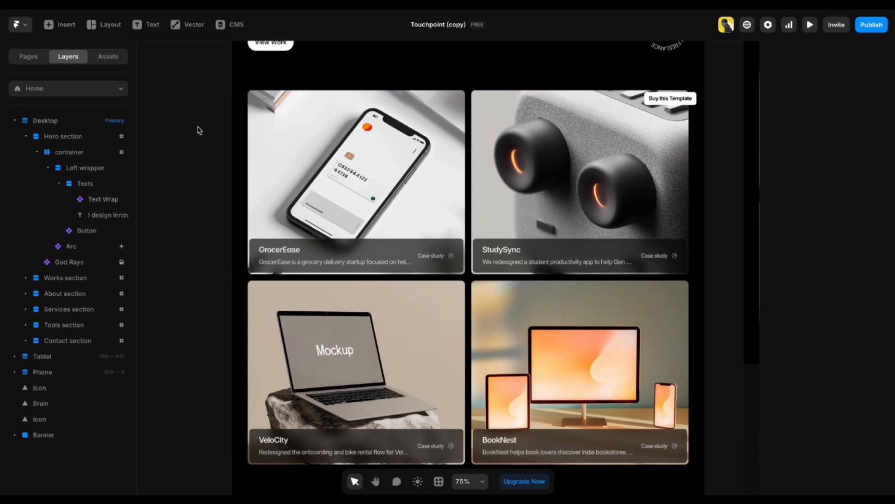
scroll(198, 131, "up", 3)
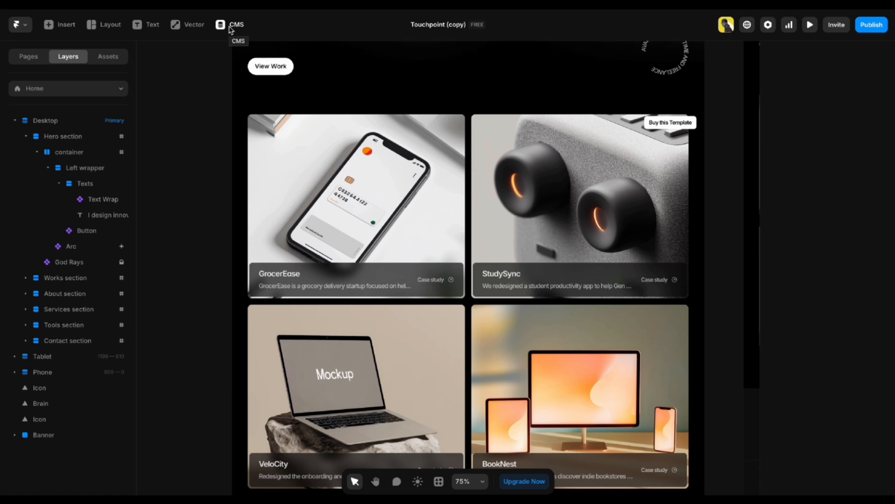
Drag BookNest to the top of the Projects CMS collection and check the new card order on the canvas.
left_click(231, 27)
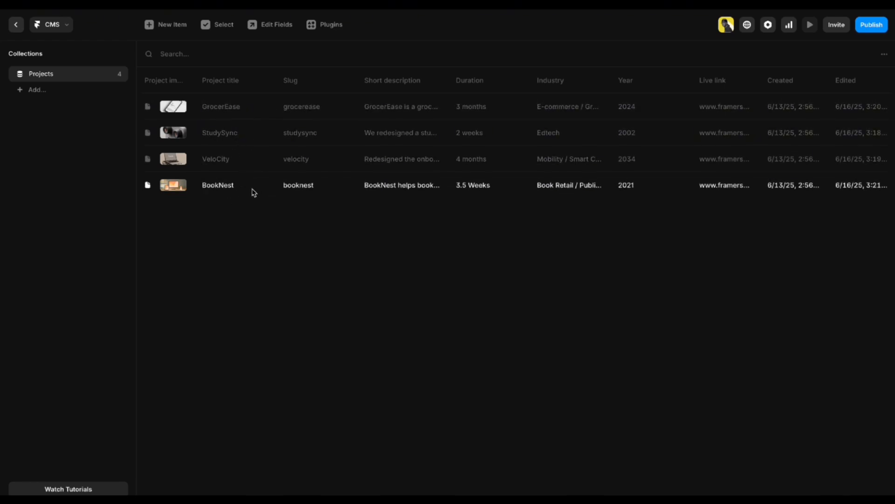
left_click_drag(254, 193, 259, 104)
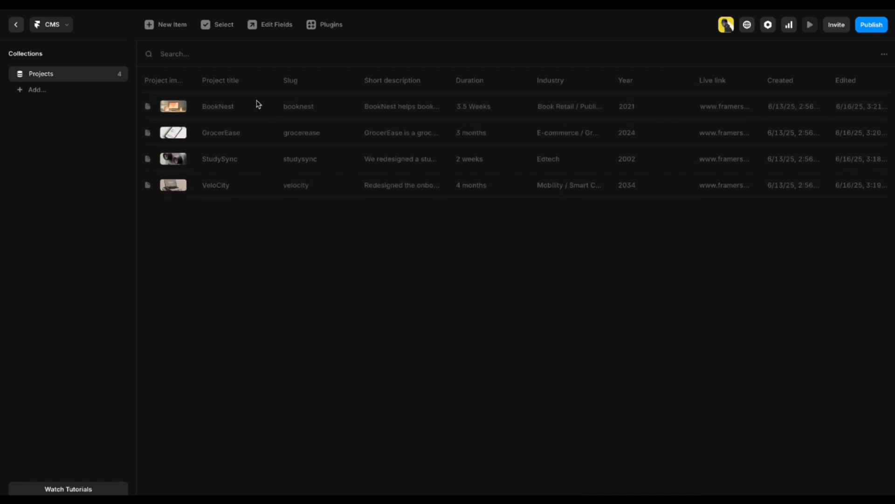
left_click(16, 25)
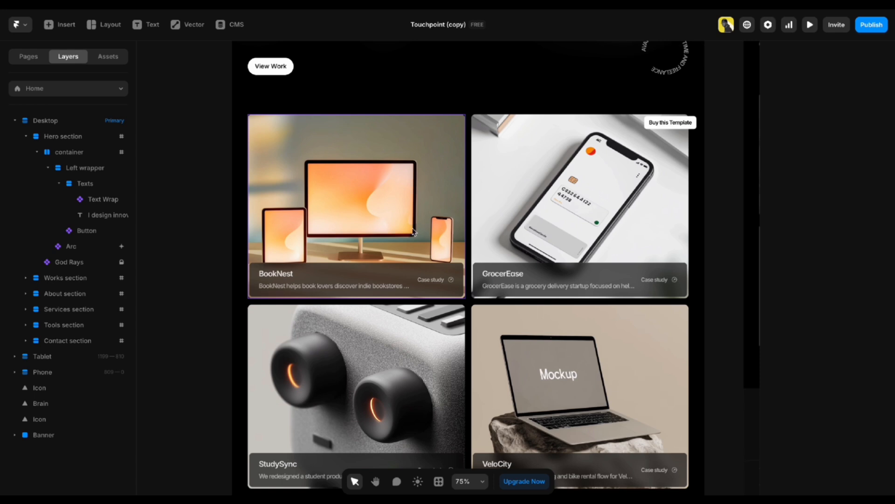
left_click(236, 27)
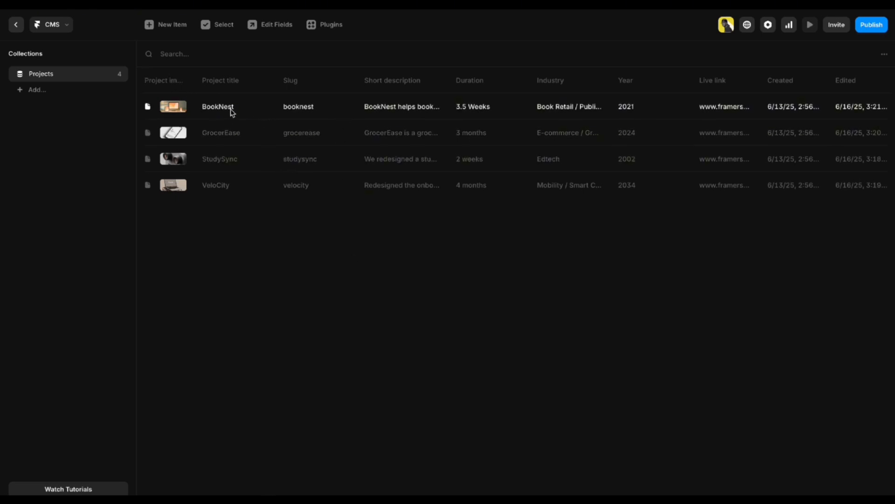
Open the BookNest project entry and look over its title and image fields.
left_click(342, 111)
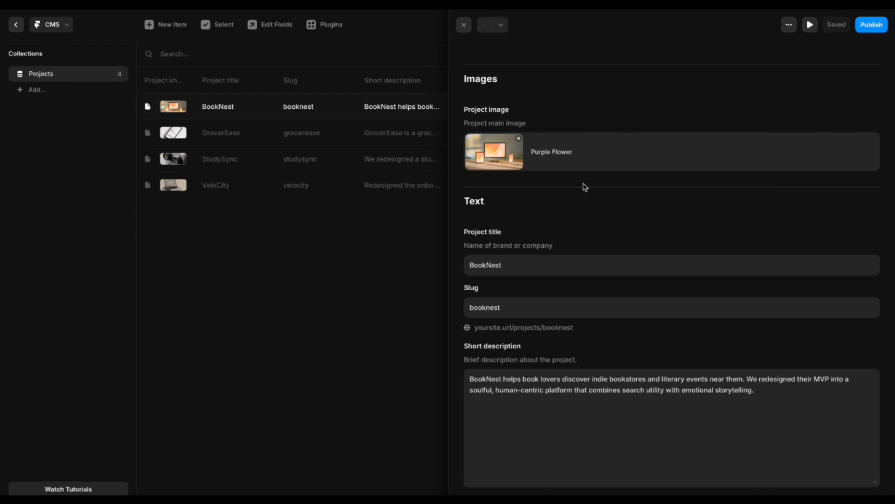
left_click(530, 267)
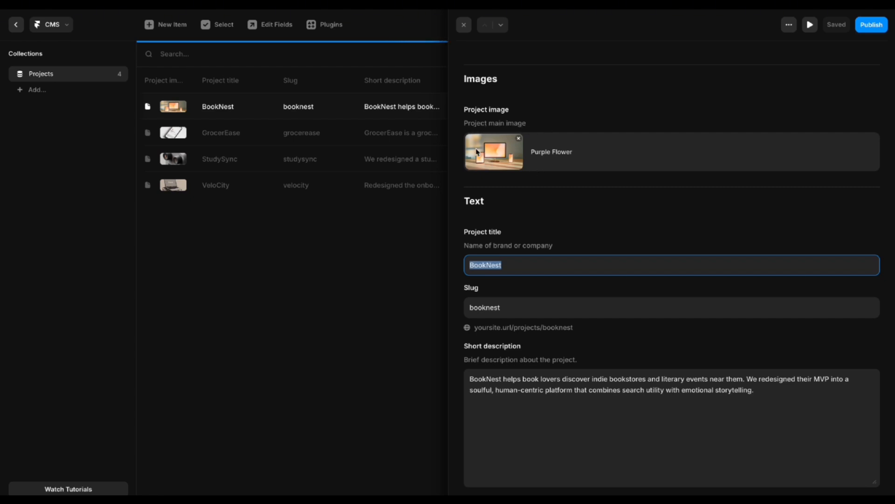
left_click(498, 152)
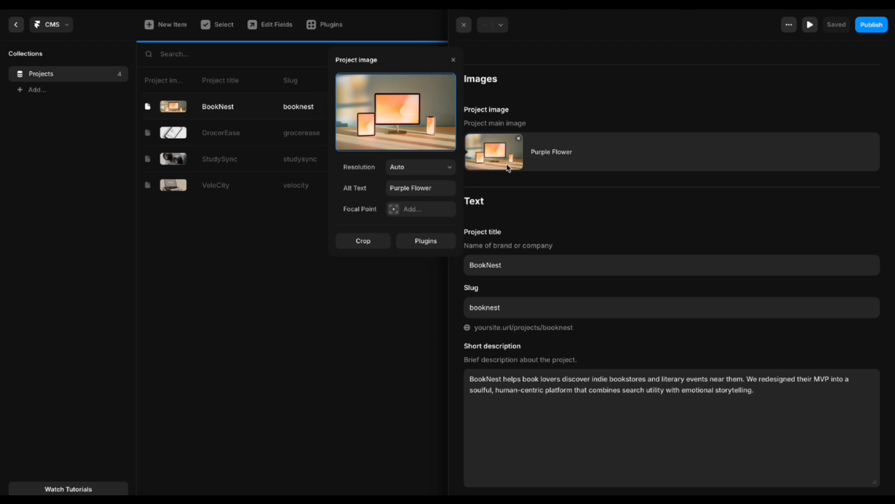
left_click(500, 181)
scroll(500, 182, "down", 3)
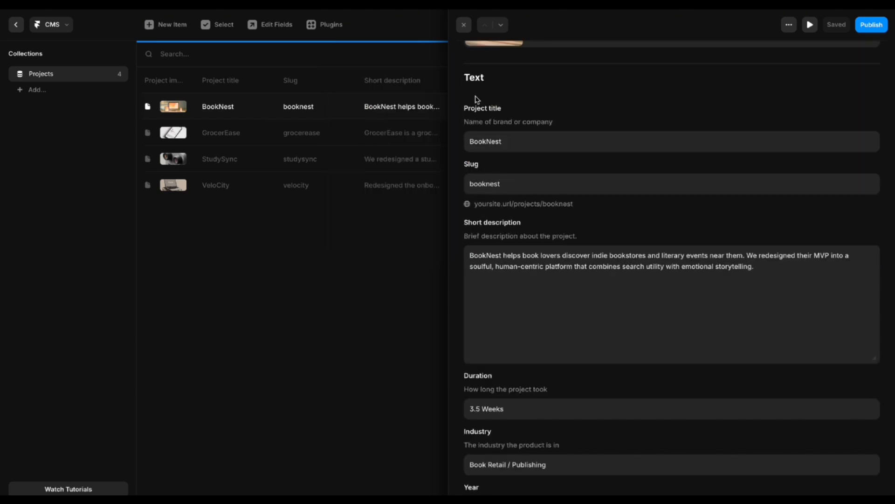
scroll(477, 100, "up", 1)
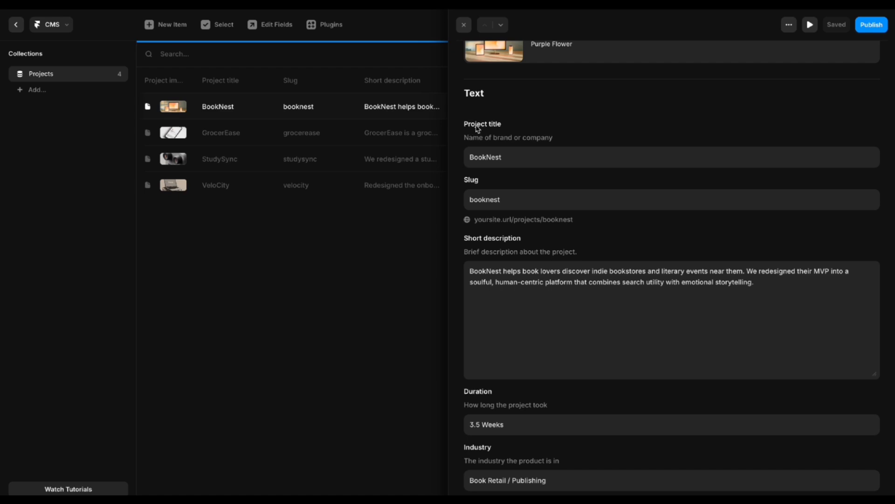
left_click(519, 162)
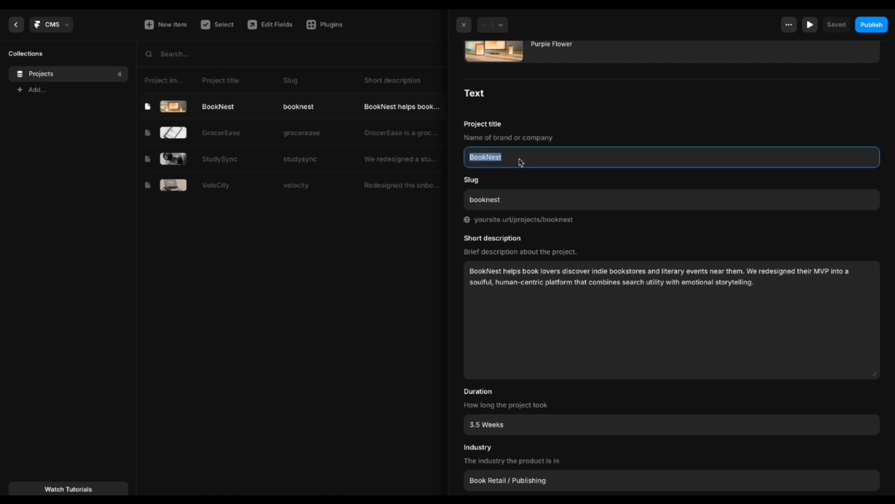
left_click(521, 161)
Replace the project title BookNest with Rodent.
left_click(471, 180)
left_click(636, 133)
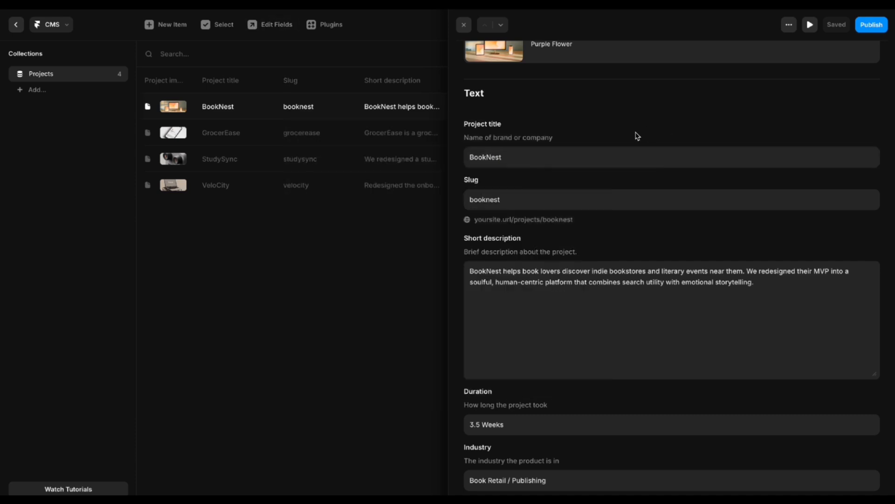
left_click(525, 160)
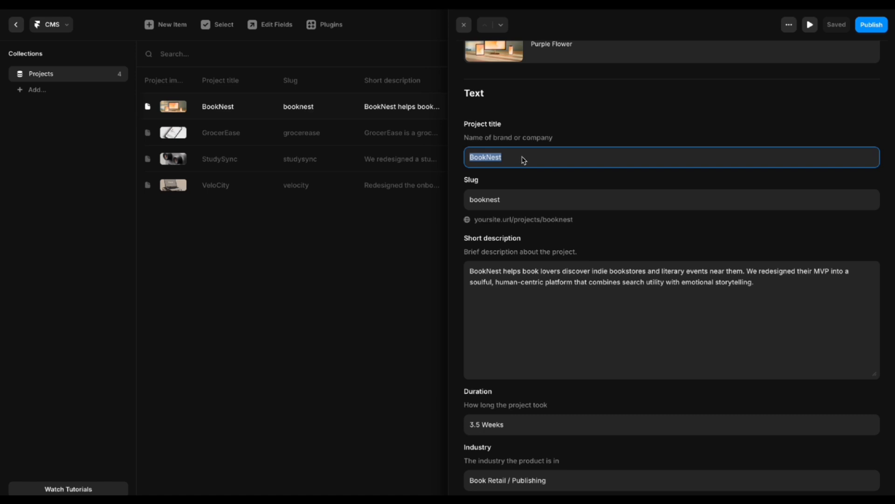
left_click(517, 179)
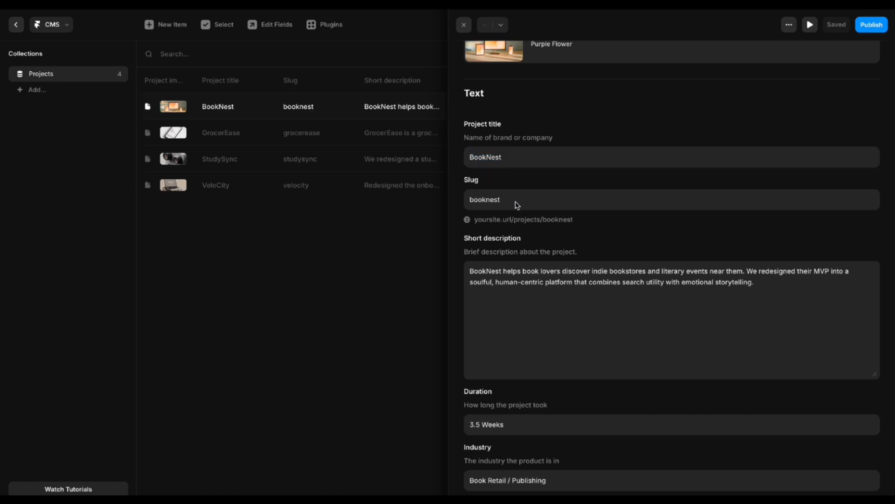
left_click(536, 164)
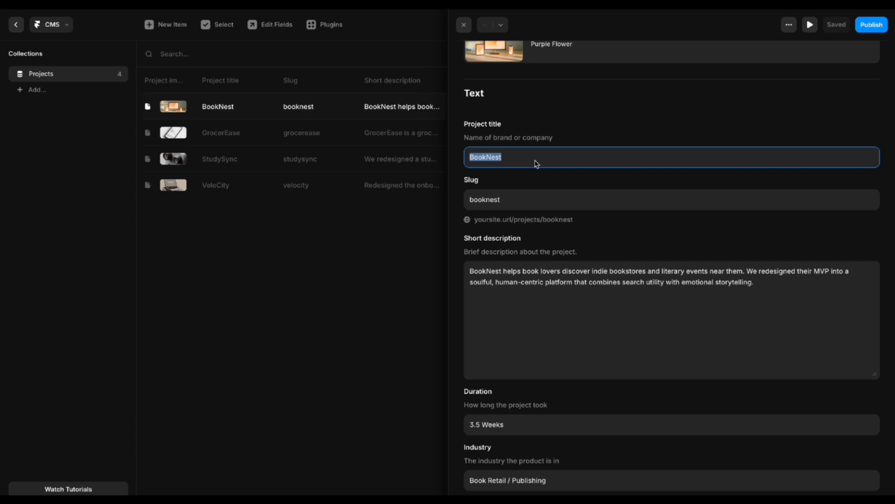
type("R")
left_click(517, 178)
Change the project slug from booknest to rodent.
double_click(521, 157)
double_click(521, 197)
type("rodent")
left_click(513, 179)
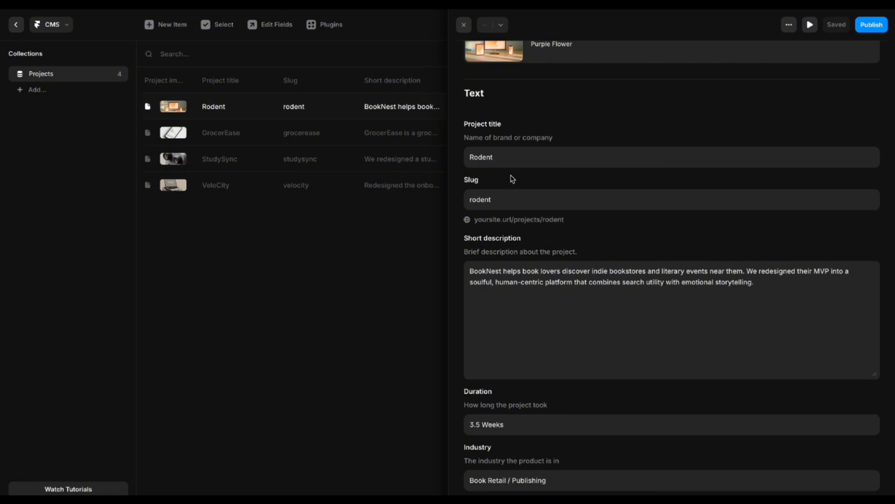
Replace the word BookNest at the start of the short description with Rodent.
scroll(522, 249, "down", 1)
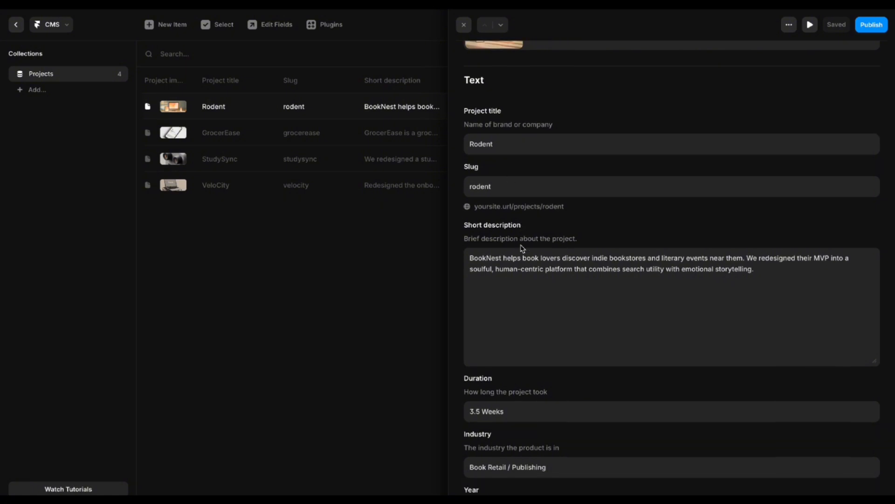
scroll(506, 210, "up", 3)
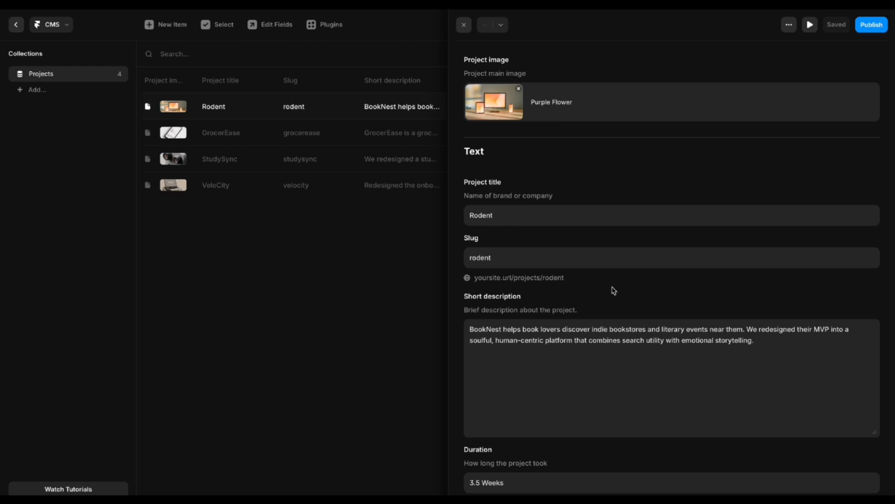
scroll(517, 307, "down", 1)
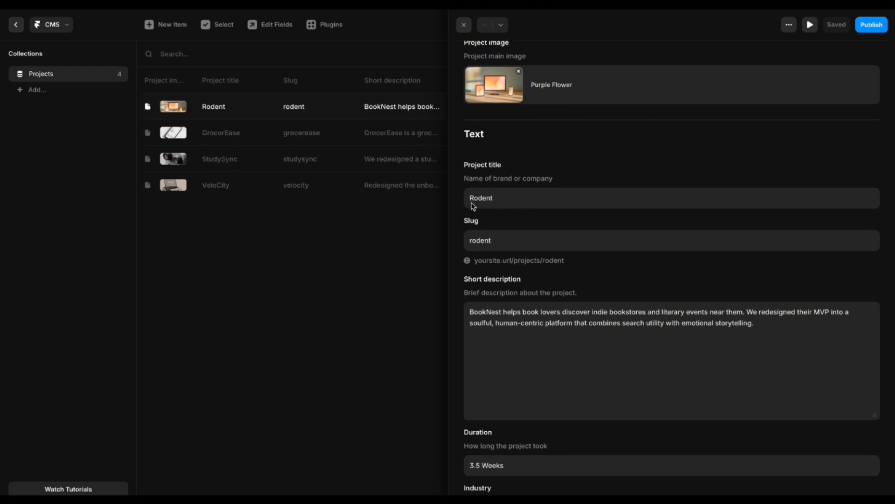
scroll(510, 205, "down", 2)
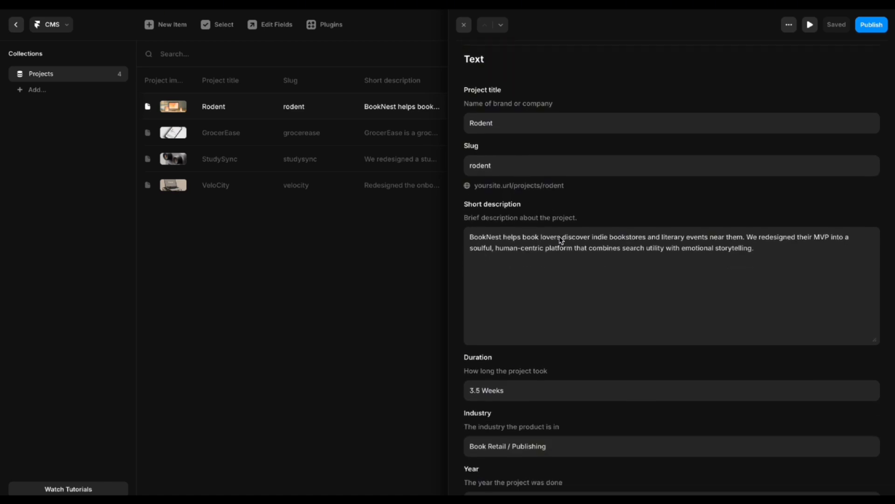
double_click(490, 237)
left_click(500, 238)
double_click(503, 238)
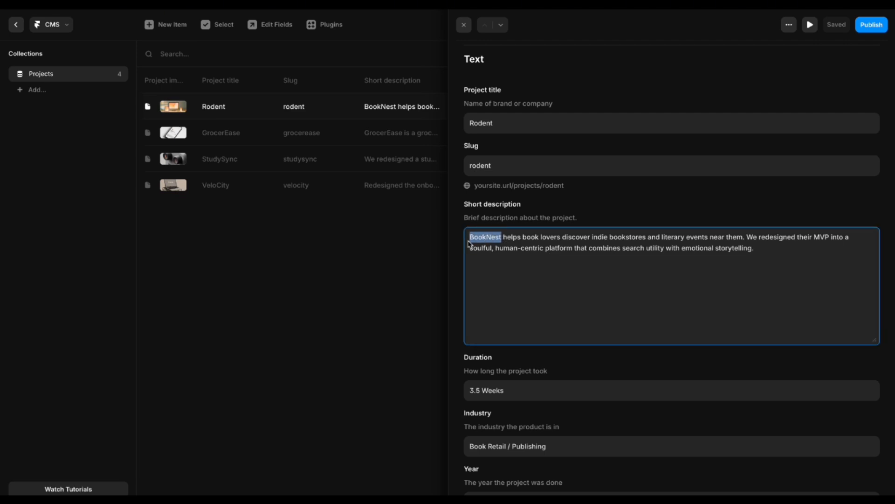
type("Rodent")
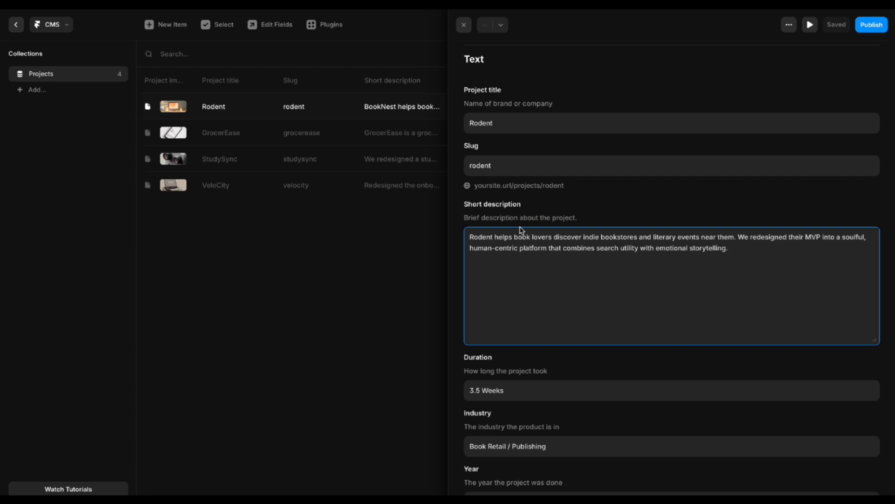
scroll(520, 302, "down", 3)
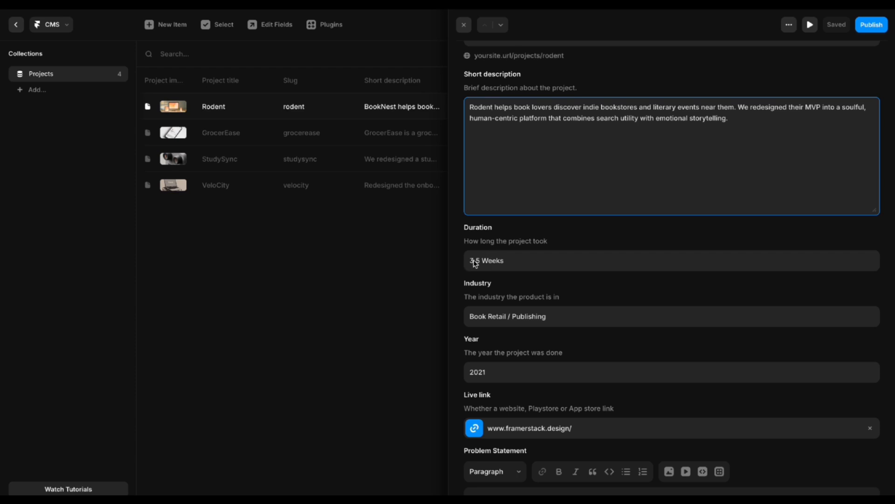
scroll(588, 272, "down", 1)
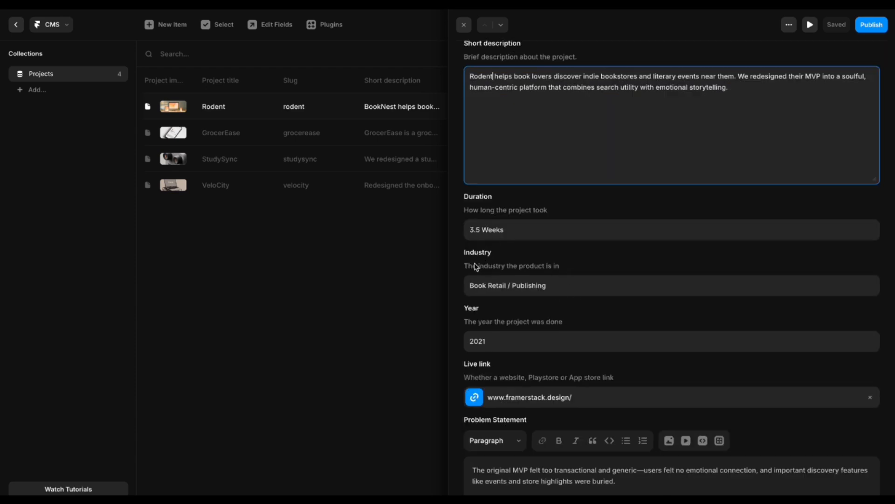
scroll(476, 266, "down", 1)
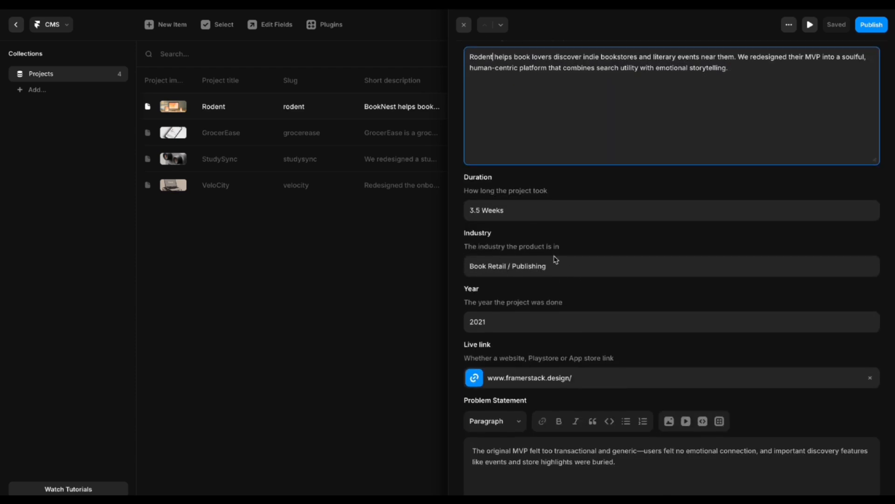
left_click(578, 273)
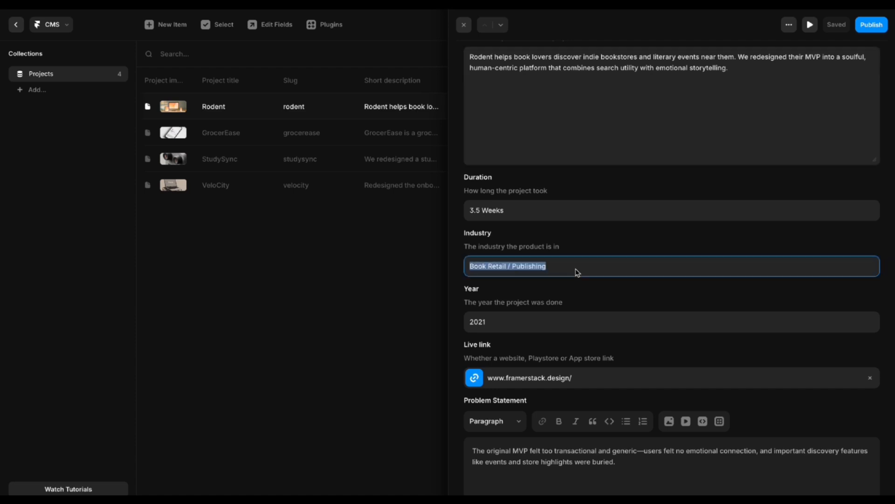
left_click(557, 283)
scroll(541, 301, "down", 2)
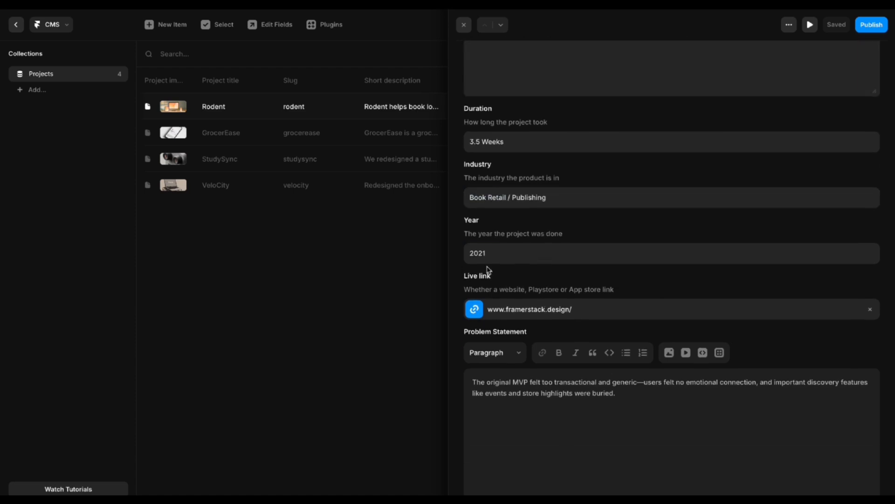
left_click(506, 254)
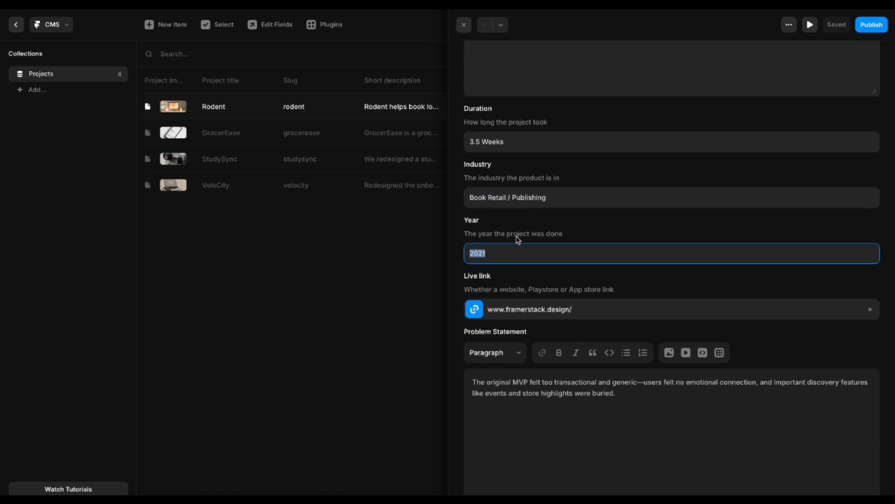
left_click(518, 238)
scroll(519, 240, "down", 2)
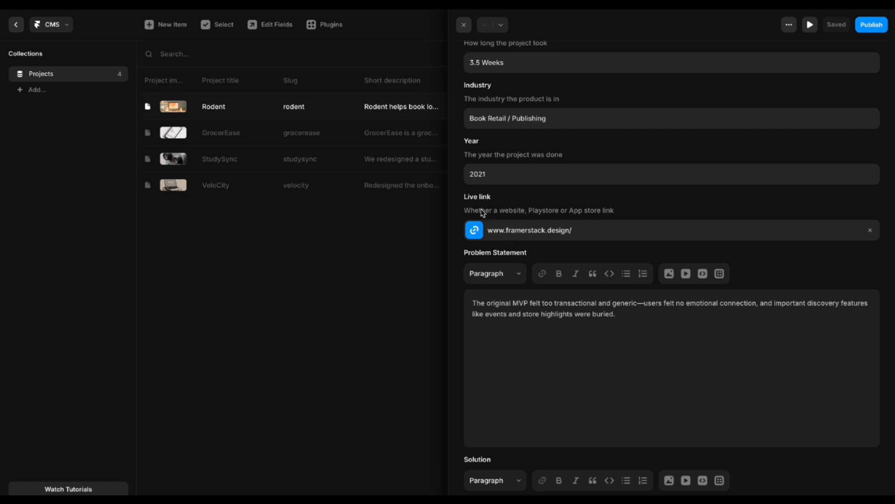
left_click(499, 238)
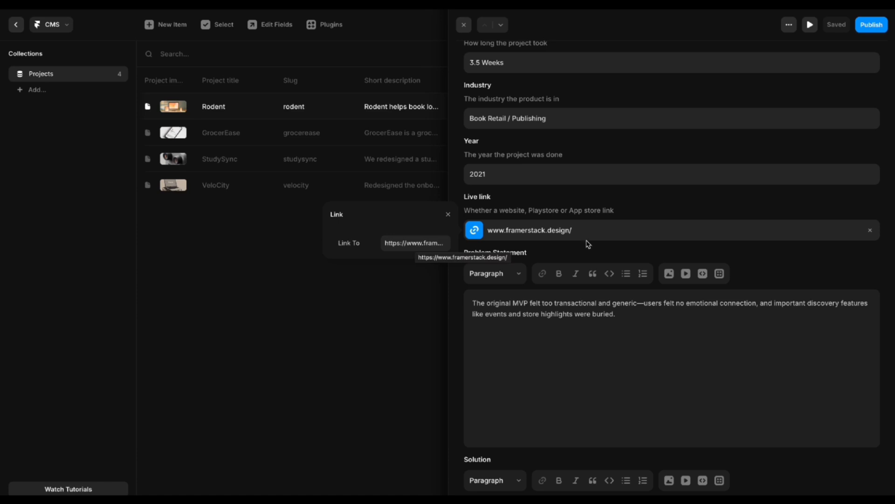
left_click(602, 217)
left_click(871, 233)
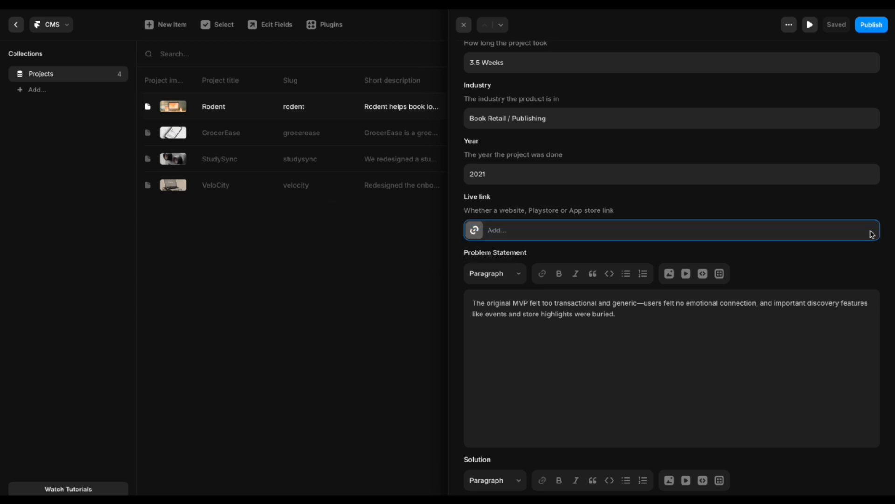
scroll(600, 259, "up", 7)
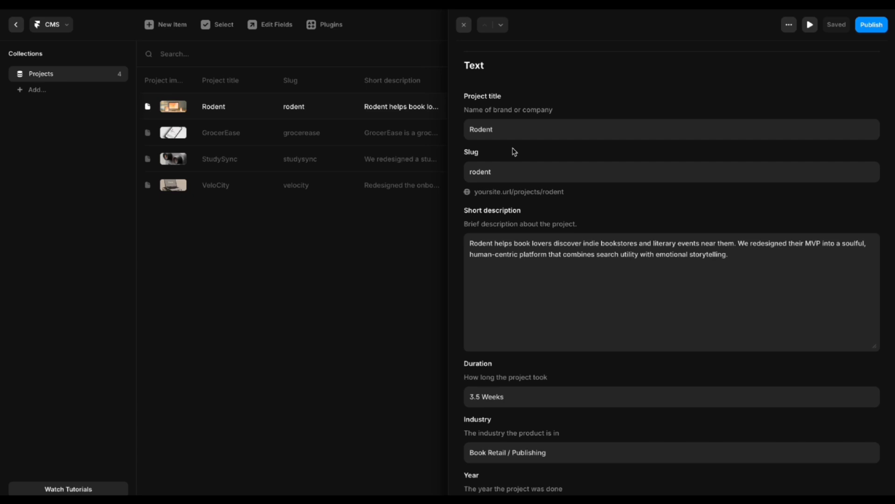
scroll(514, 152, "up", 3)
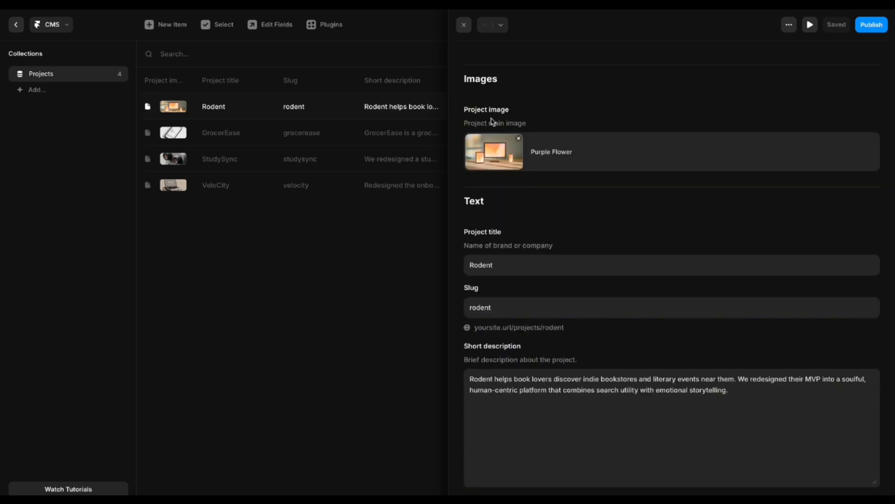
scroll(496, 191, "down", 2)
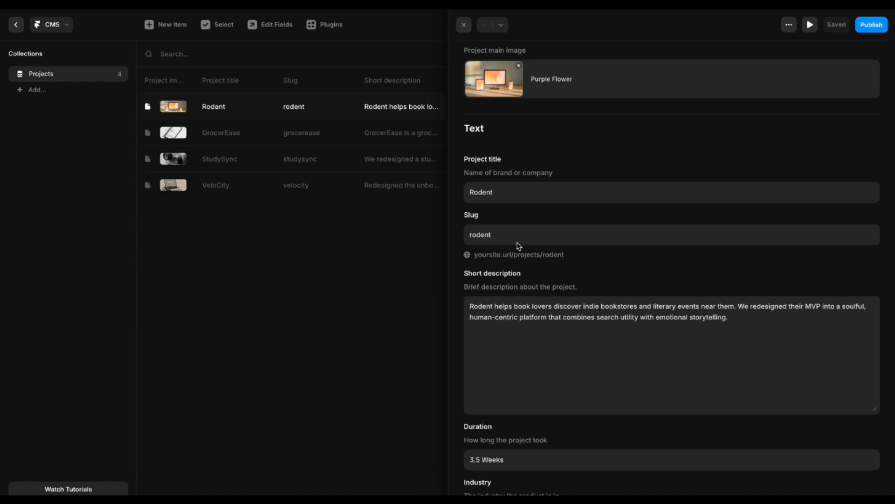
scroll(519, 250, "down", 2)
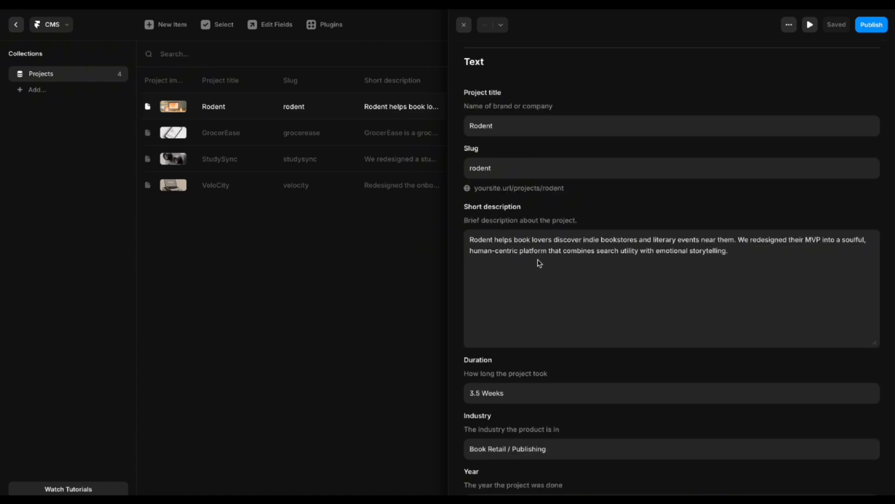
scroll(540, 263, "down", 8)
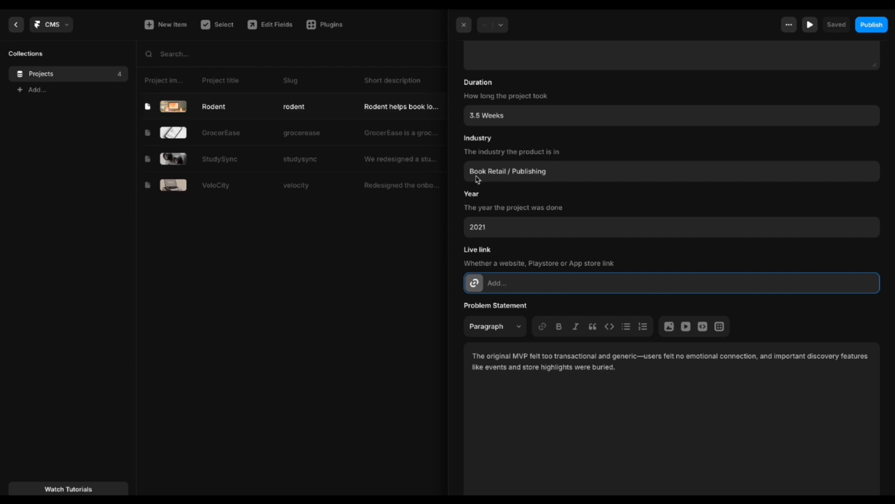
scroll(537, 247, "down", 2)
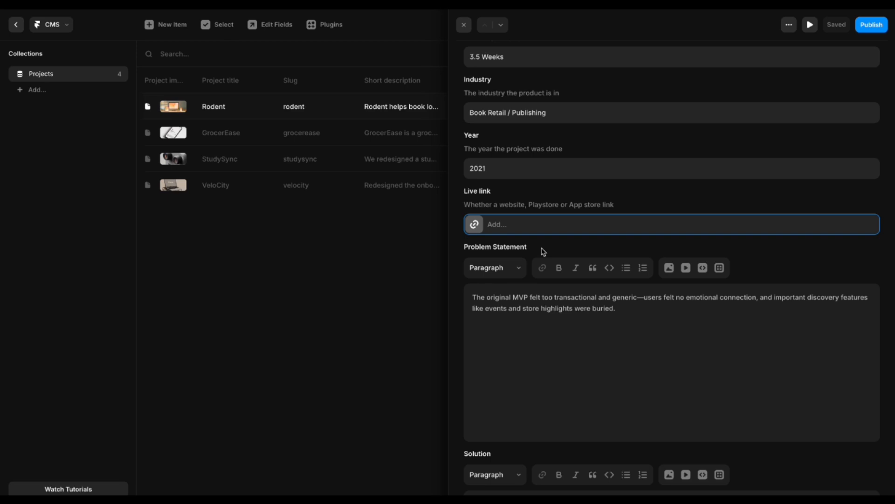
left_click(646, 317)
key("ctrl+a")
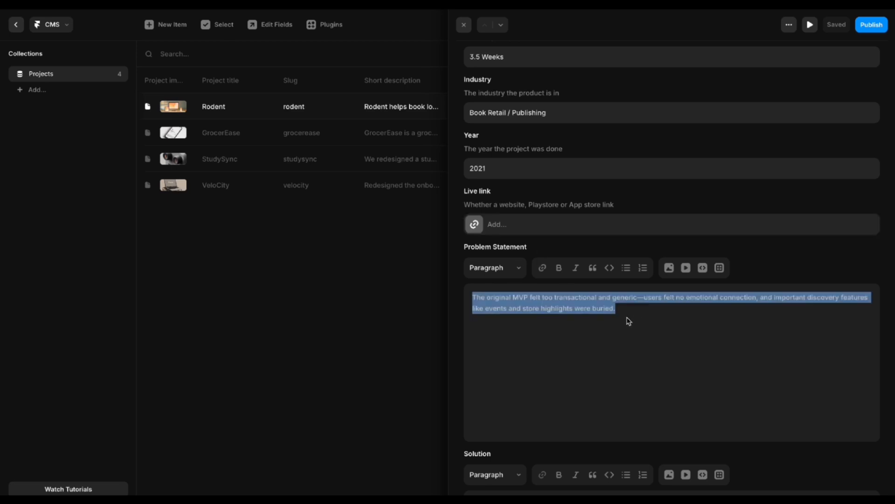
scroll(629, 321, "down", 5)
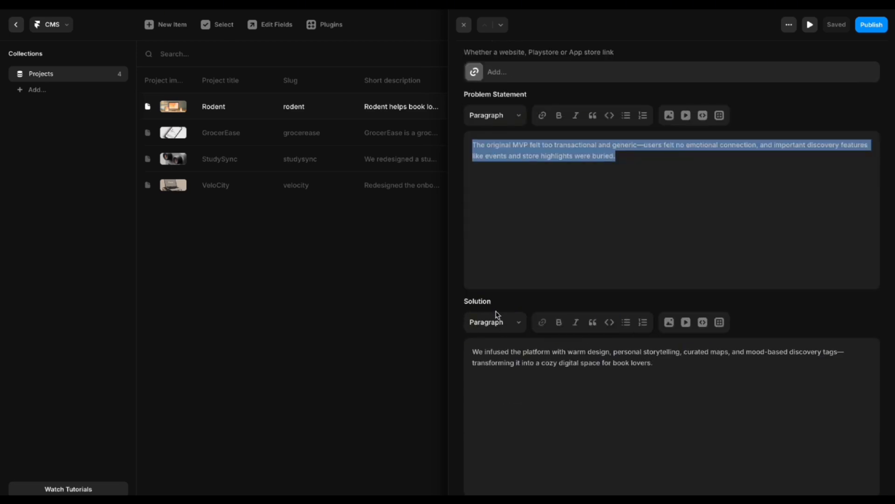
left_click(666, 373)
key("ctrl+a")
left_click(561, 401)
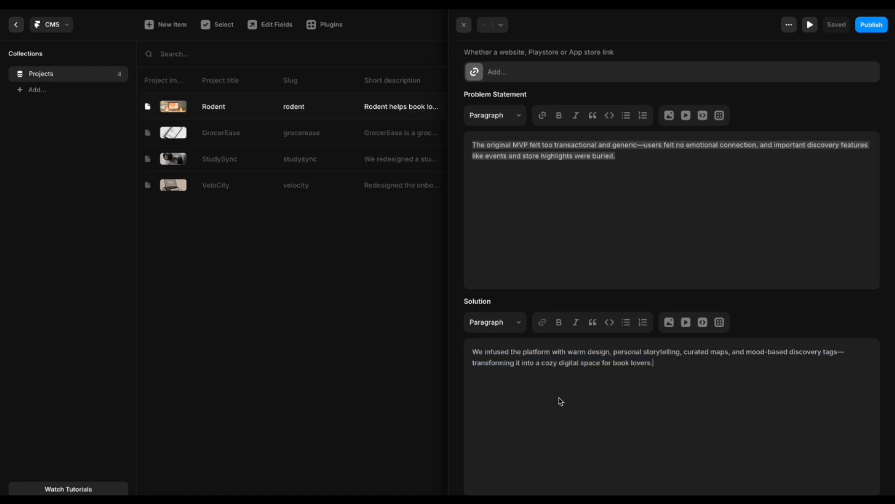
scroll(606, 346, "down", 2)
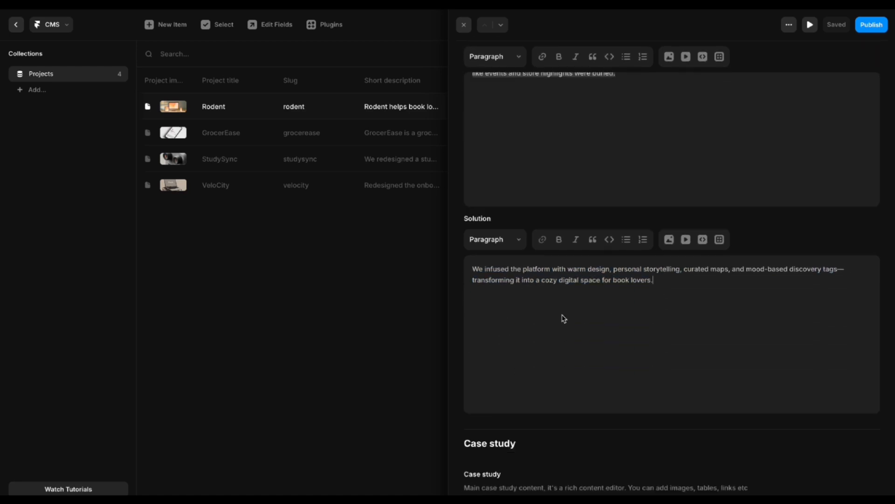
scroll(563, 317, "down", 3)
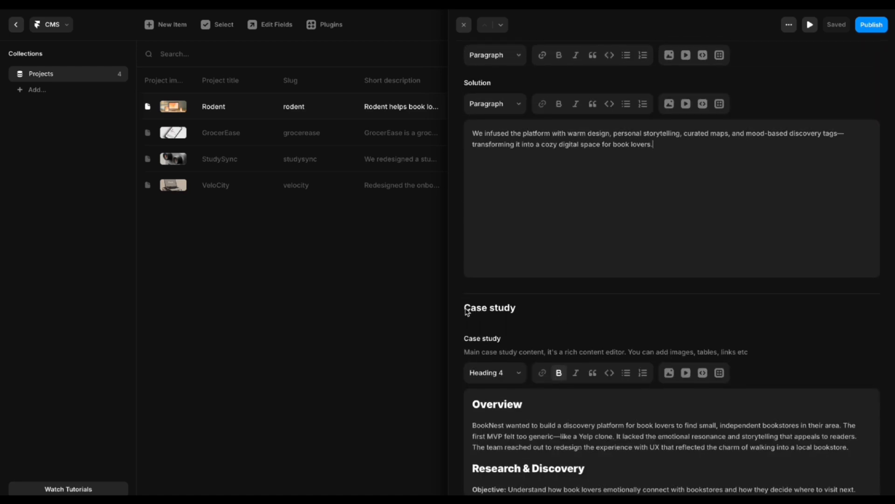
left_click(467, 309)
left_click(628, 311)
scroll(639, 314, "down", 3)
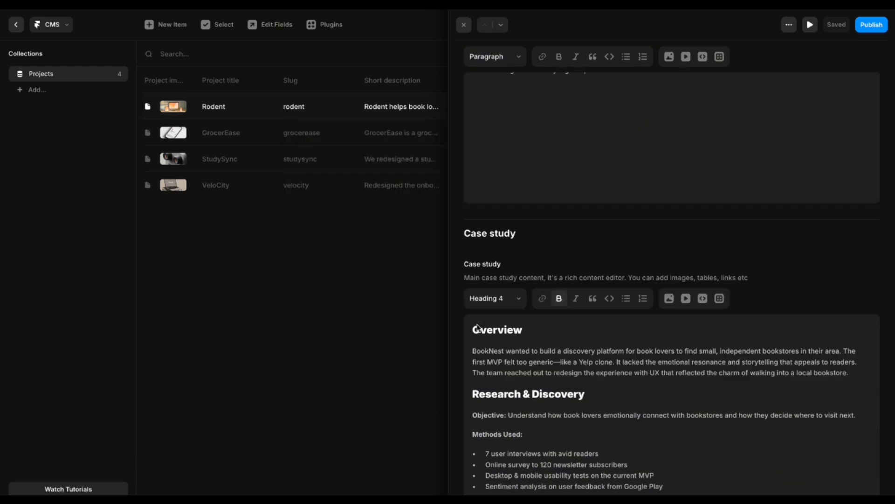
scroll(487, 304, "up", 3)
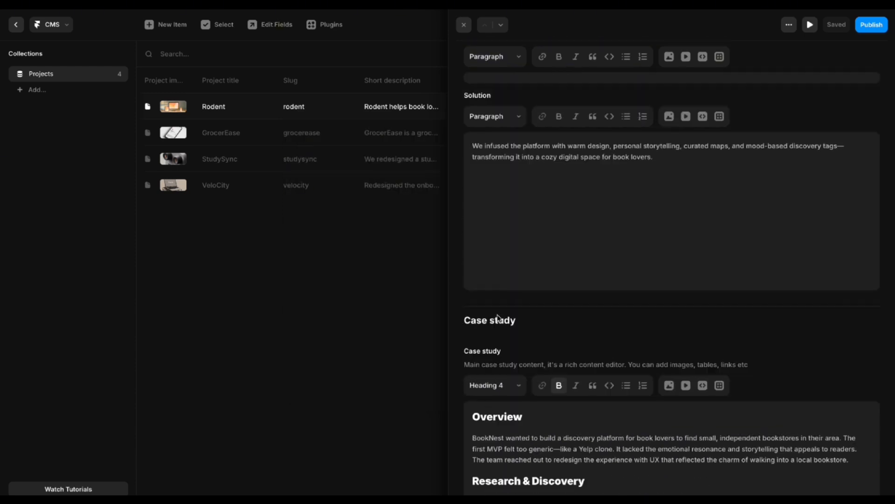
scroll(500, 319, "down", 4)
scroll(577, 299, "down", 2)
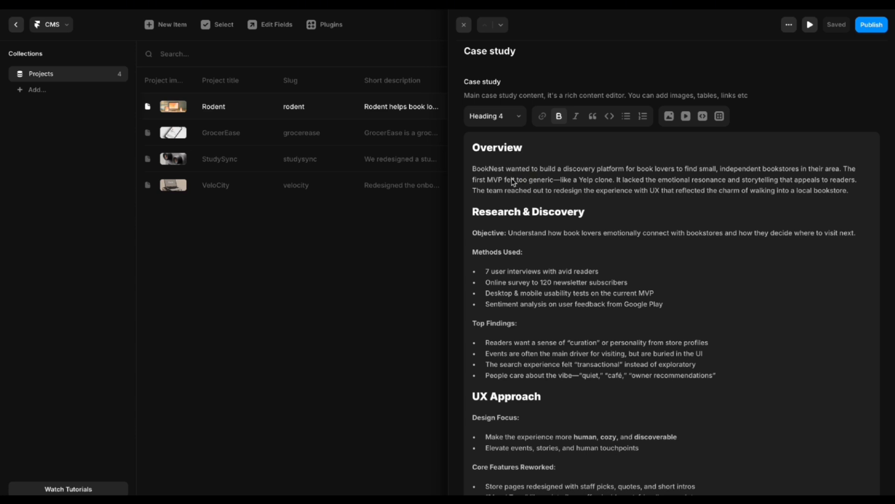
Try the Heading 1 style on the Overview heading, then undo it.
double_click(493, 152)
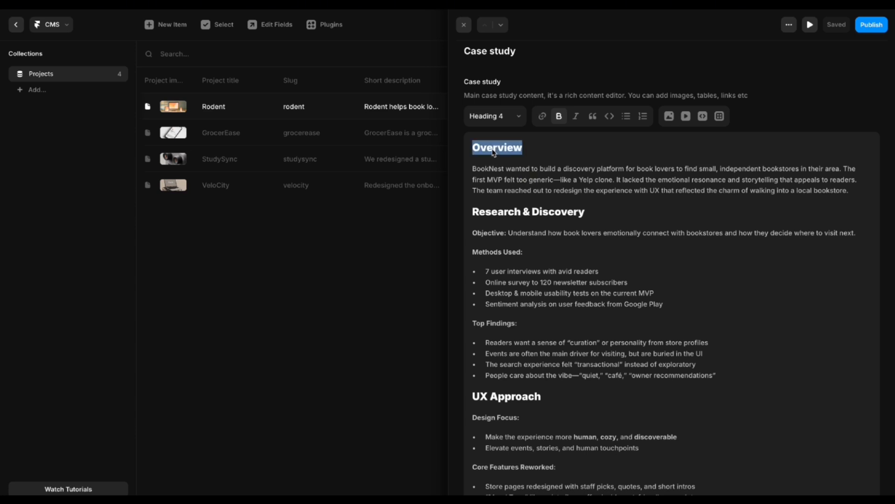
left_click(539, 148)
double_click(512, 149)
left_click(571, 148)
double_click(501, 146)
left_click(514, 120)
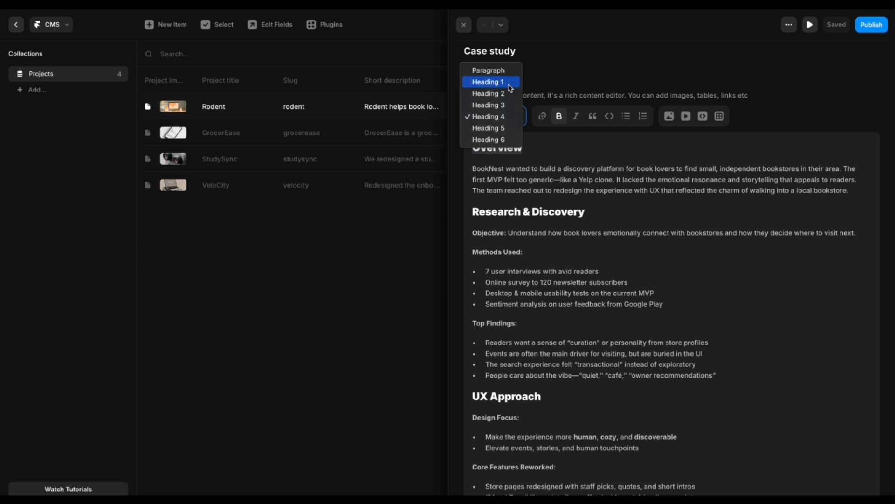
left_click(510, 83)
left_click(578, 150)
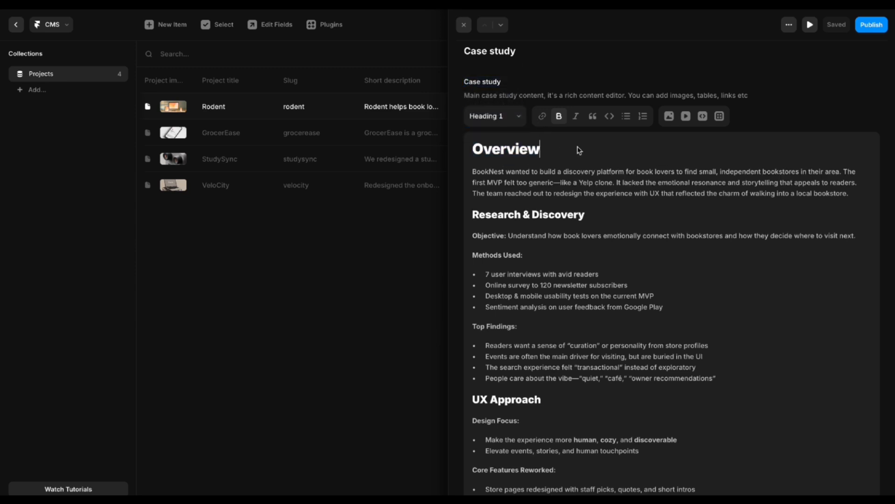
key("ctrl+z")
Add an empty line at the end of the Overview paragraph.
left_click(486, 180)
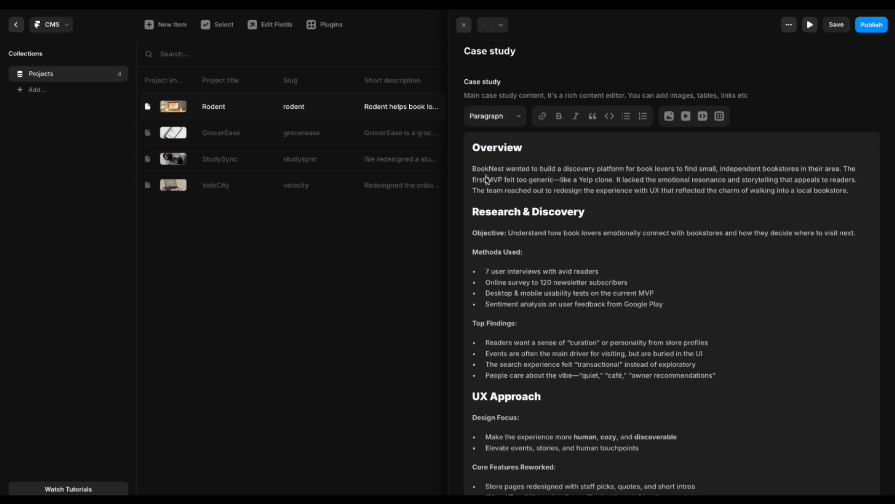
left_click_drag(477, 174, 796, 202)
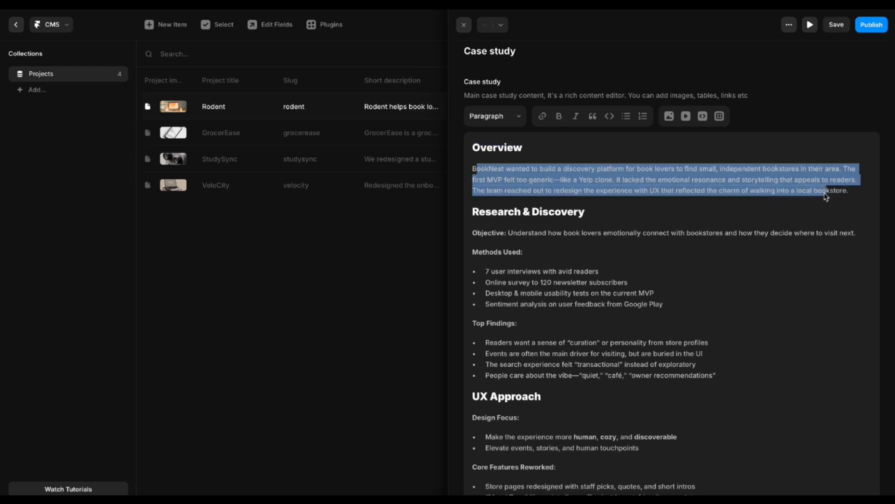
left_click(788, 217)
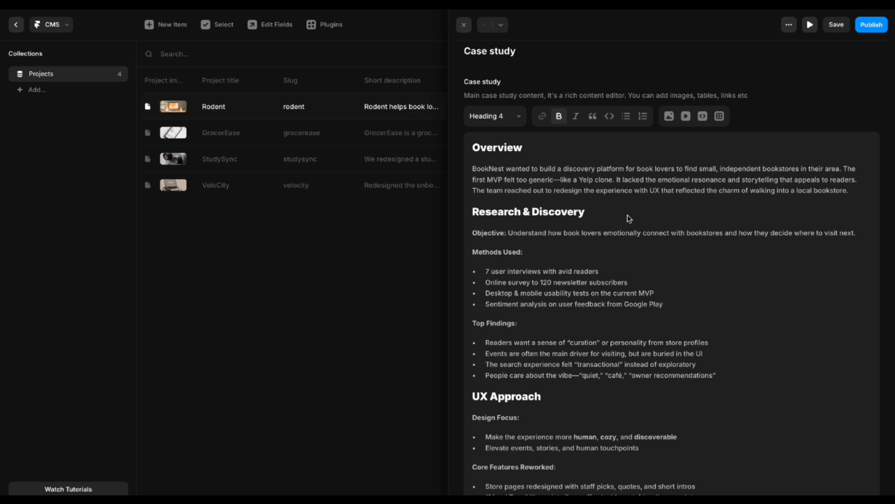
scroll(632, 217, "up", 4)
scroll(634, 216, "down", 3)
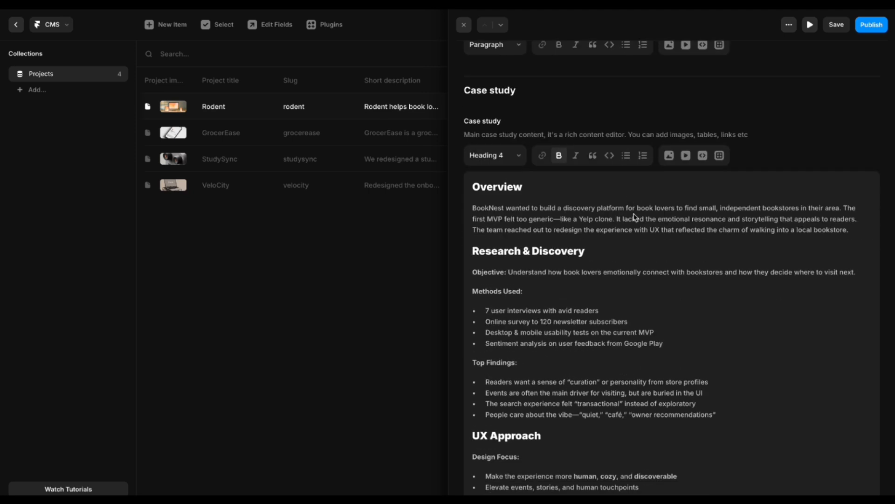
scroll(571, 203, "up", 2)
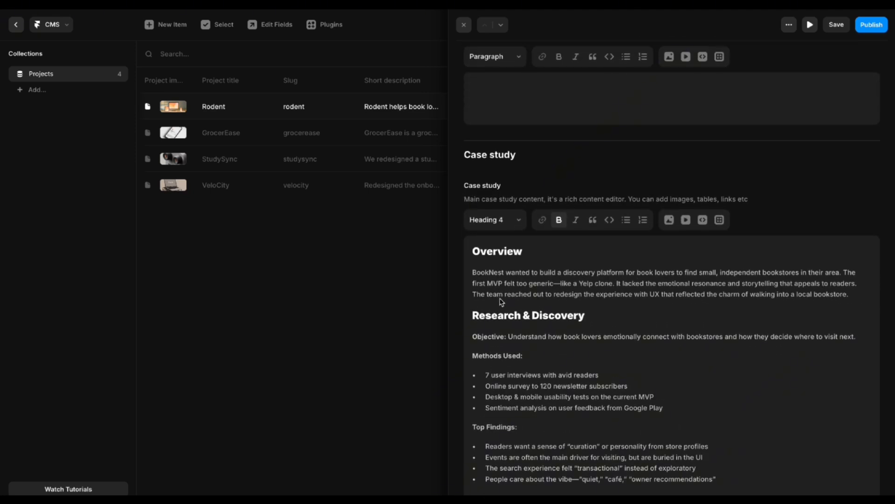
left_click_drag(473, 273, 855, 290)
left_click(864, 299)
key("Return")
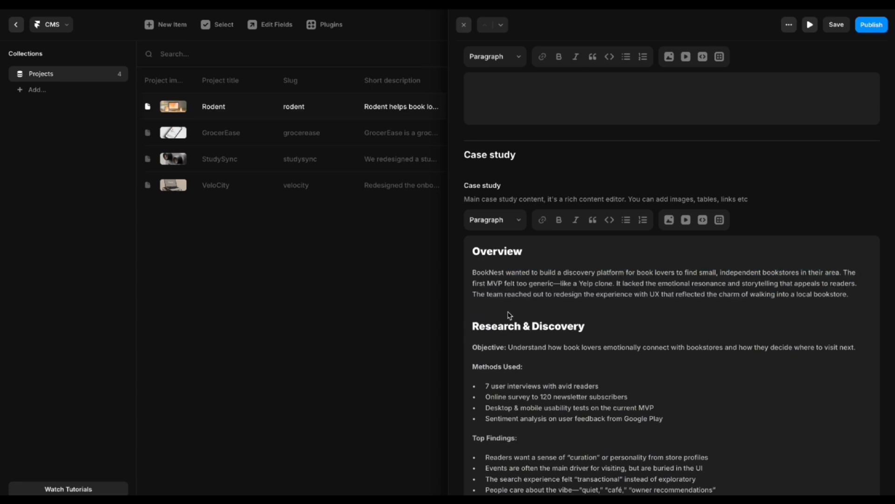
Insert the Touchpoint homepage screenshot PNG from Downloads below the Overview paragraph.
left_click(670, 220)
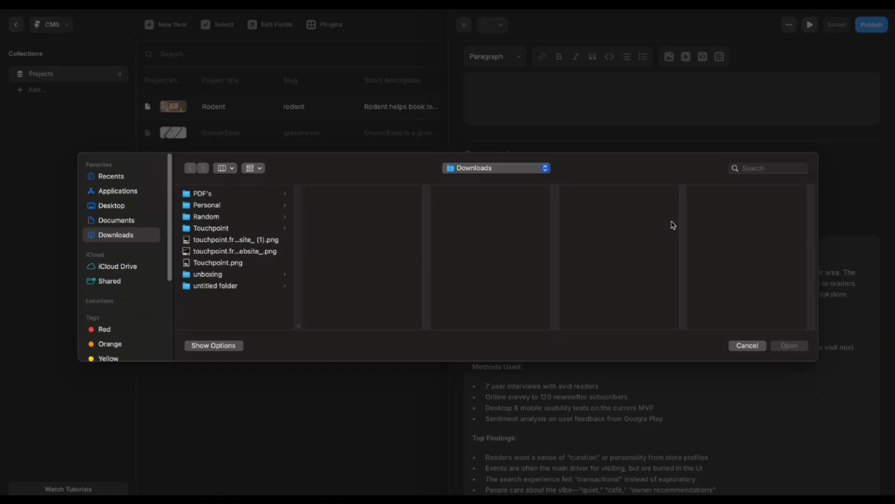
left_click(216, 243)
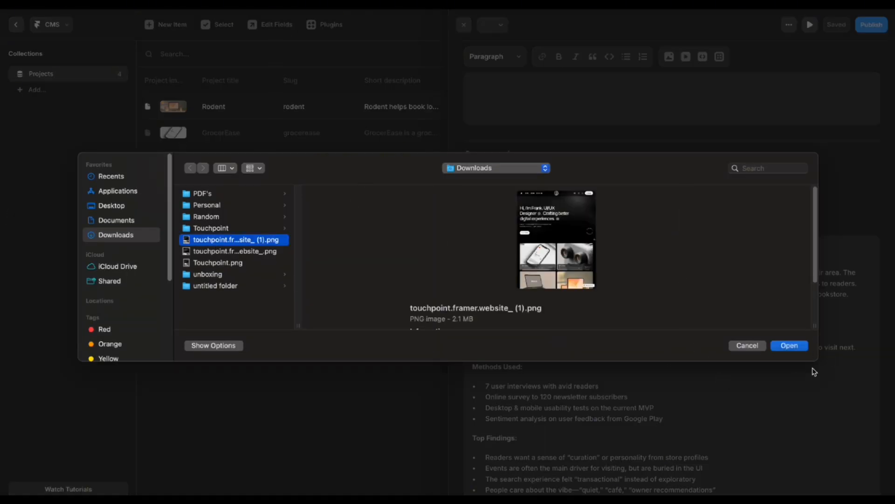
left_click(785, 346)
scroll(694, 380, "down", 8)
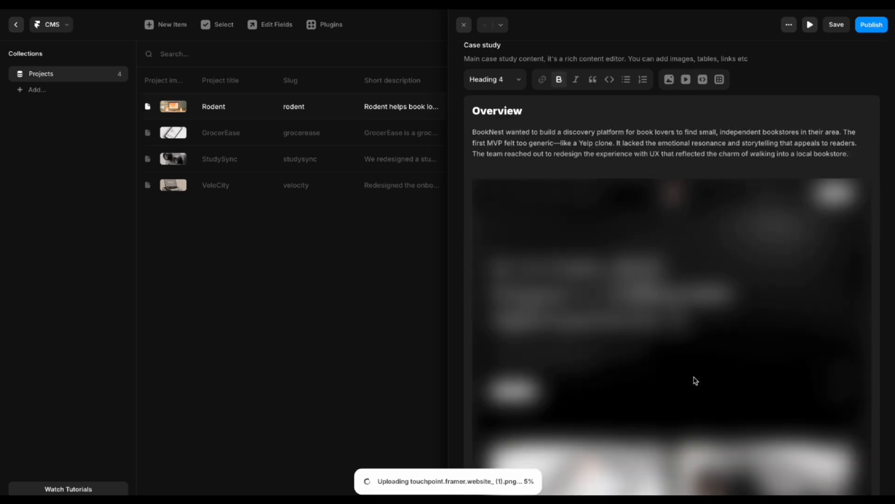
scroll(693, 384, "down", 4)
scroll(571, 222, "up", 8)
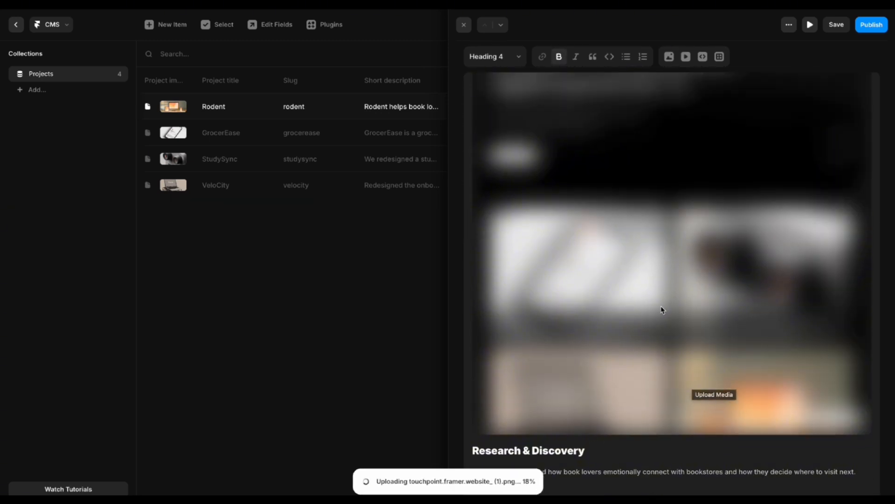
scroll(662, 321, "up", 3)
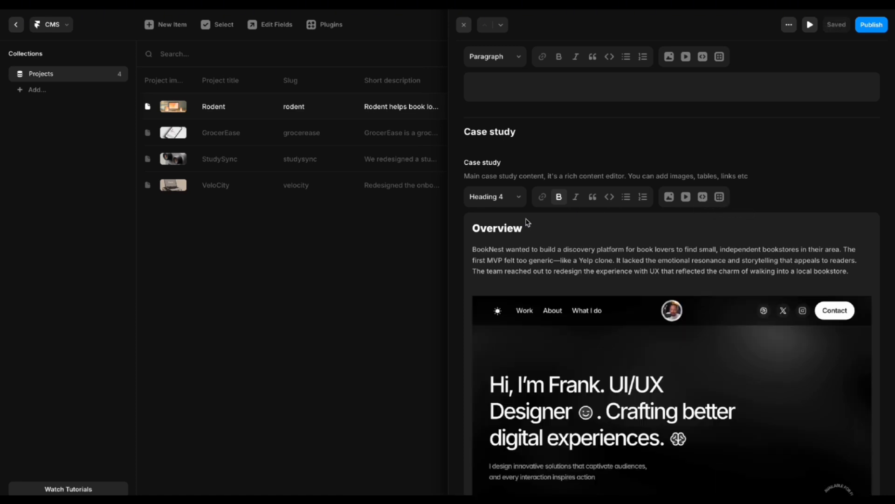
Make the word BookNest bold in the case-study text.
double_click(489, 252)
left_click(559, 197)
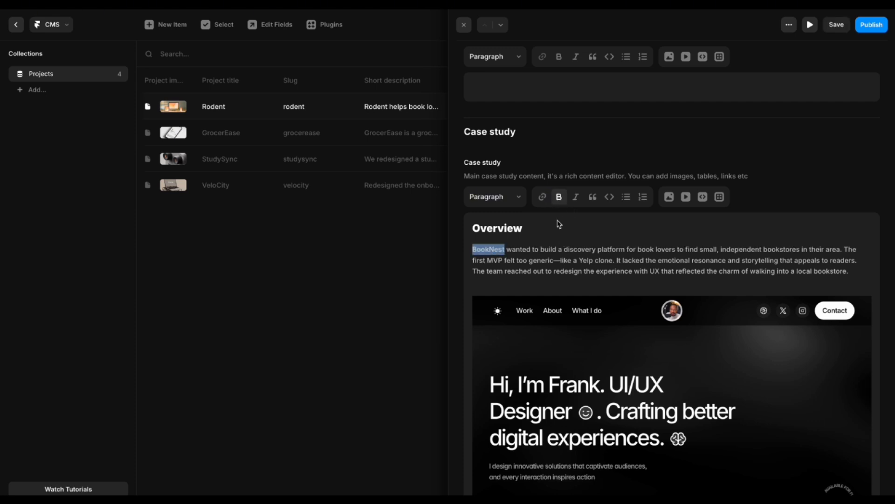
key("Left")
scroll(583, 279, "down", 15)
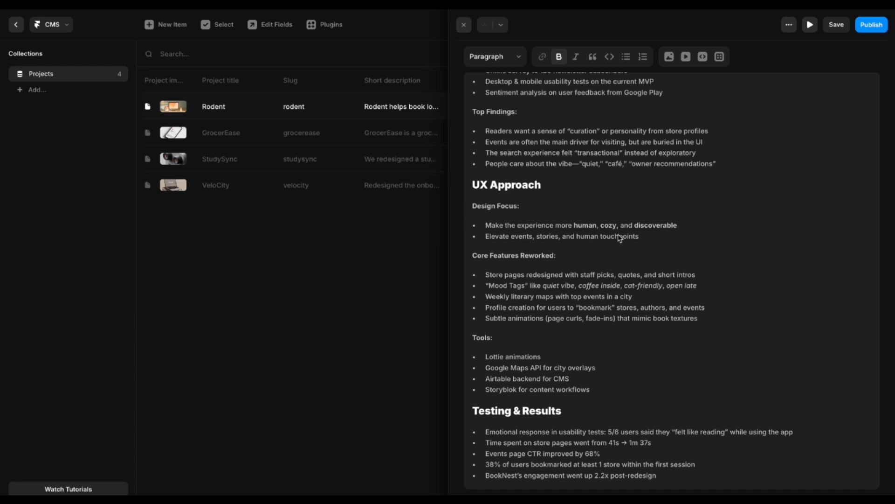
scroll(600, 329, "up", 15)
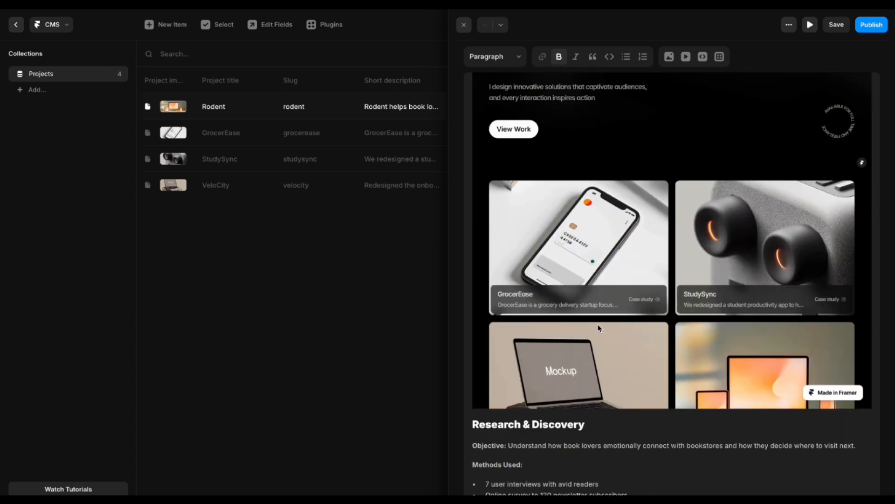
scroll(673, 176, "up", 10)
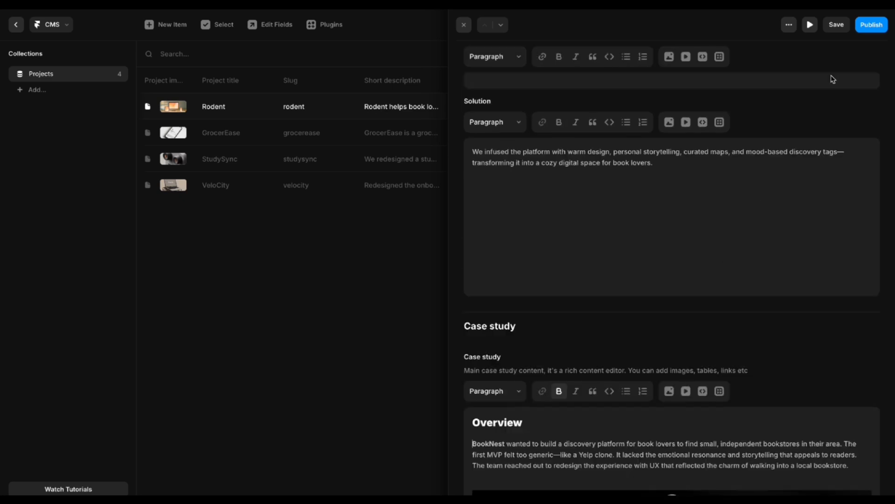
Save the Rodent entry and close it to return to the Projects table.
left_click(837, 25)
scroll(593, 364, "down", 5)
scroll(591, 360, "down", 3)
scroll(611, 184, "up", 2)
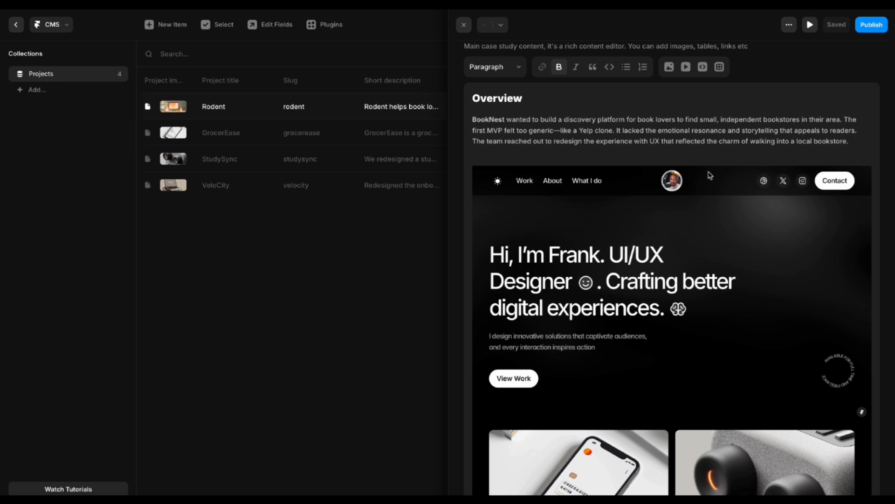
key("Escape")
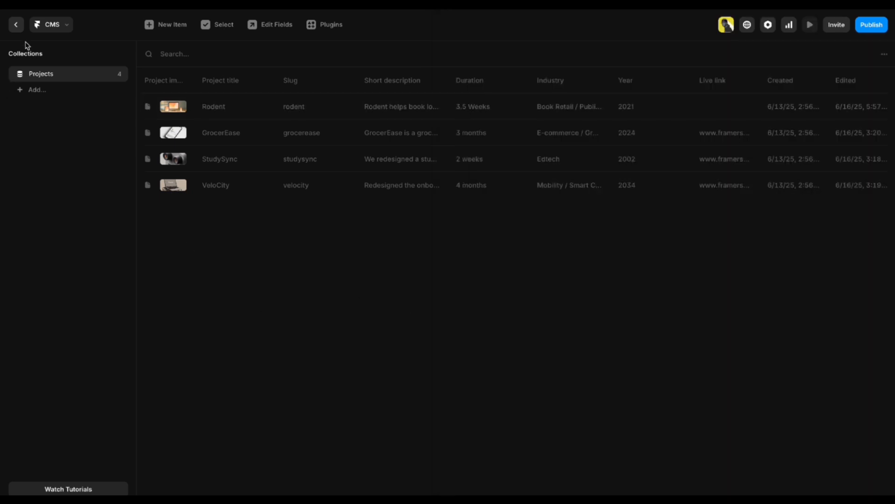
Return from the CMS to the canvas and clear the Rodent project card selection.
left_click(18, 28)
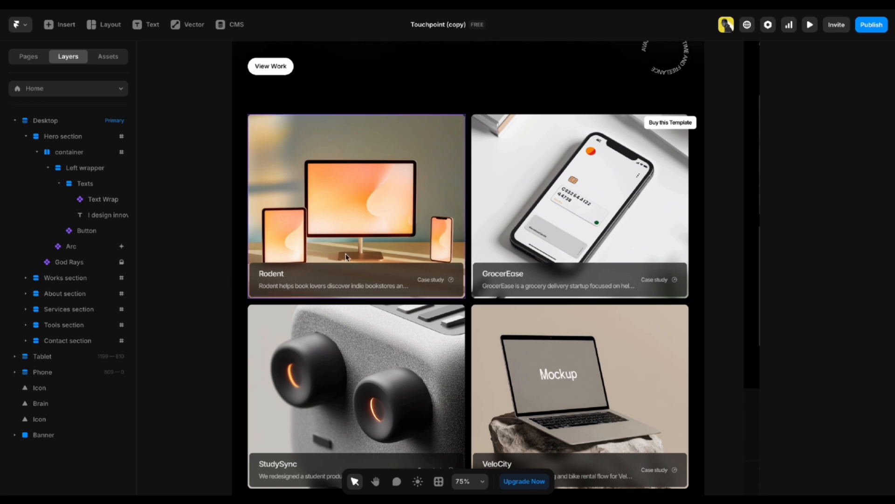
left_click(320, 214)
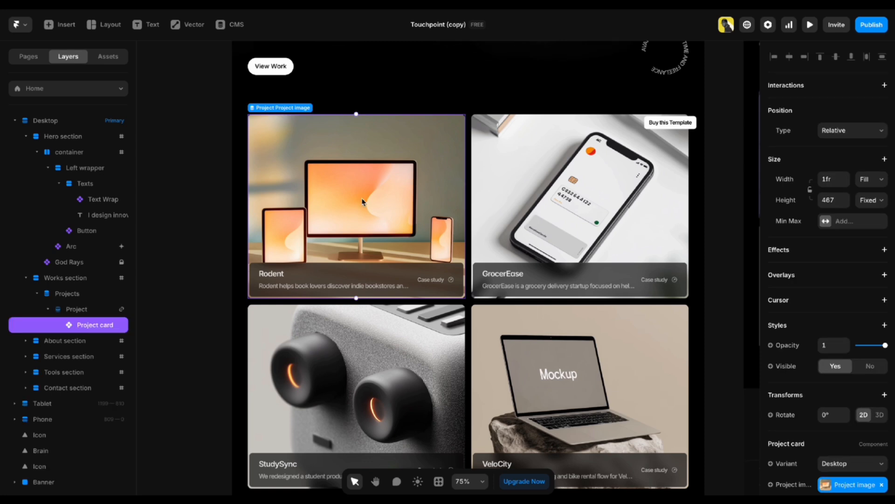
left_click(189, 292)
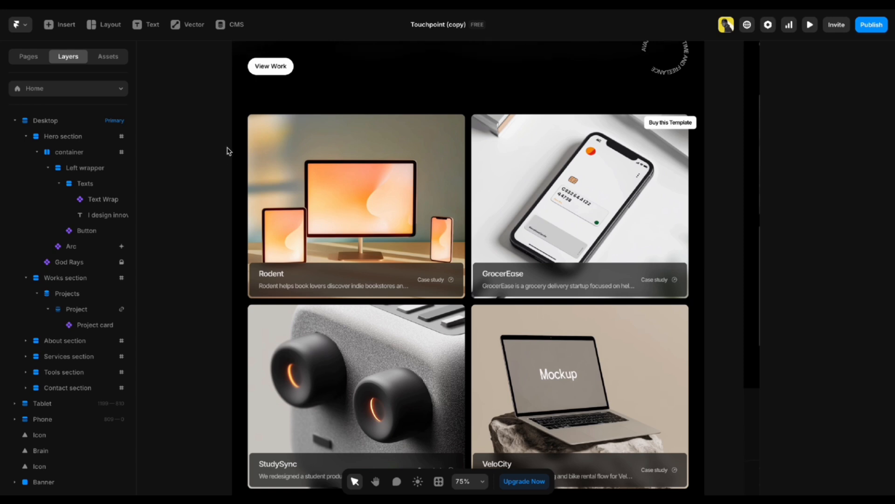
Open the Projects collection page showing GrocerEase and list its other project entries.
left_click(29, 57)
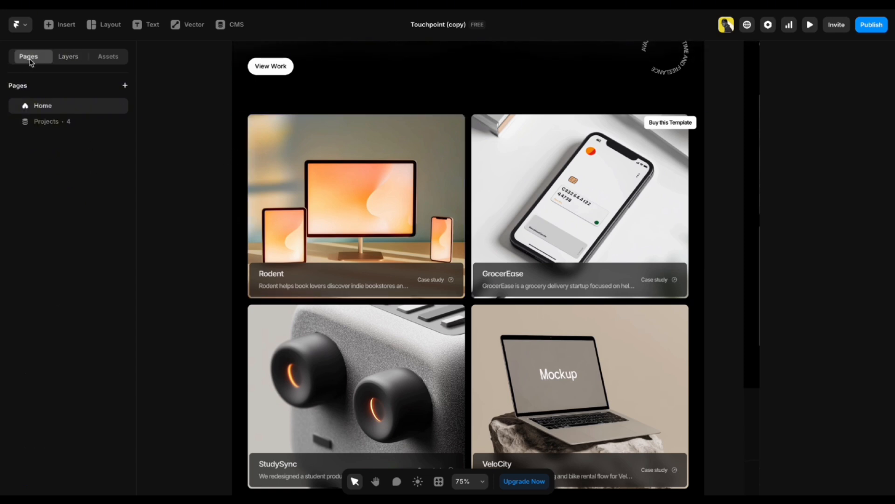
left_click(55, 122)
scroll(243, 224, "down", 3)
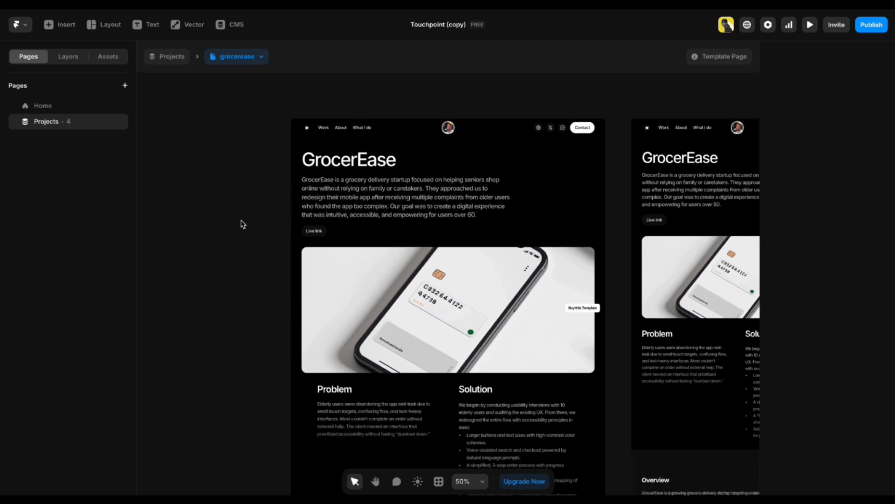
scroll(242, 223, "up", 1)
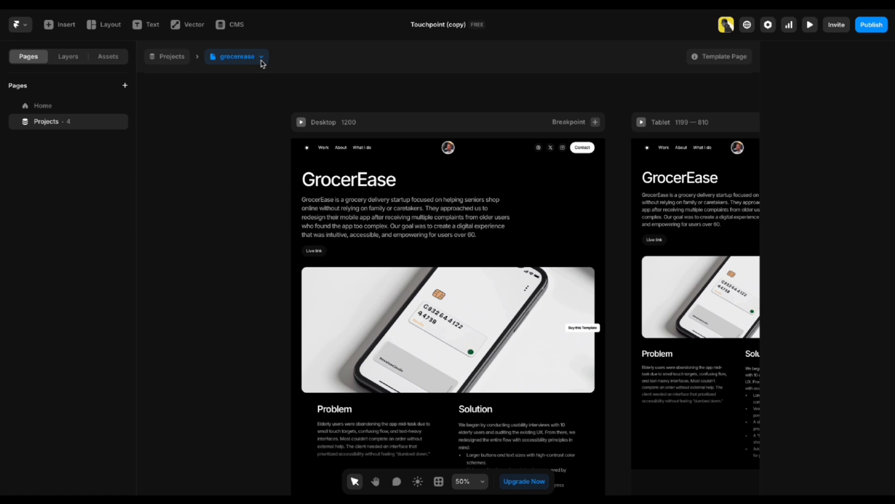
left_click(265, 61)
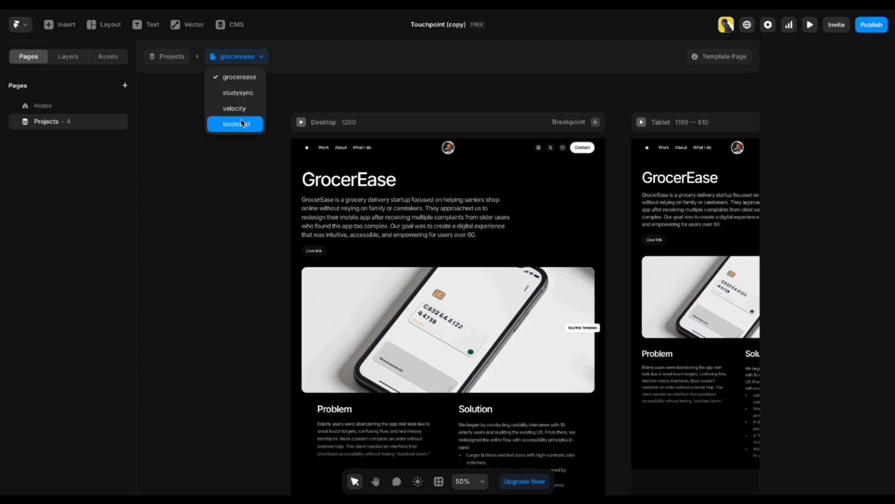
Switch the Projects template preview to the booknest entry.
left_click(242, 123)
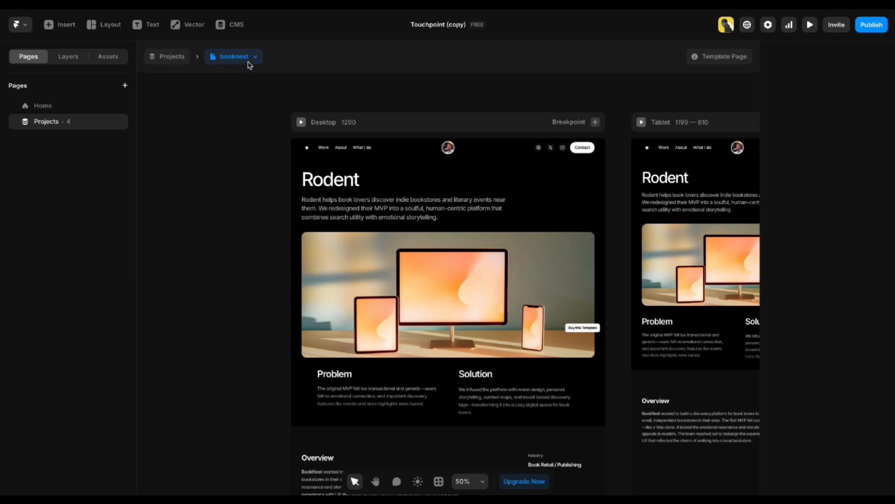
scroll(237, 174, "down", 2)
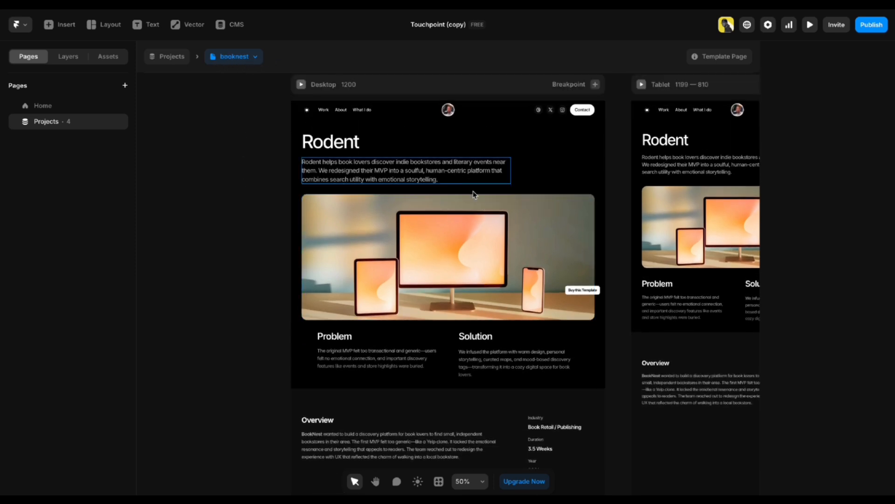
scroll(488, 190, "up", 2)
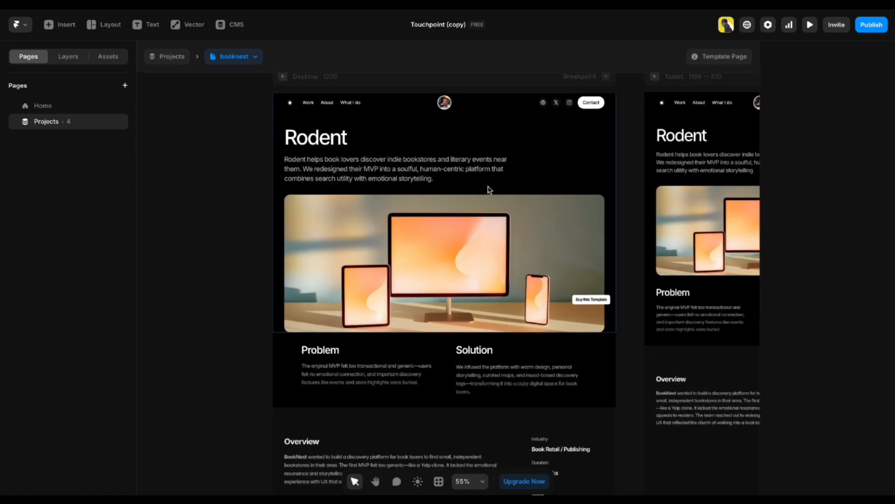
scroll(488, 190, "up", 3)
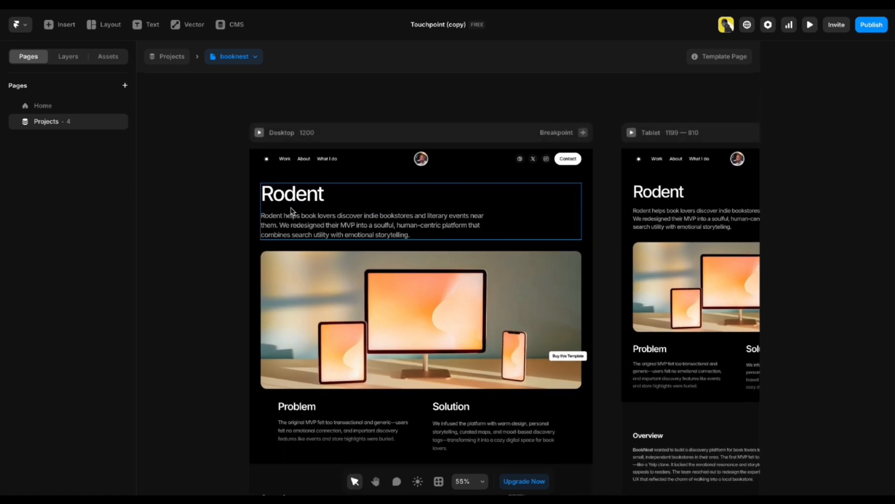
Scroll to the Overview showing BookNest, Book Retail / Publishing, 3.5 Weeks, 2021.
scroll(415, 282, "down", 6)
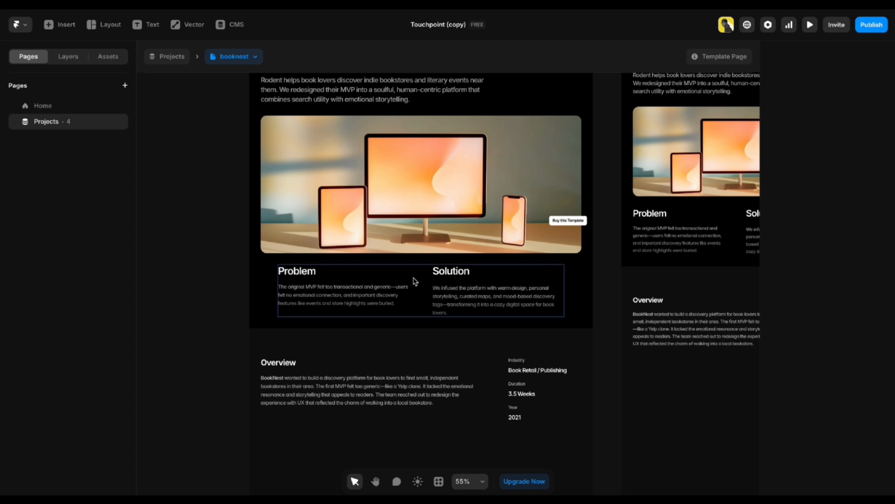
scroll(415, 281, "down", 10)
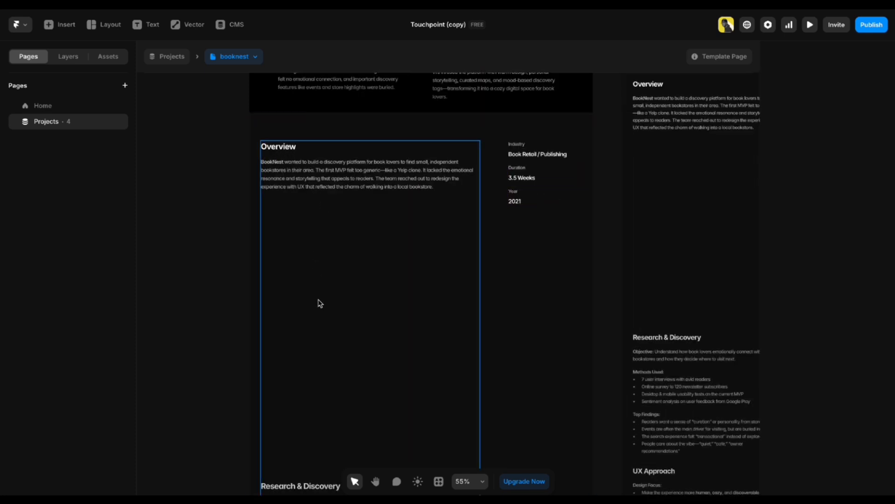
scroll(287, 148, "up", 5)
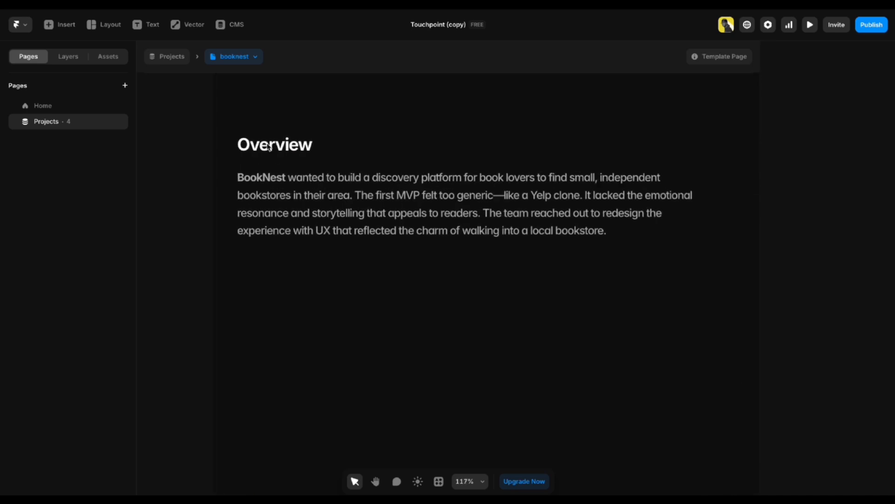
scroll(269, 148, "up", 6)
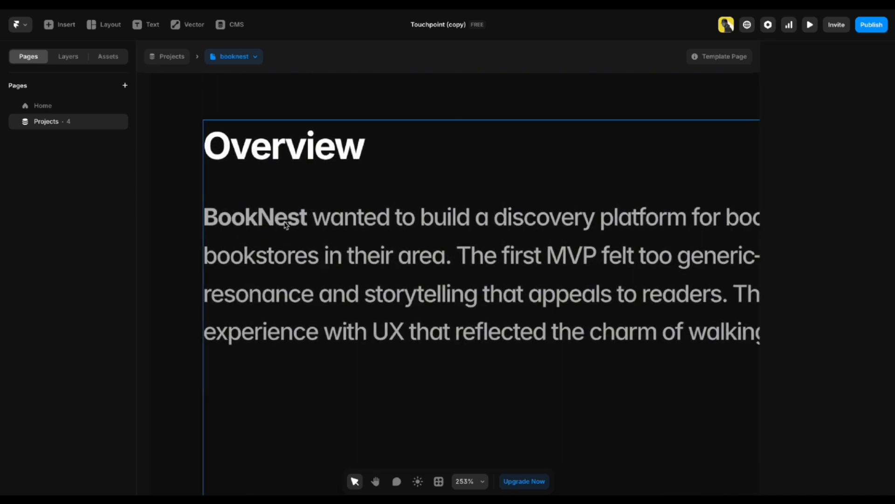
scroll(298, 248, "down", 5)
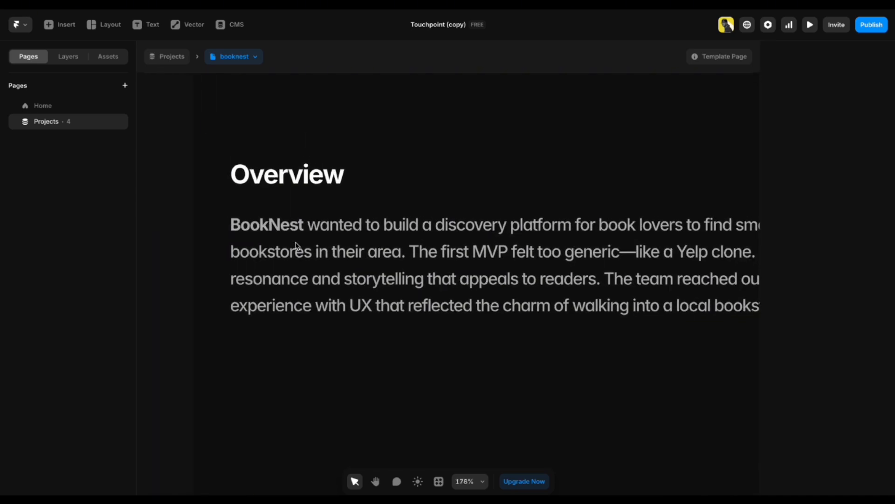
scroll(297, 248, "down", 3)
scroll(392, 282, "down", 3)
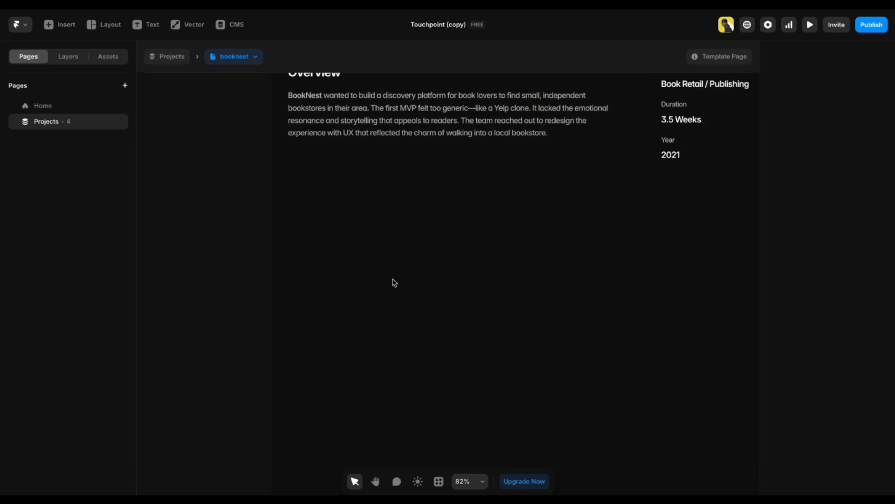
scroll(394, 282, "down", 3)
scroll(395, 283, "up", 1)
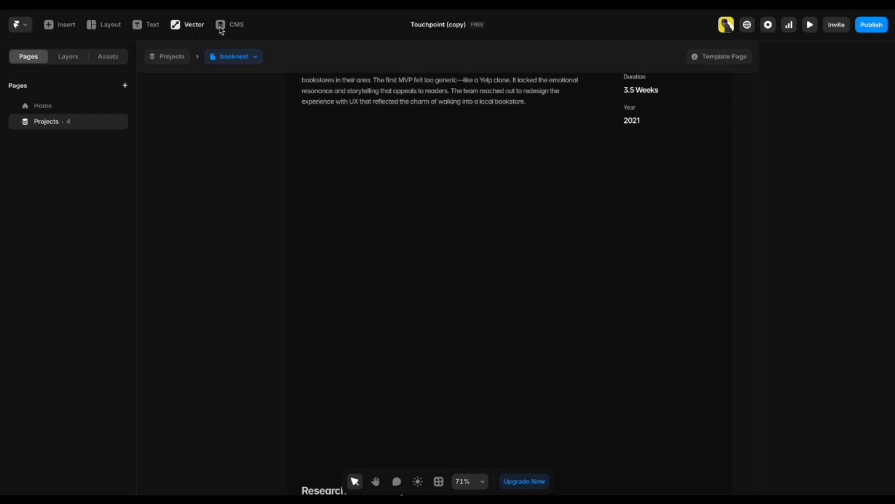
Open the Rodent entry of the Projects collection in the CMS for editing.
left_click(235, 27)
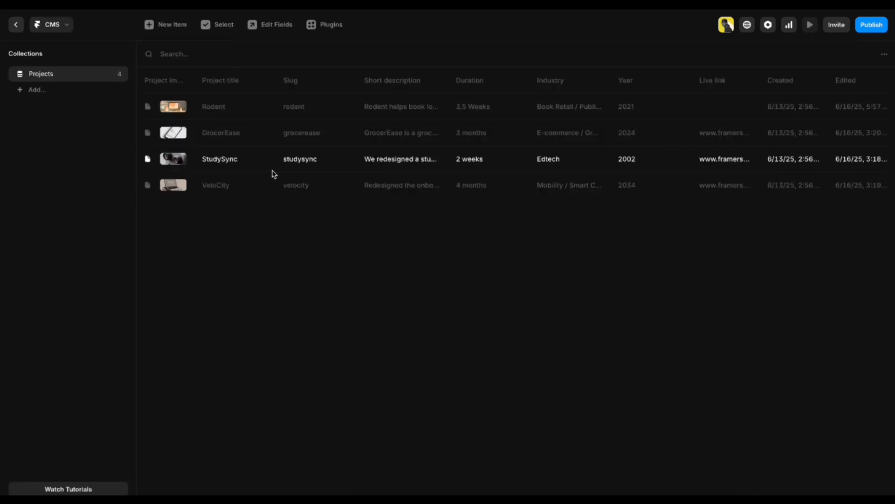
left_click(274, 107)
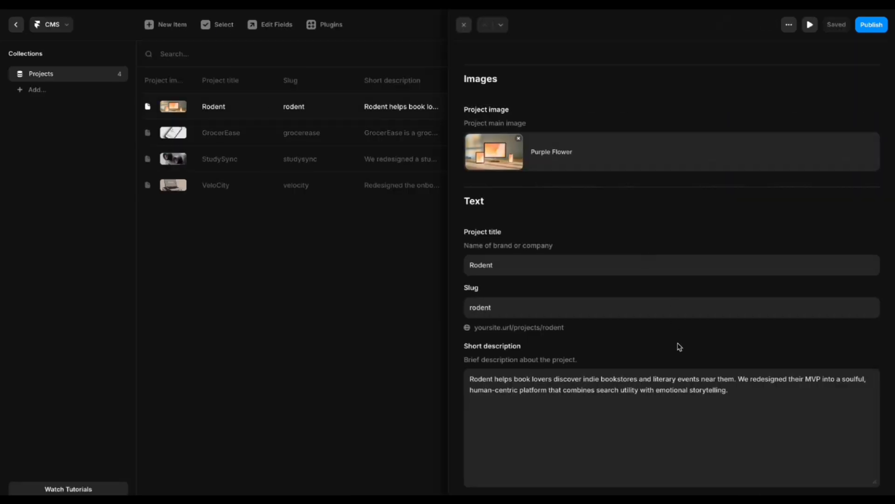
scroll(671, 373, "down", 15)
scroll(655, 377, "down", 5)
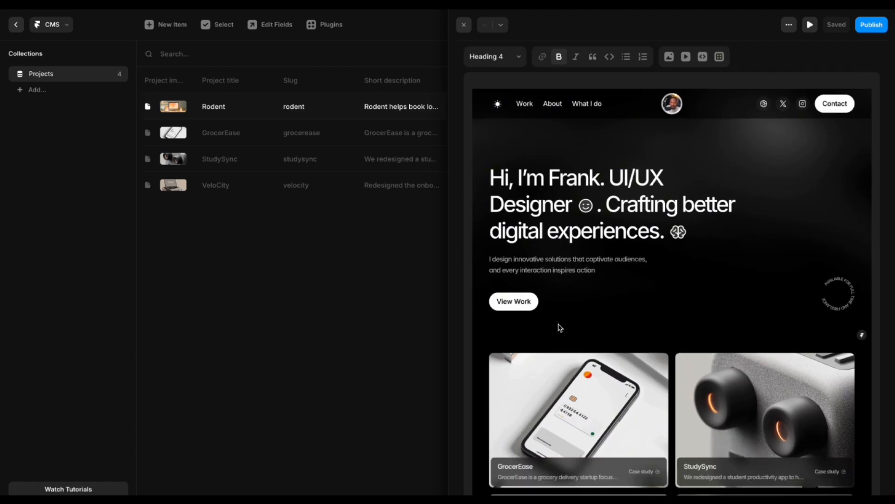
scroll(702, 349, "up", 2)
Swap the case-study screenshot for a blue Unsplash photo of a person in light.
left_click(666, 350)
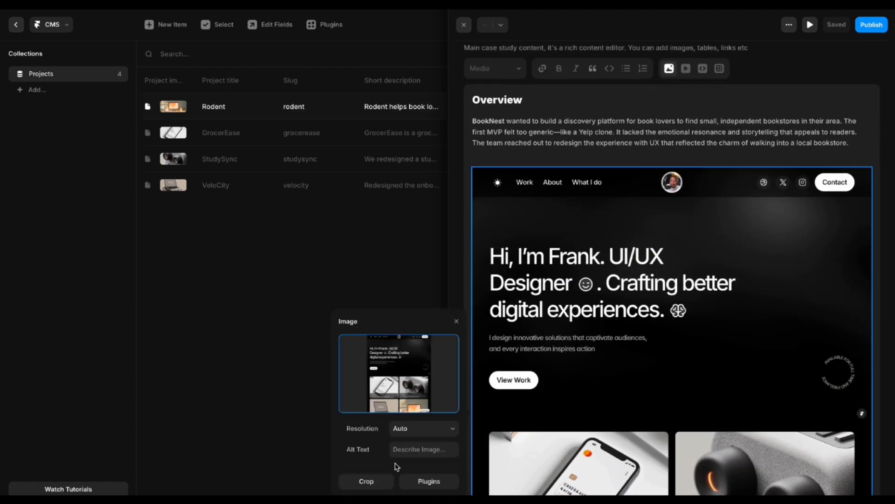
left_click(419, 481)
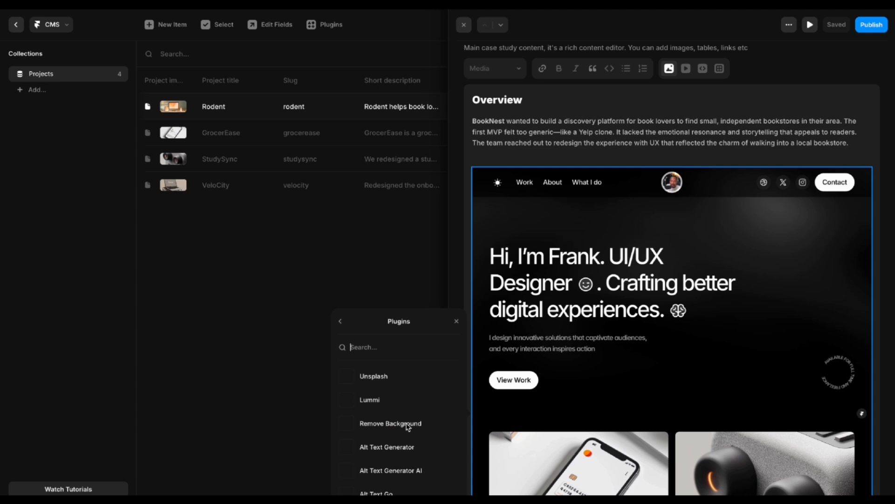
left_click(375, 381)
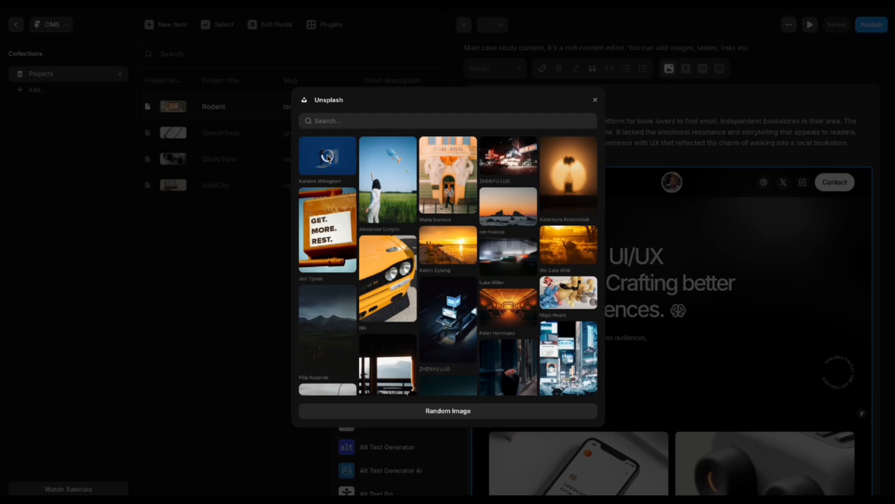
left_click(328, 158)
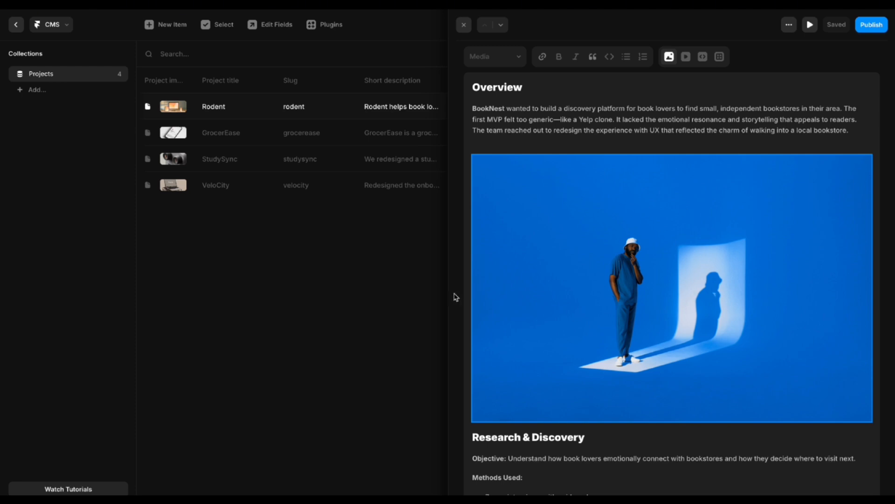
left_click(462, 25)
left_click(15, 24)
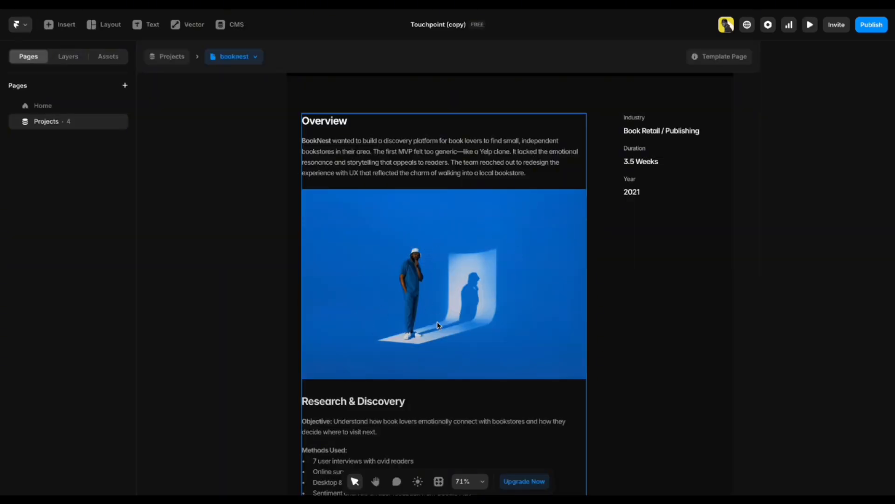
scroll(437, 325, "down", 4)
scroll(240, 296, "up", 2)
scroll(242, 297, "down", 4)
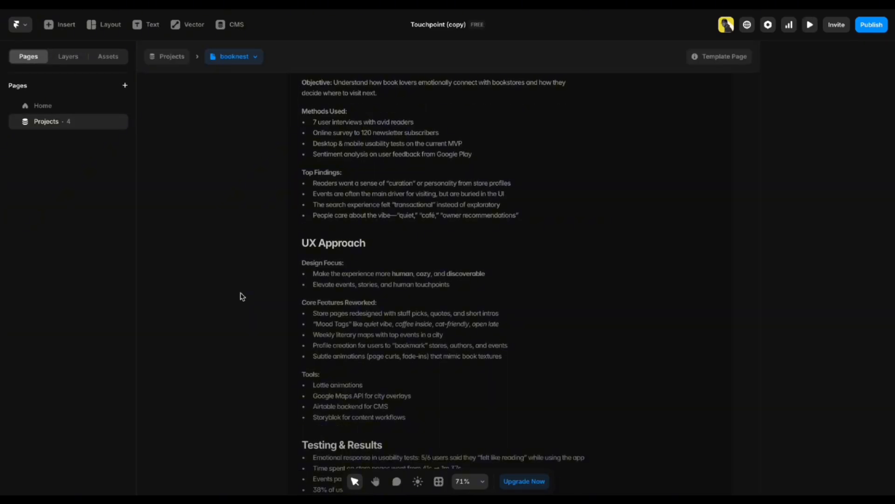
scroll(241, 296, "down", 5)
scroll(244, 320, "up", 7)
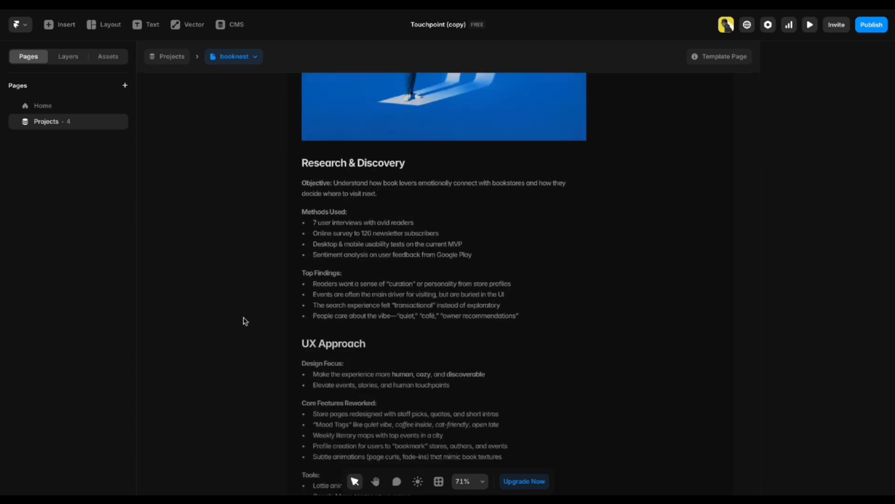
scroll(490, 245, "up", 5)
scroll(320, 232, "up", 2)
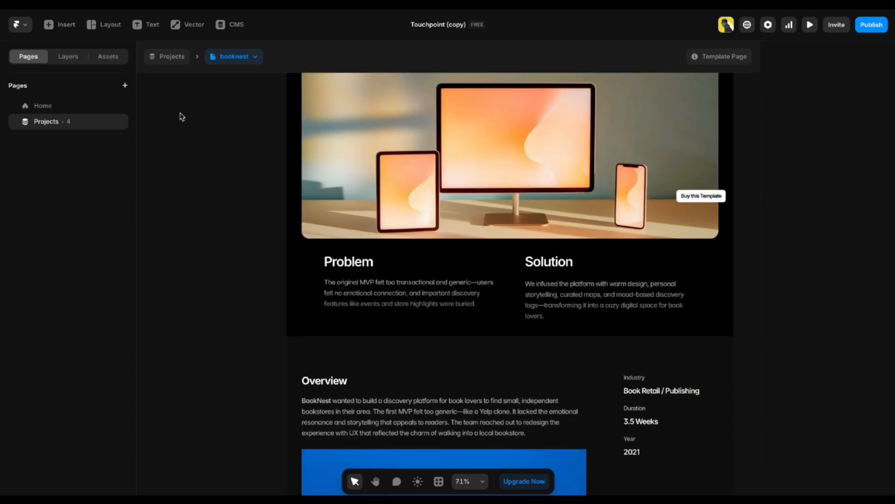
left_click(236, 27)
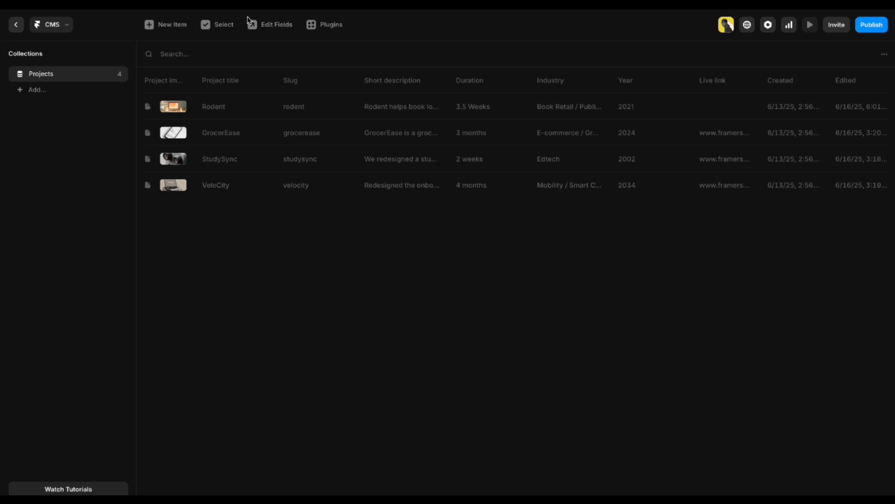
left_click(164, 29)
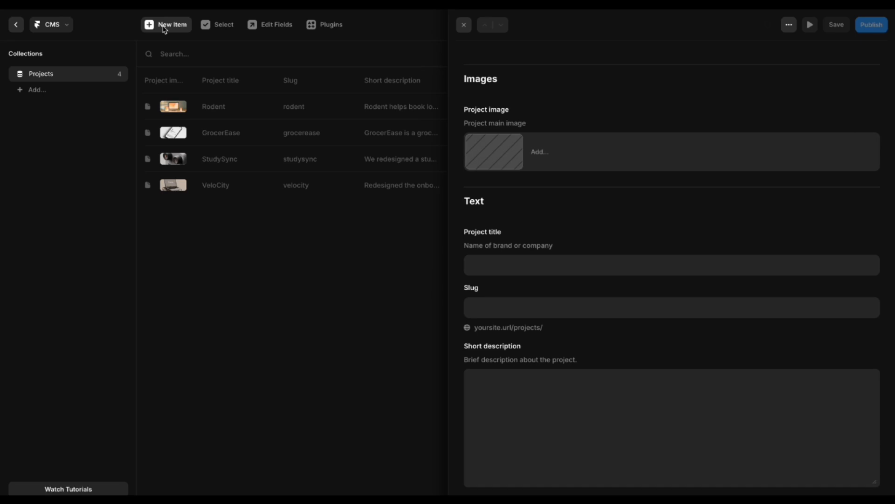
scroll(592, 290, "down", 12)
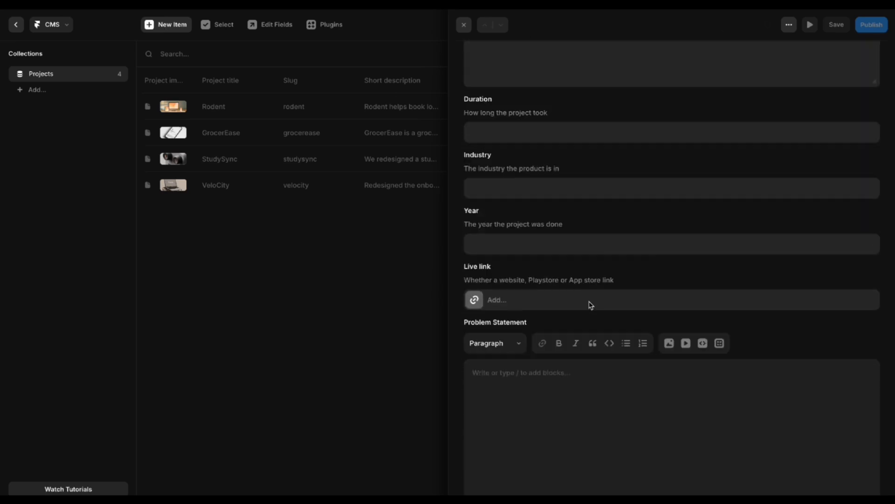
scroll(587, 322, "up", 12)
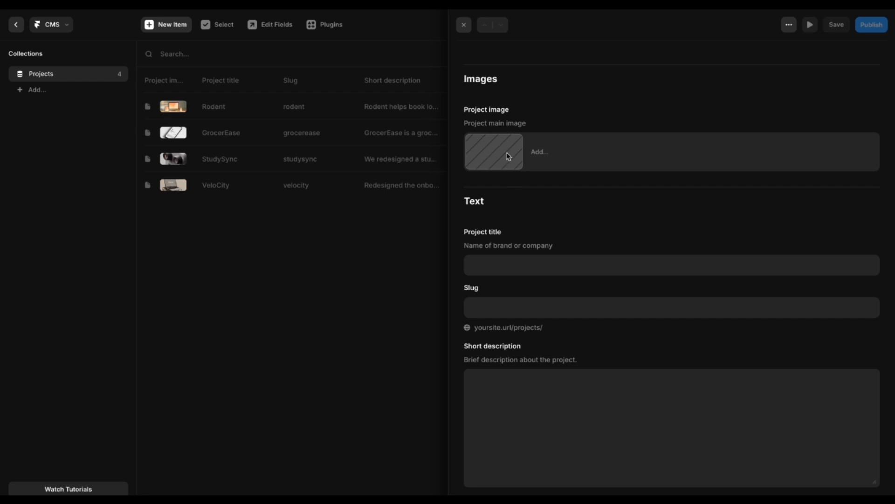
left_click(500, 273)
scroll(500, 268, "down", 3)
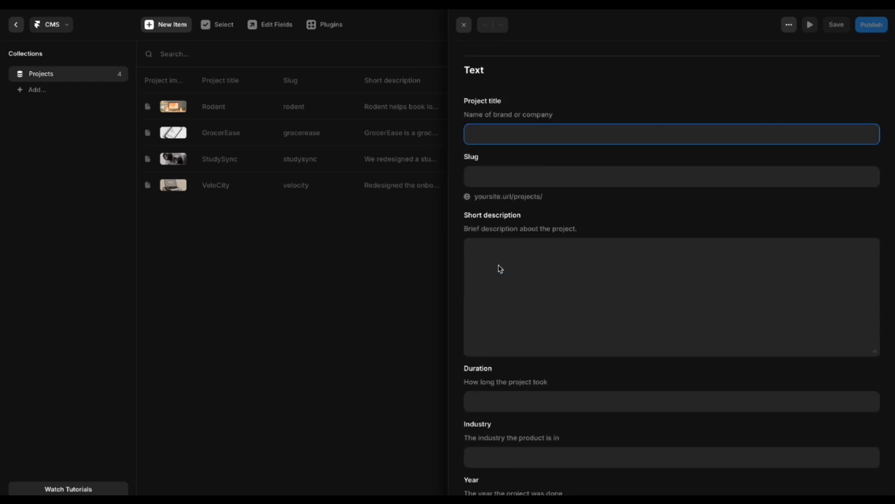
left_click(492, 183)
scroll(496, 201, "down", 2)
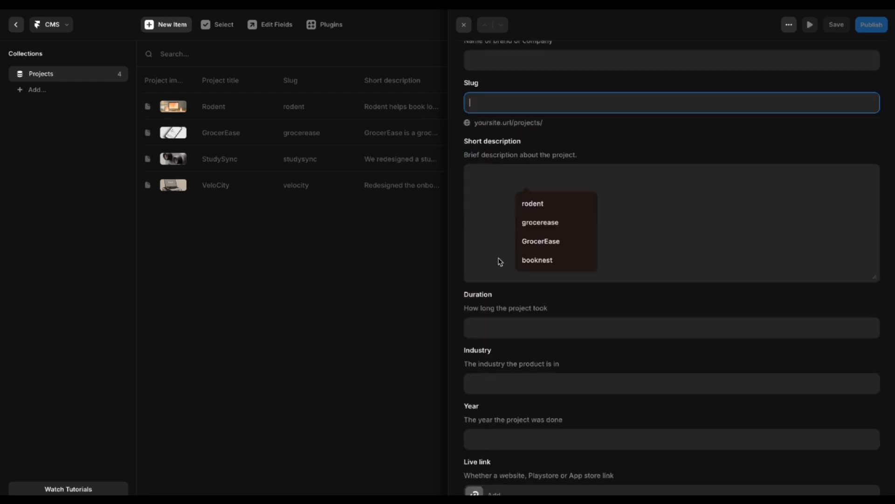
left_click(485, 197)
scroll(488, 205, "down", 3)
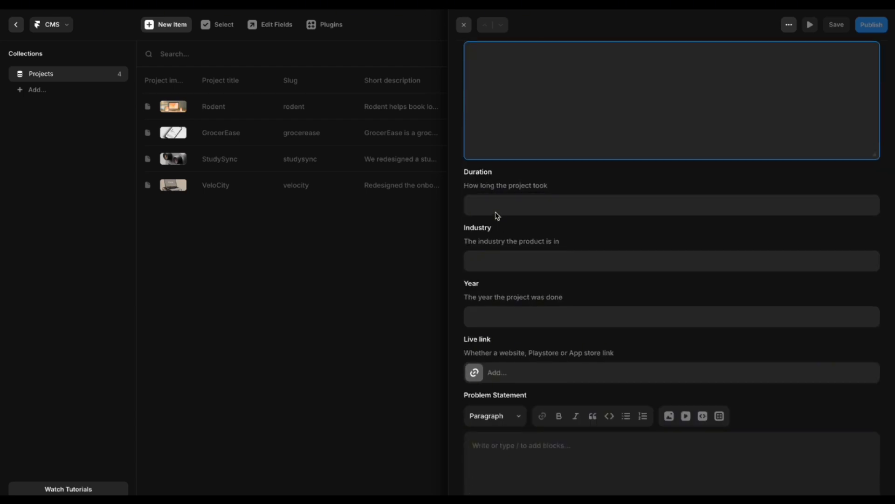
left_click(495, 213)
left_click(505, 269)
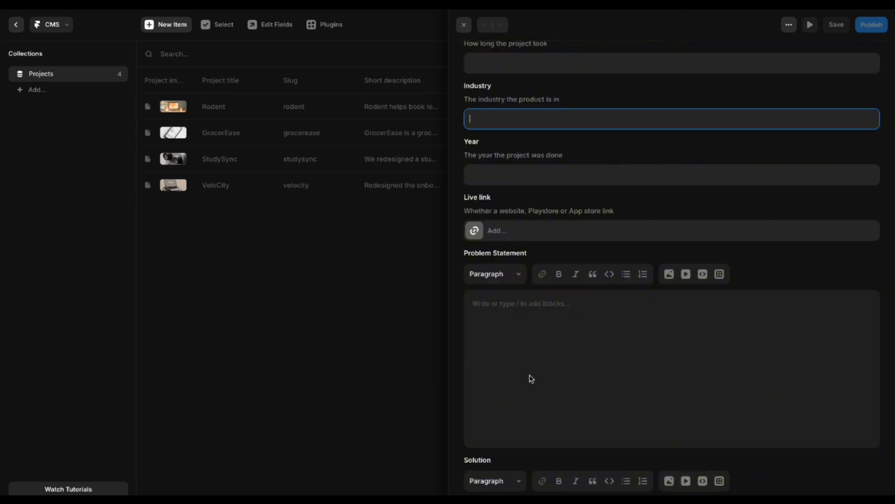
scroll(532, 382, "down", 3)
left_click(480, 329)
scroll(500, 376, "down", 4)
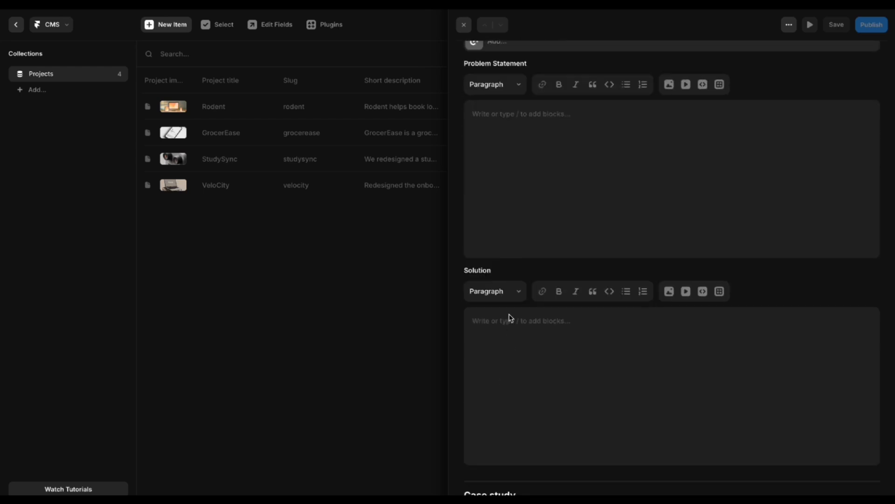
left_click(509, 364)
scroll(508, 365, "down", 4)
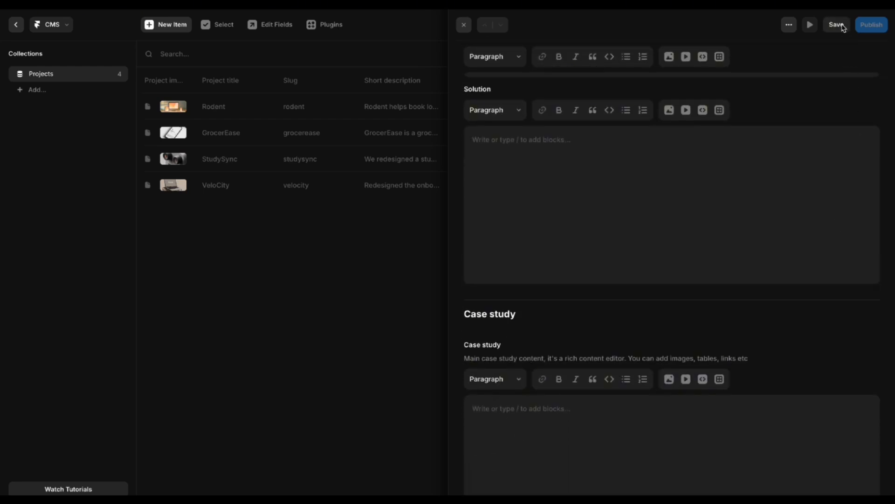
key("Tab")
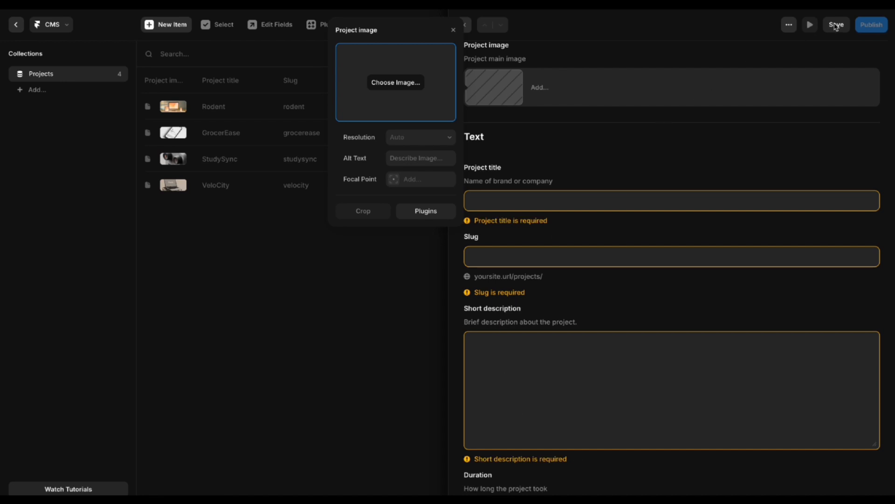
left_click(504, 253)
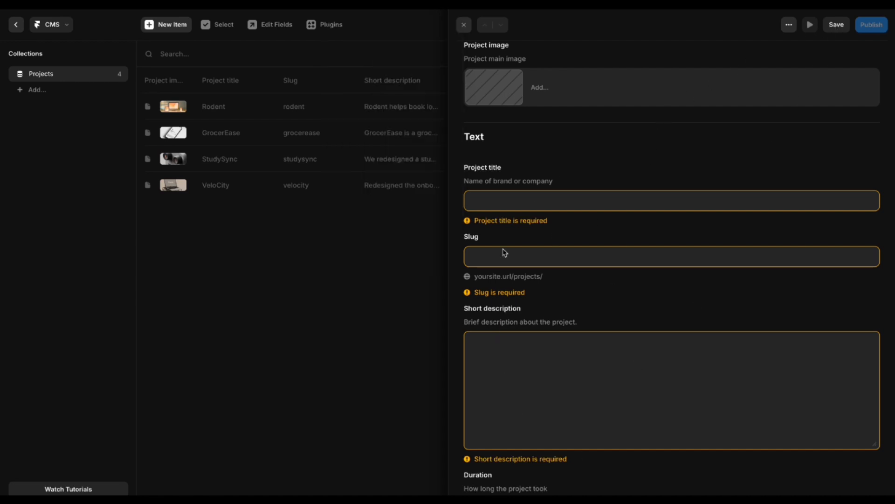
scroll(499, 395, "down", 5)
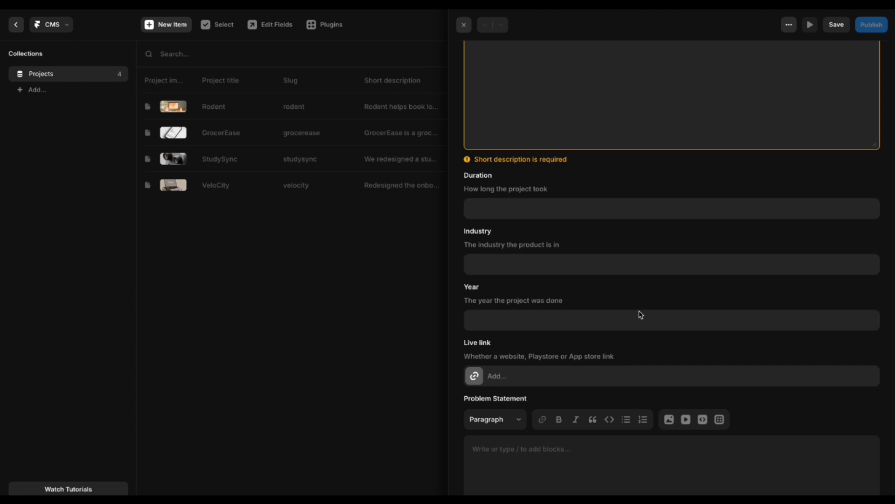
key("Escape")
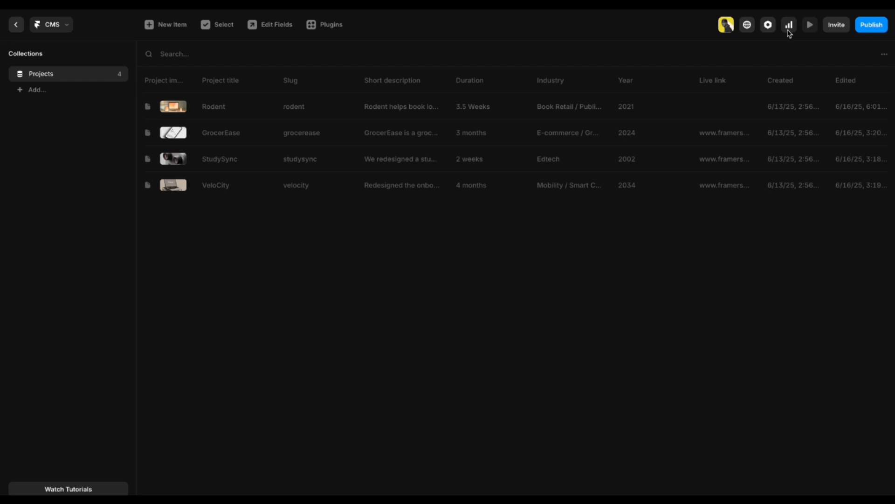
Return to the Home page and scroll to the 'Helping happy people to launch faster' section.
left_click(17, 24)
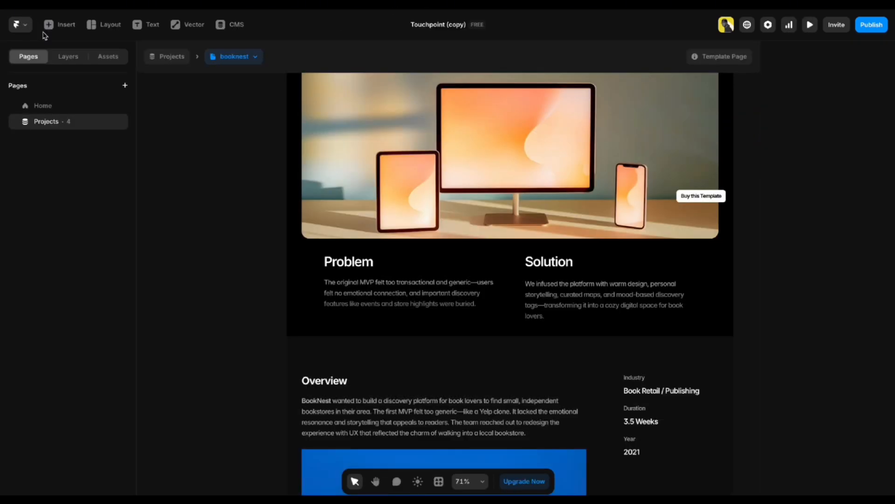
scroll(201, 200, "up", 5)
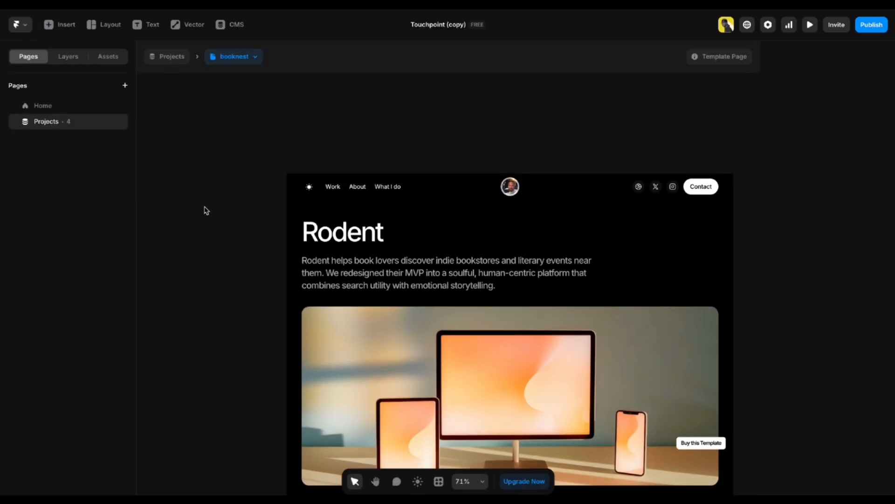
left_click(47, 106)
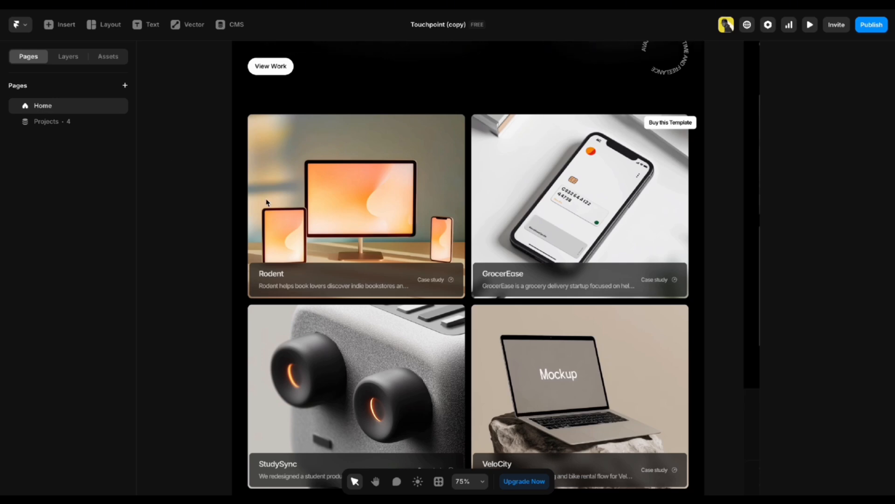
scroll(265, 203, "down", 5)
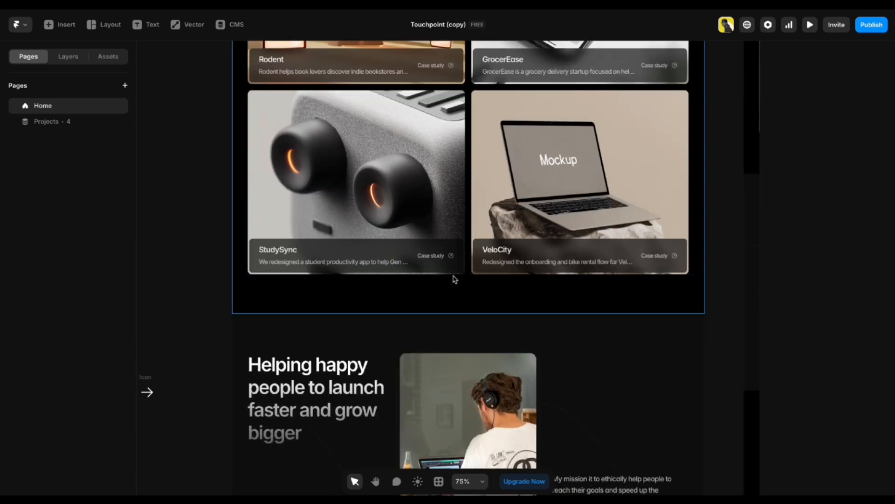
scroll(166, 292, "up", 5)
scroll(166, 292, "down", 9)
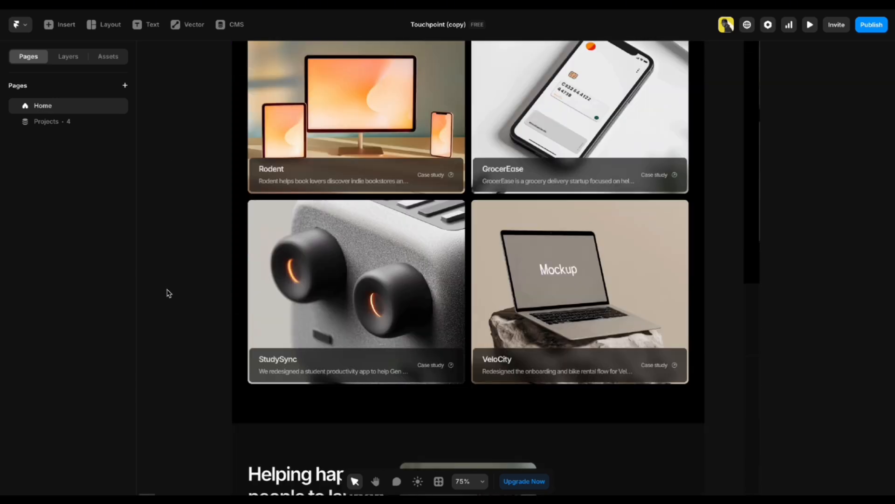
scroll(166, 292, "down", 3)
scroll(166, 292, "up", 3)
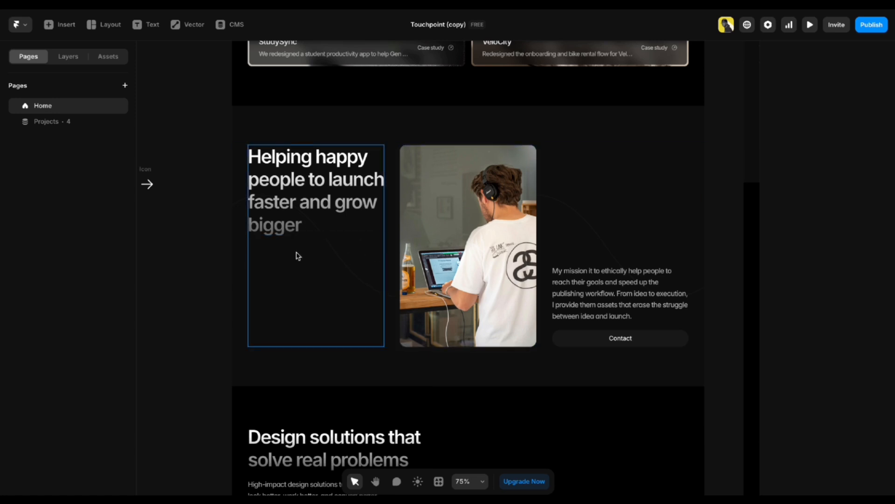
left_click(285, 187)
double_click(285, 187)
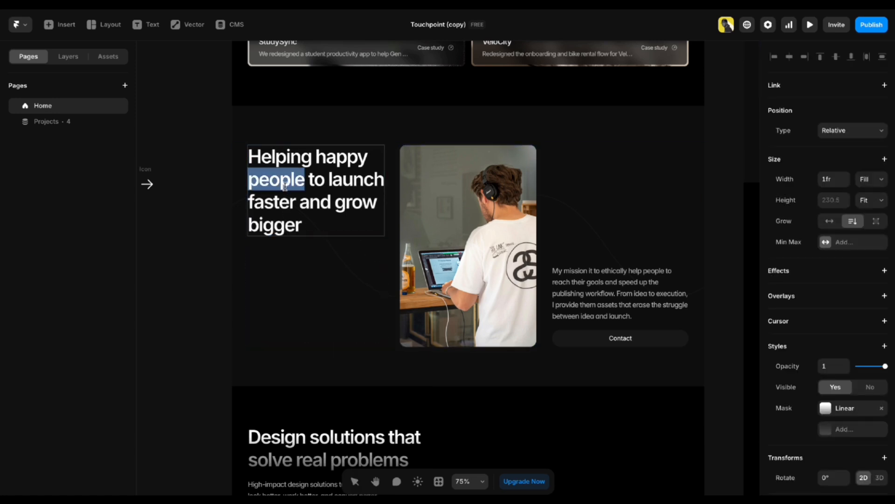
key("ctrl+a")
key("Escape")
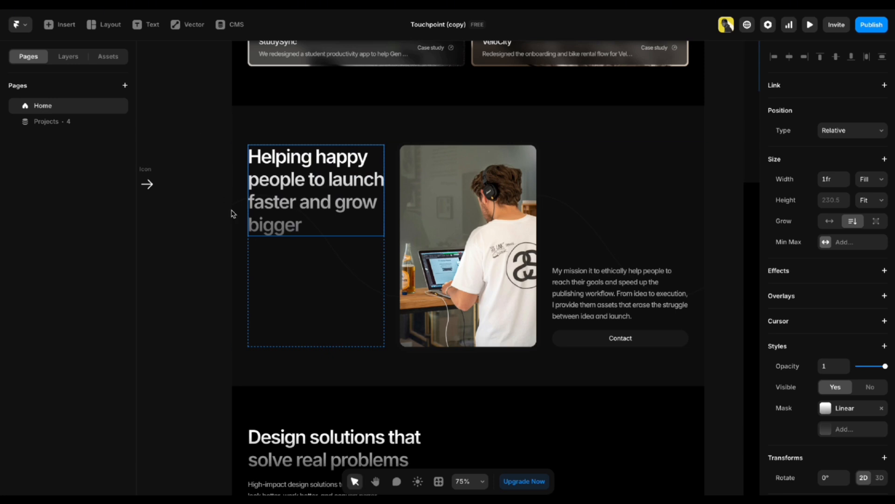
left_click(598, 305)
double_click(598, 305)
key("ctrl+a")
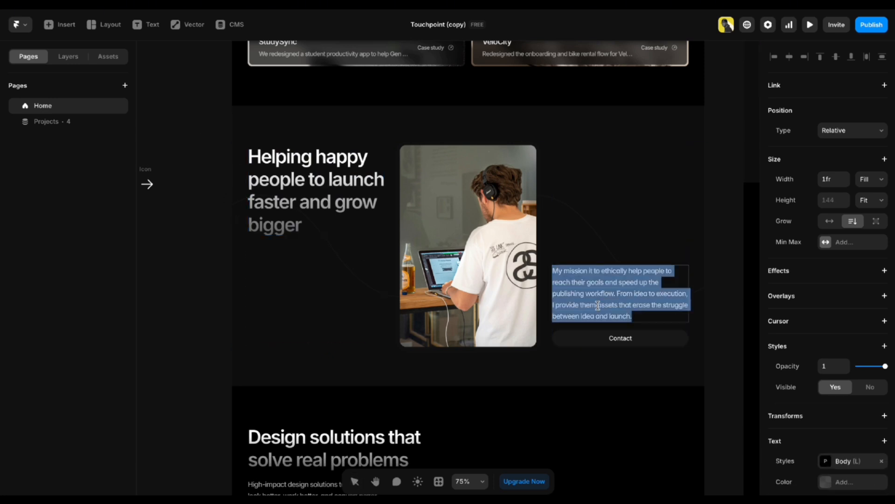
key("Escape")
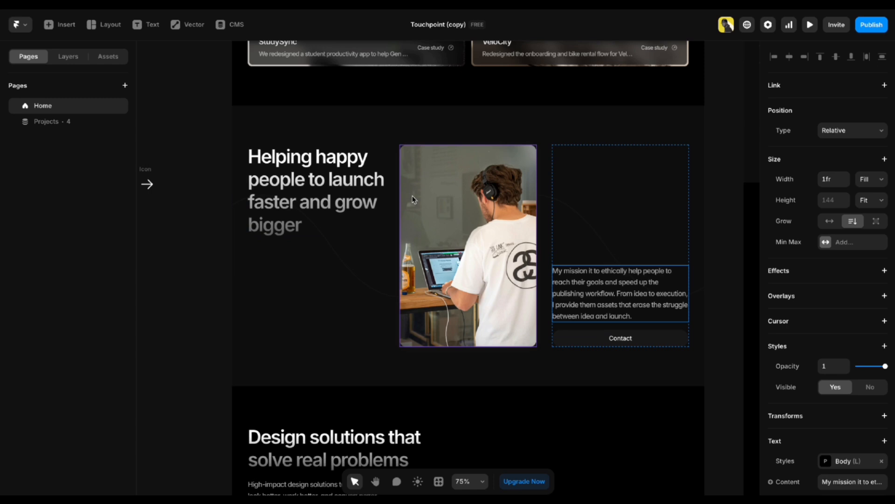
left_click(467, 189)
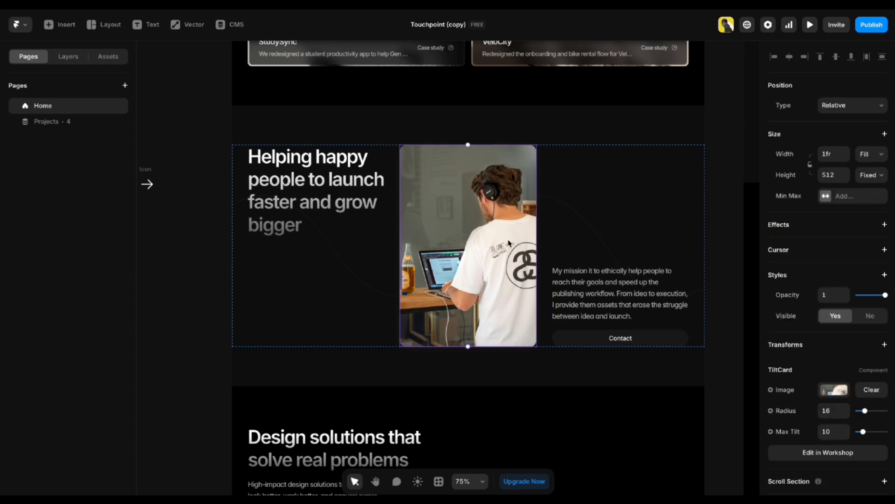
scroll(846, 308, "down", 1)
left_click(836, 374)
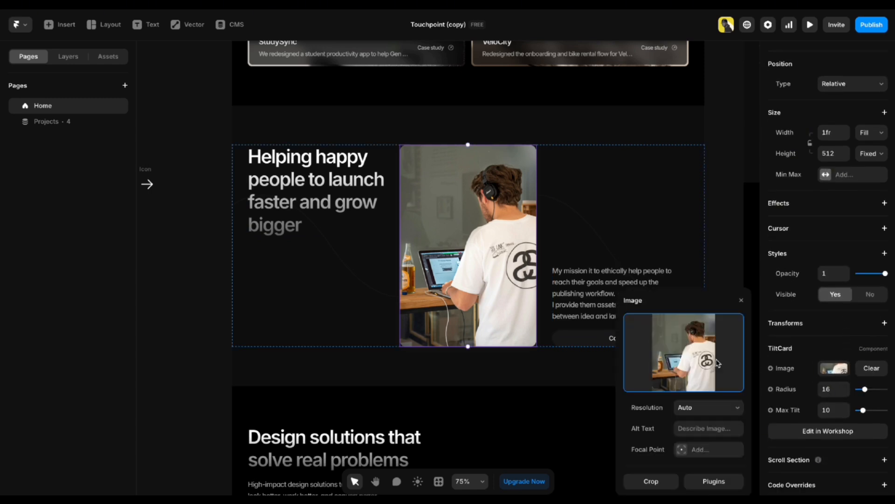
left_click(179, 225)
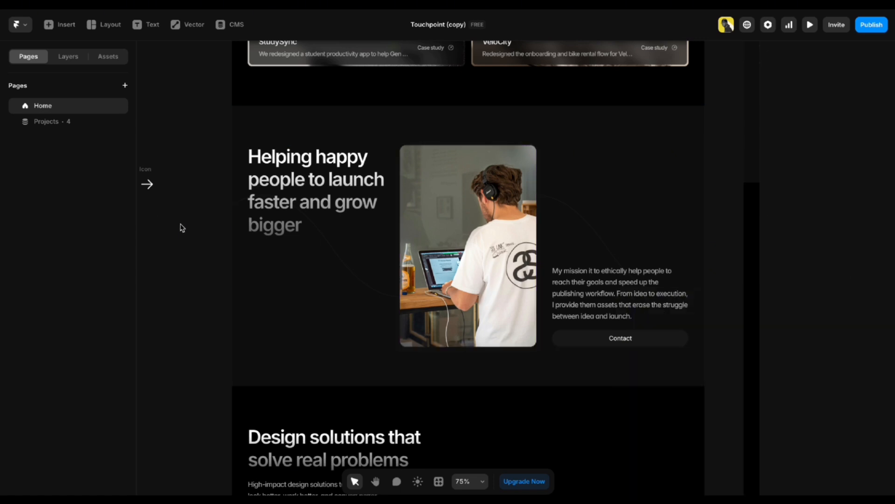
scroll(292, 245, "down", 6)
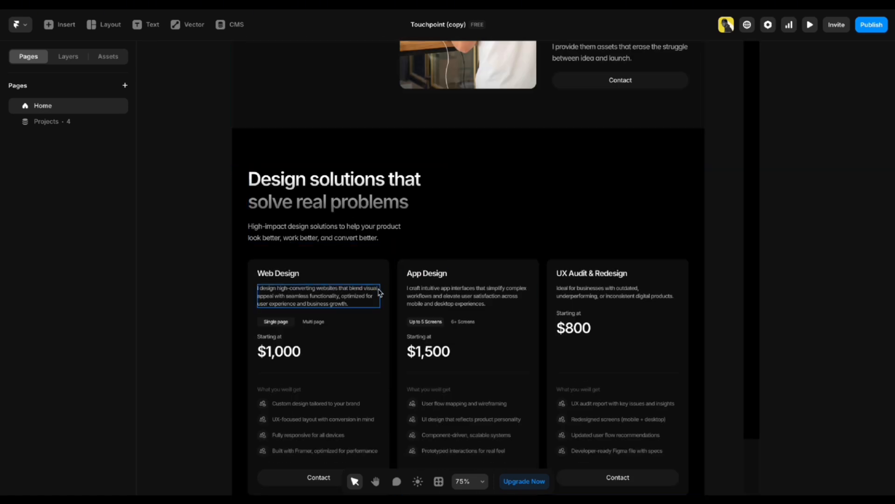
scroll(380, 293, "down", 1)
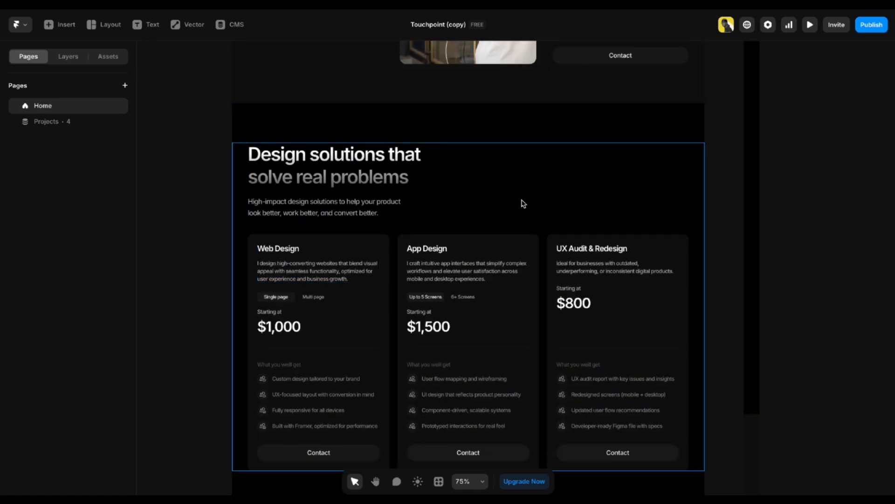
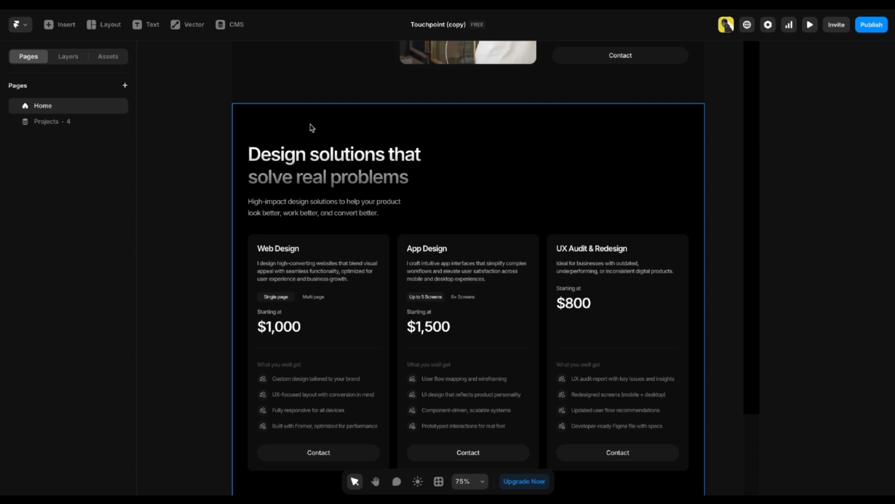
Inspect the pricing section's heading and subtitle, then frame the pricing cards.
double_click(337, 186)
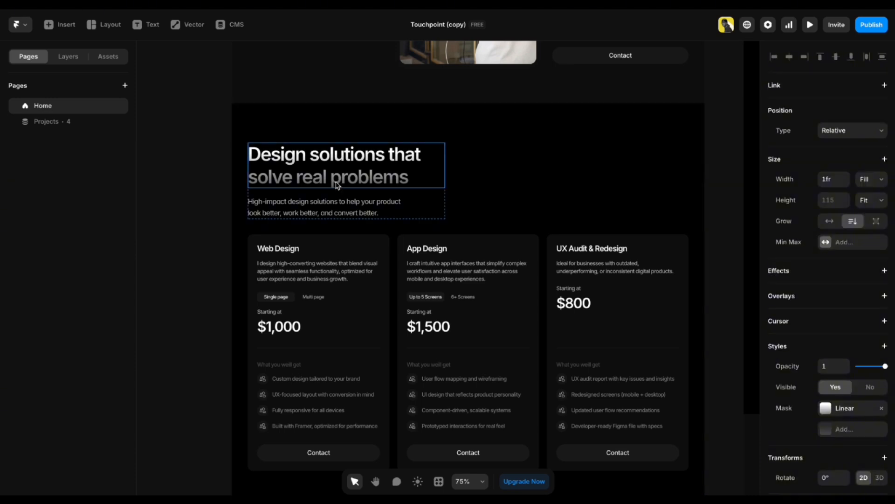
left_click(334, 206)
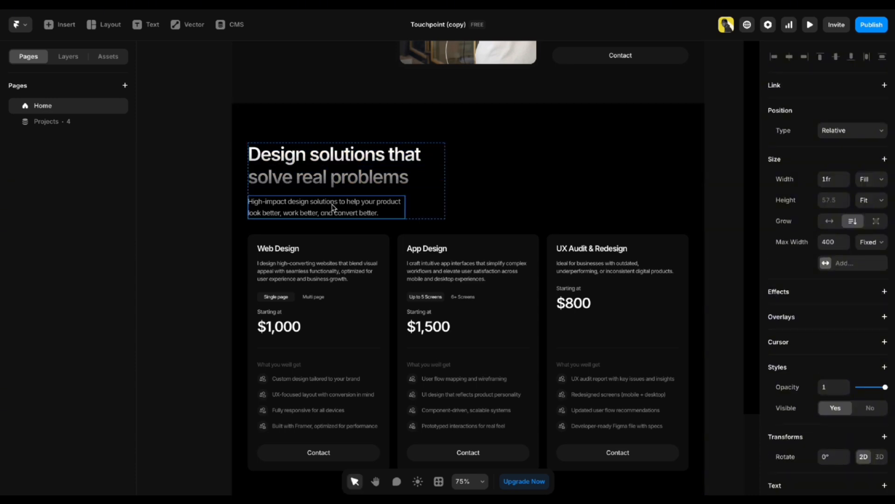
left_click(185, 235)
scroll(185, 235, "down", 3)
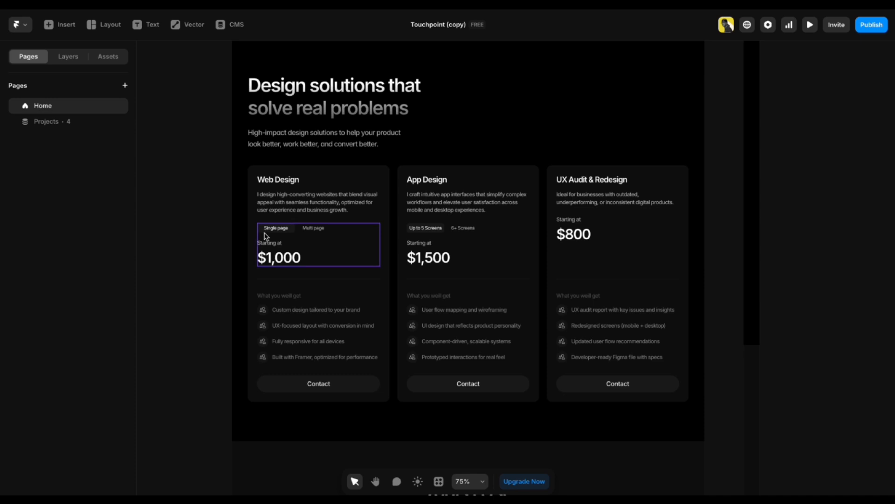
scroll(265, 236, "up", 4)
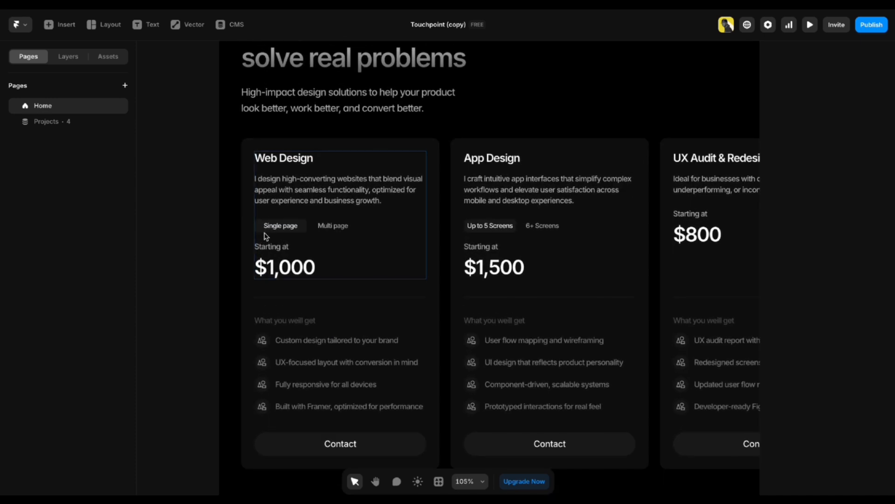
key("h")
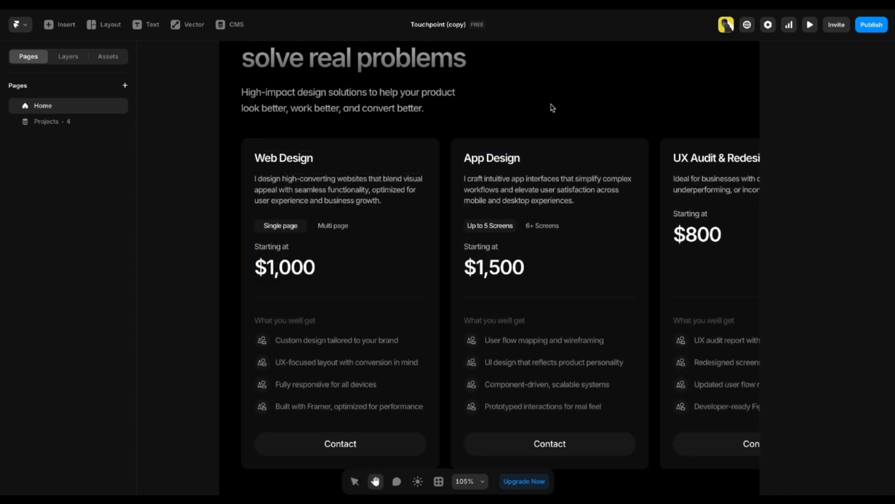
left_click_drag(552, 108, 466, 84)
key("v")
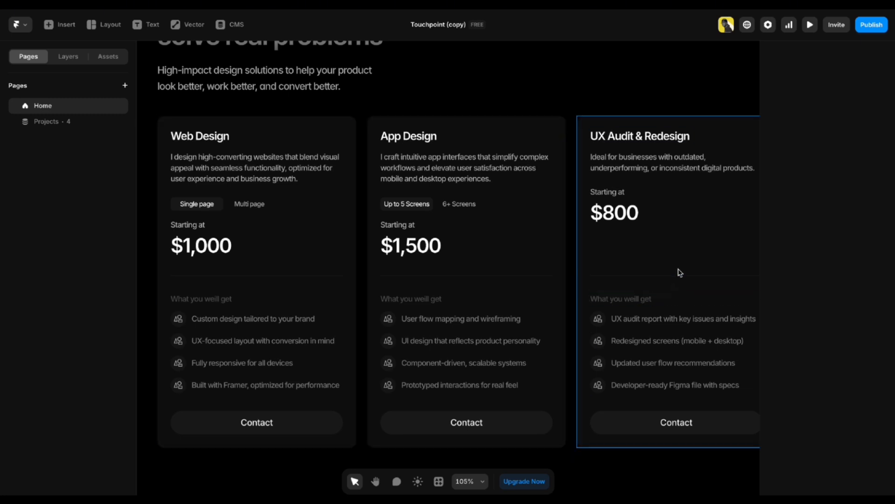
Check the Web Design card's heading and description, then select its price switcher.
left_click(605, 120)
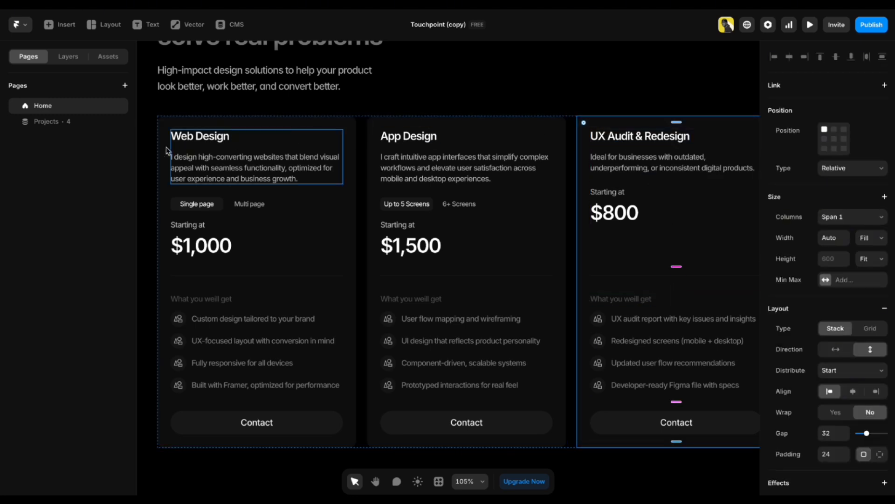
left_click(148, 157)
left_click_drag(161, 163, 249, 149)
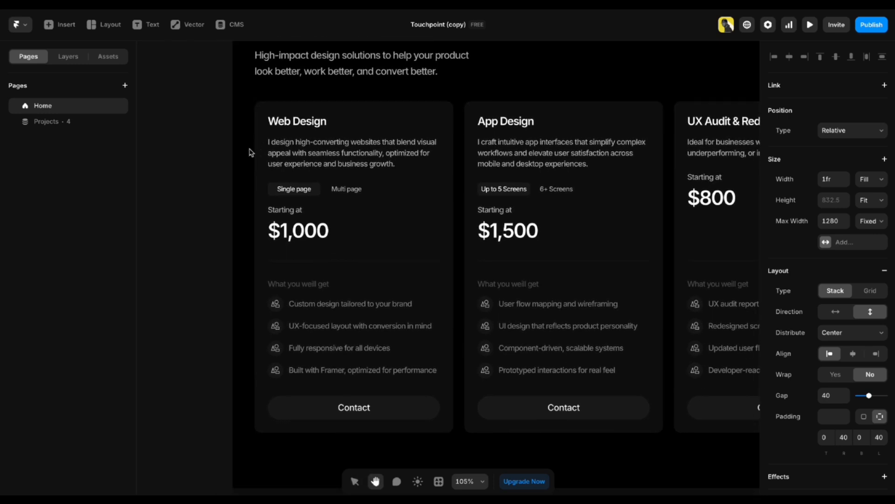
key("Escape")
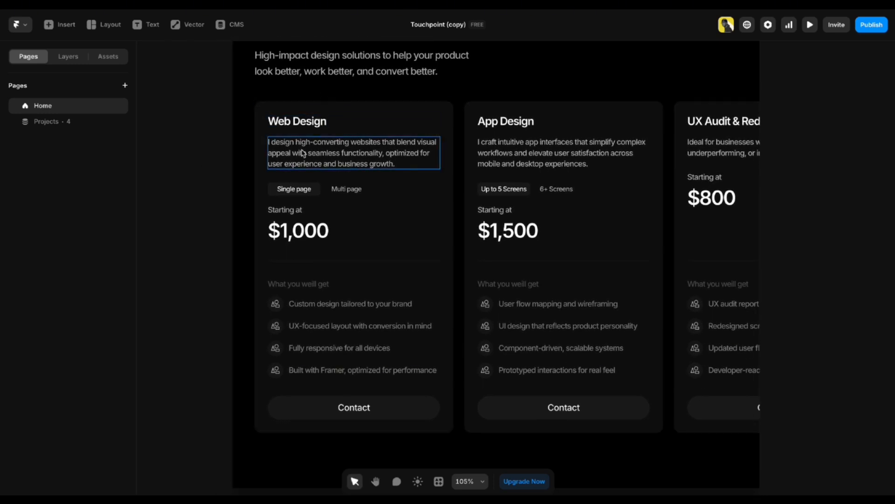
left_click(296, 122)
double_click(295, 123)
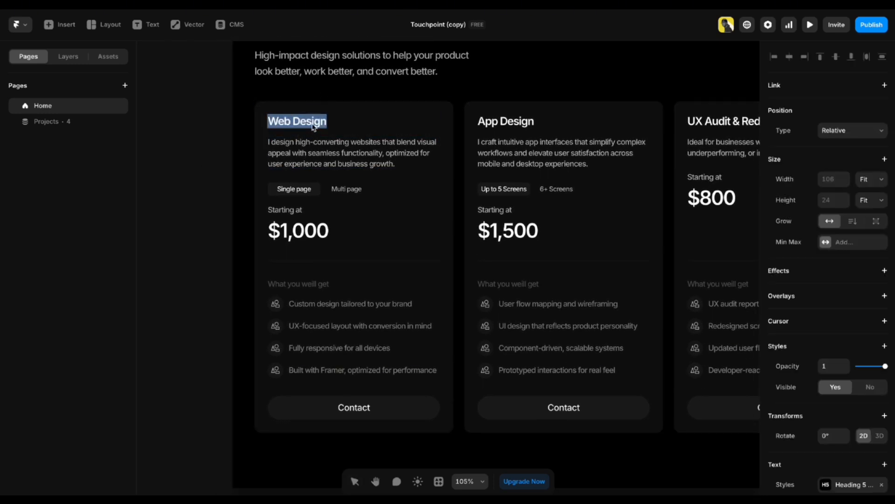
left_click(315, 156)
double_click(322, 147)
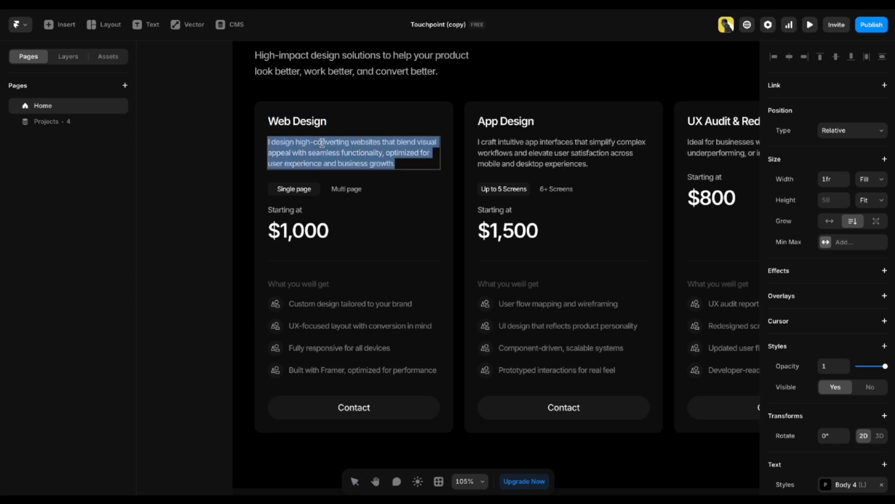
left_click(217, 143)
left_click(299, 210)
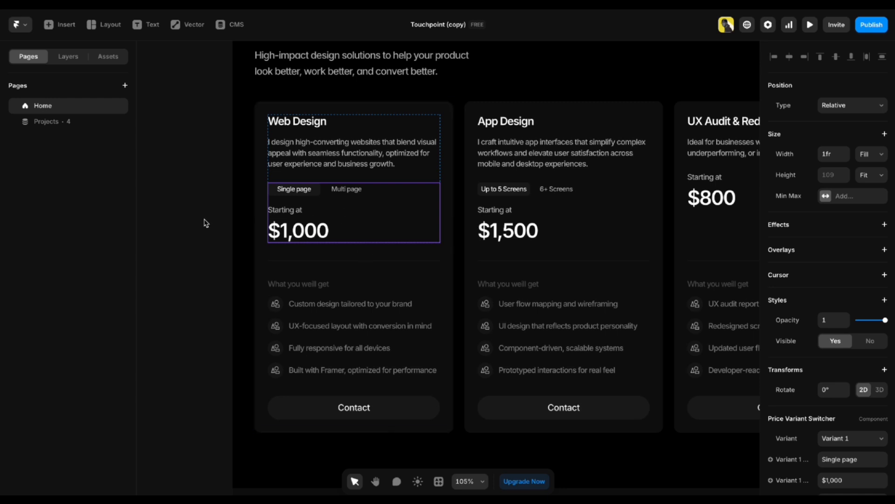
scroll(886, 298, "down", 3)
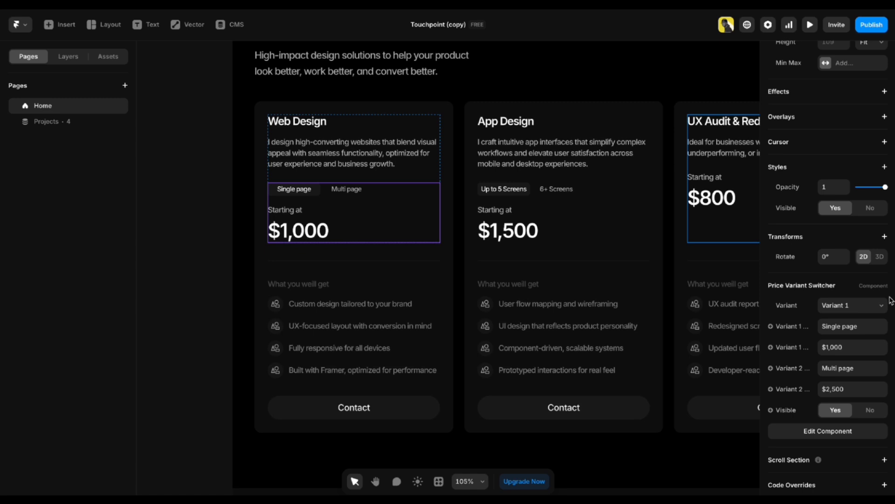
Relabel the first price option 'Landing page' at $1,0000.
left_click(834, 331)
double_click(834, 327)
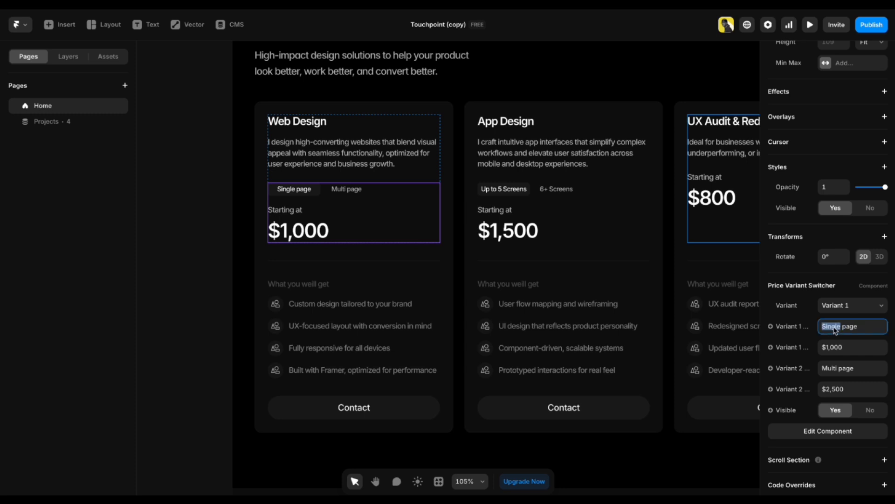
type("Landing")
key("Return")
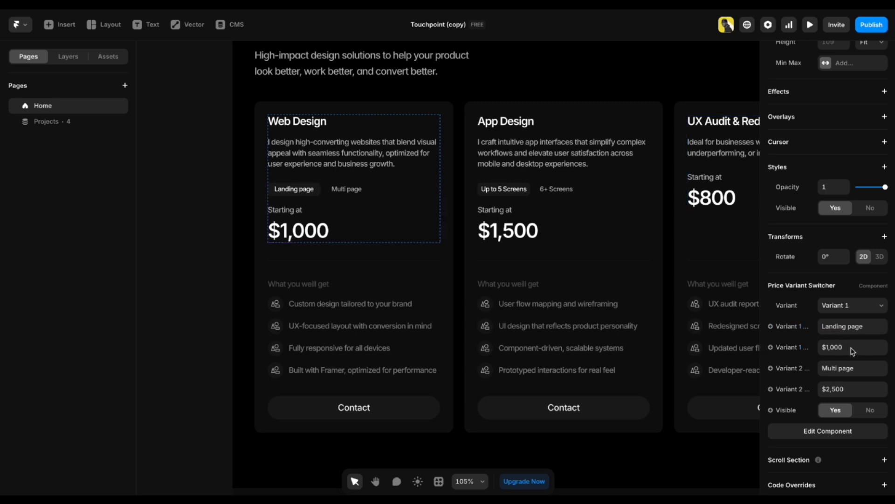
left_click(852, 350)
left_click(861, 349)
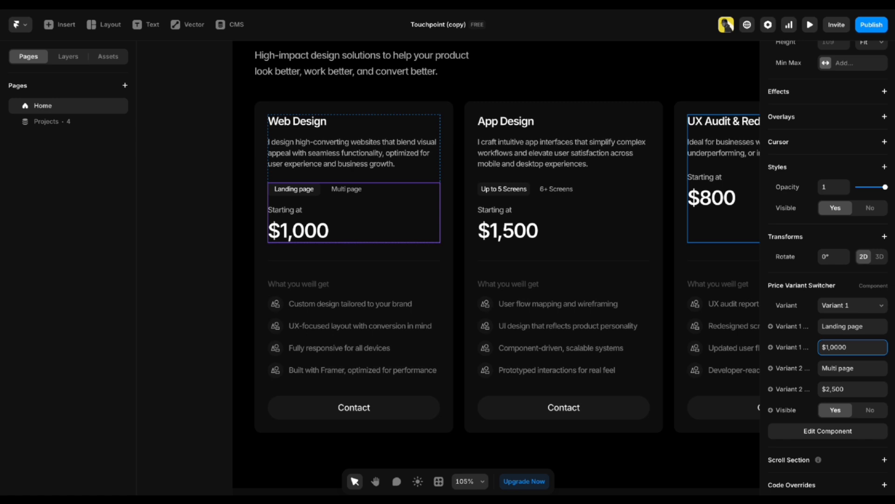
Relabel the second price option '6+ pages' at $2,5000.
left_click(828, 368)
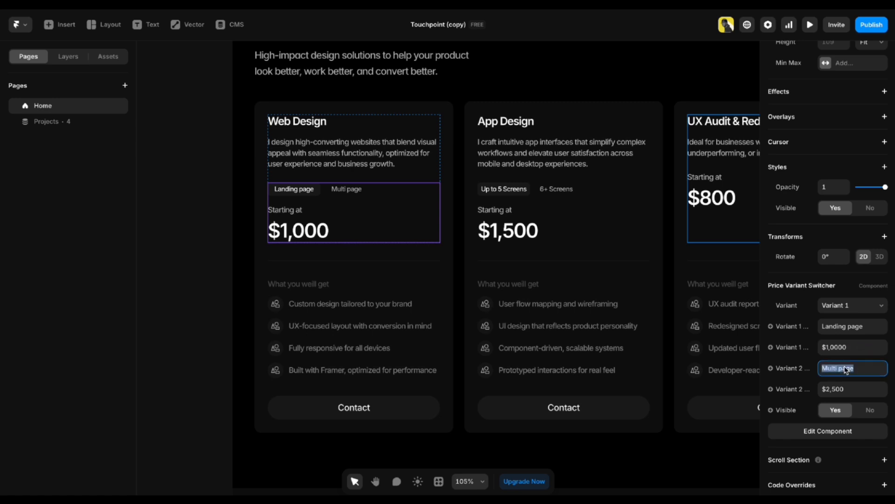
double_click(838, 369)
type("6+")
left_click(862, 370)
left_click(863, 391)
left_click(865, 391)
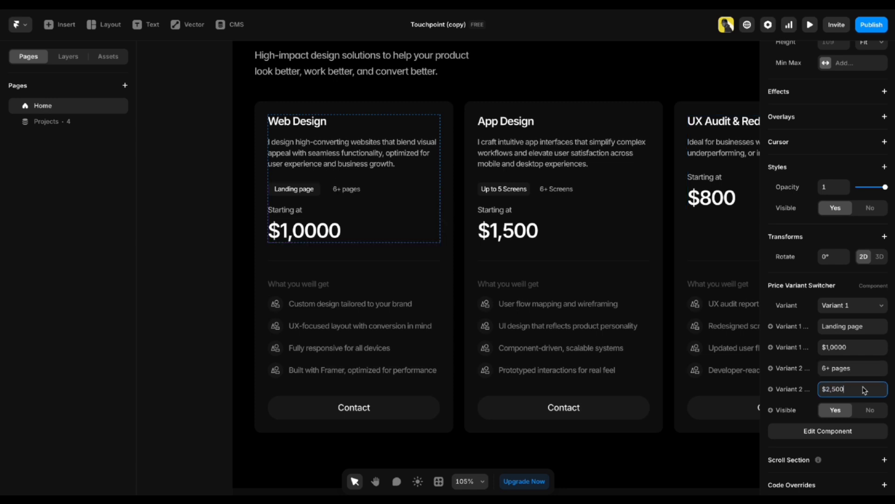
left_click(161, 253)
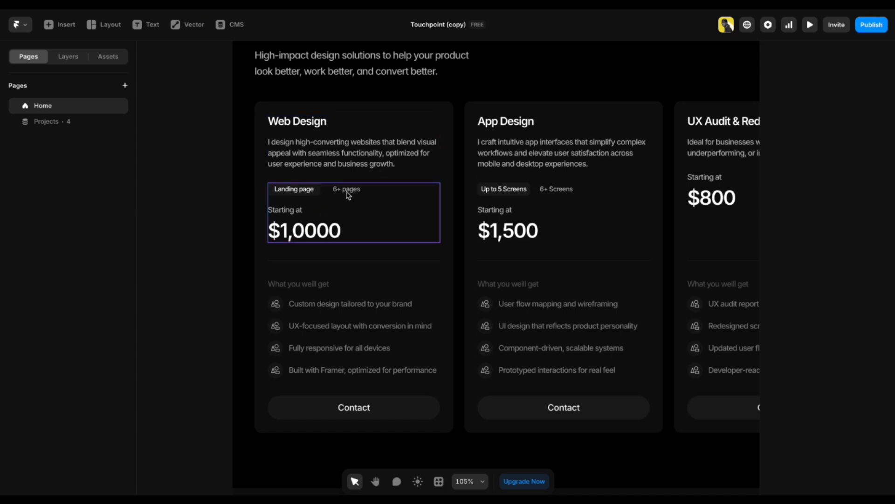
Move over to the App Design card and select its price switcher.
left_click(348, 191)
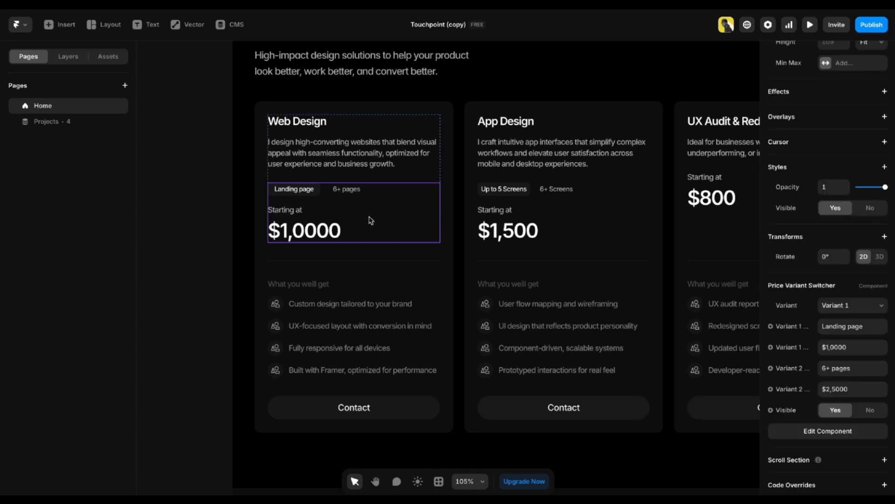
left_click(202, 251)
key("h")
left_click_drag(512, 230, 395, 236)
key("v")
left_click(494, 230)
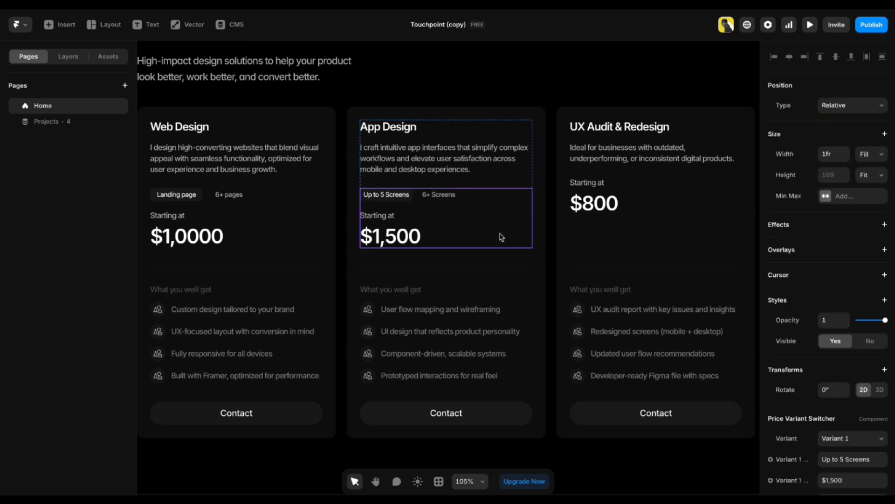
scroll(501, 236, "right", 5)
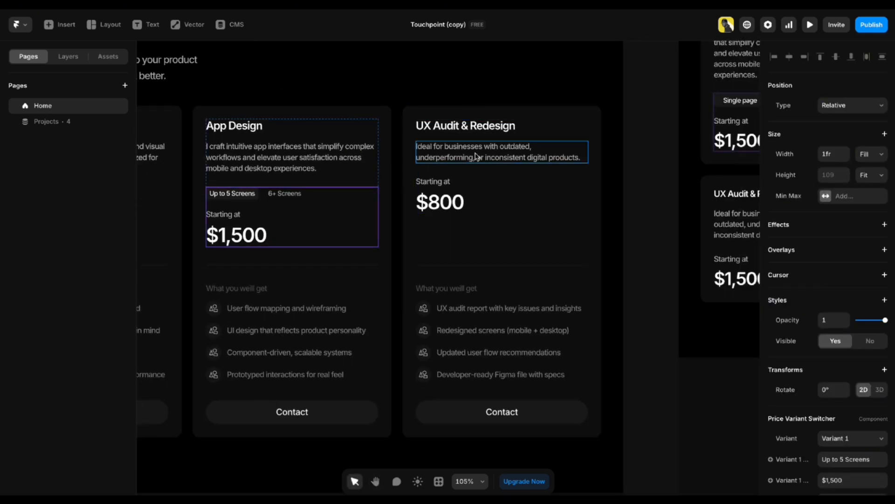
left_click(482, 198)
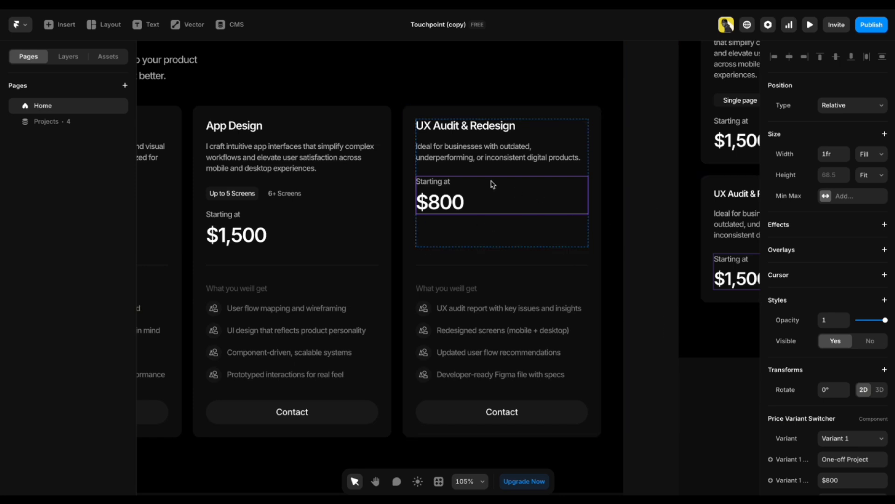
left_click(630, 238)
key("h")
scroll(559, 229, "left", 5)
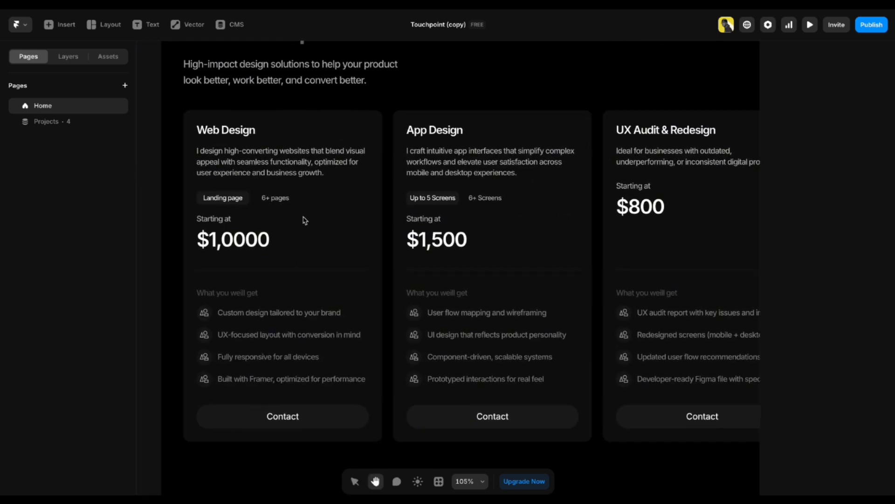
key("v")
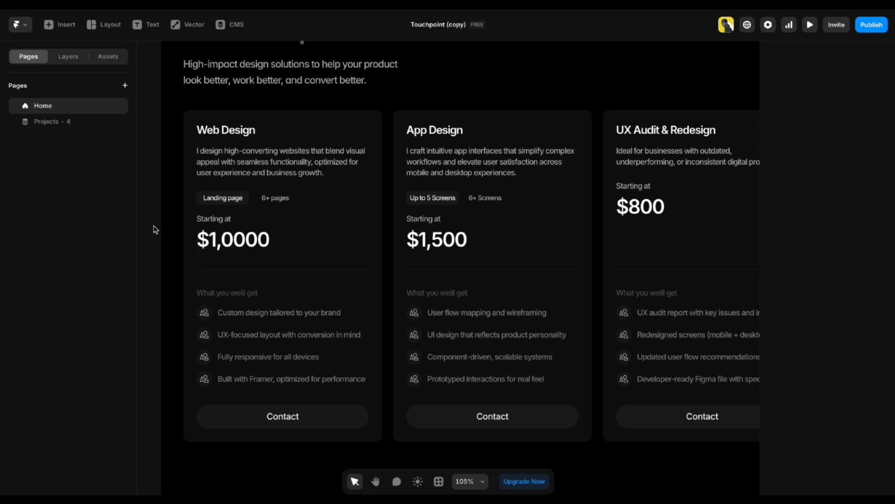
left_click(276, 217)
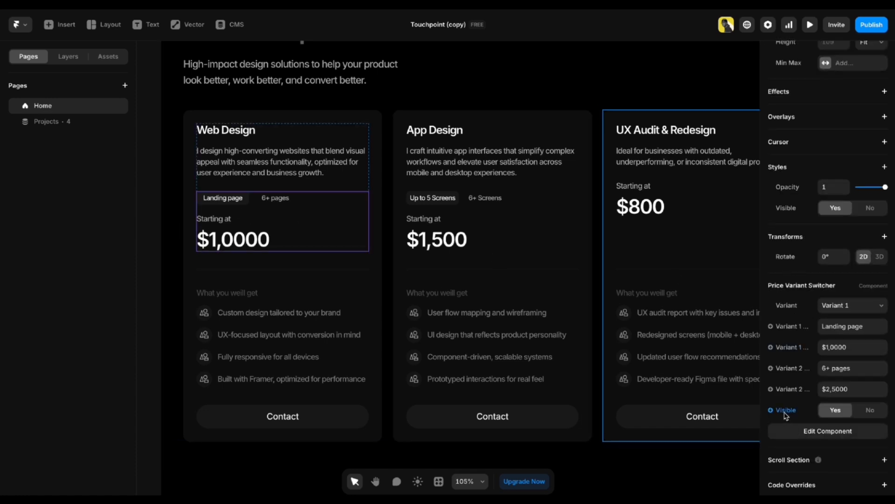
left_click(871, 412)
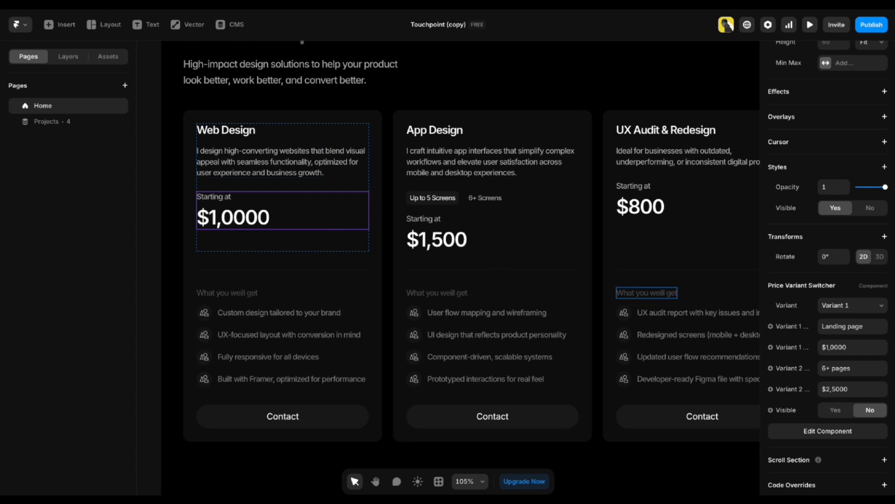
left_click(836, 410)
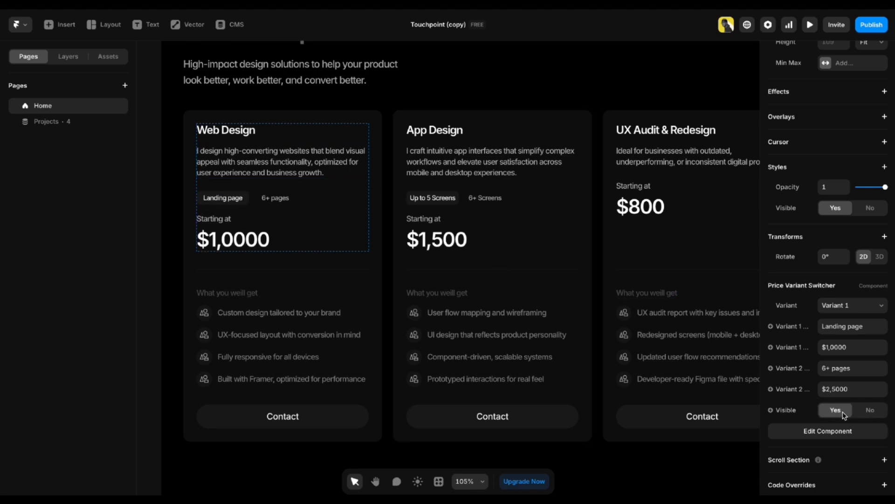
left_click(155, 294)
scroll(155, 293, "down", 2)
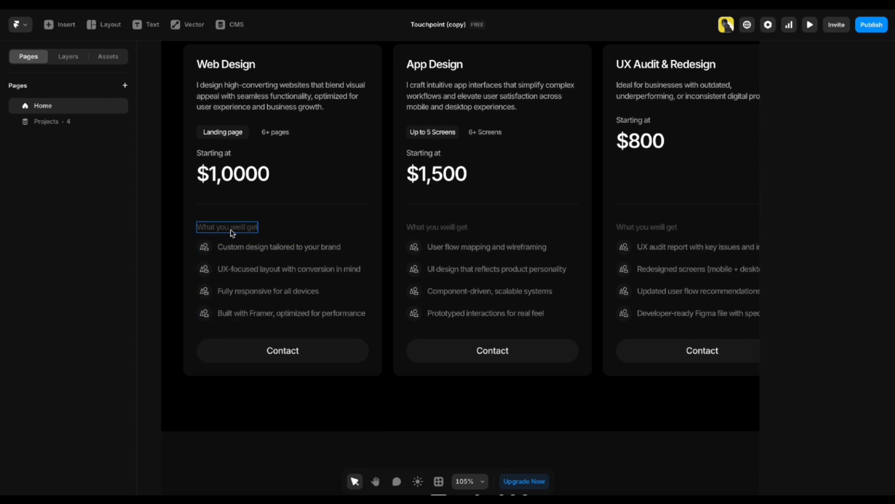
Give the first Web Design bullet the Share Fat icon.
left_click(265, 245)
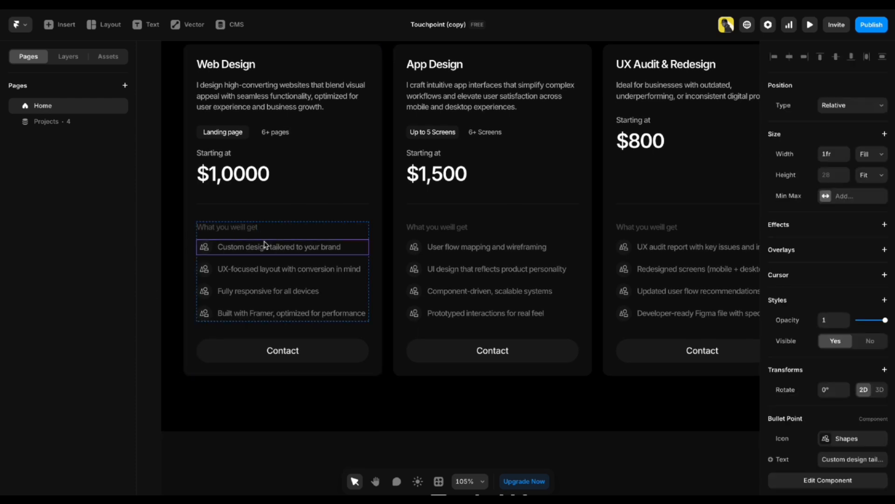
scroll(847, 394, "down", 1)
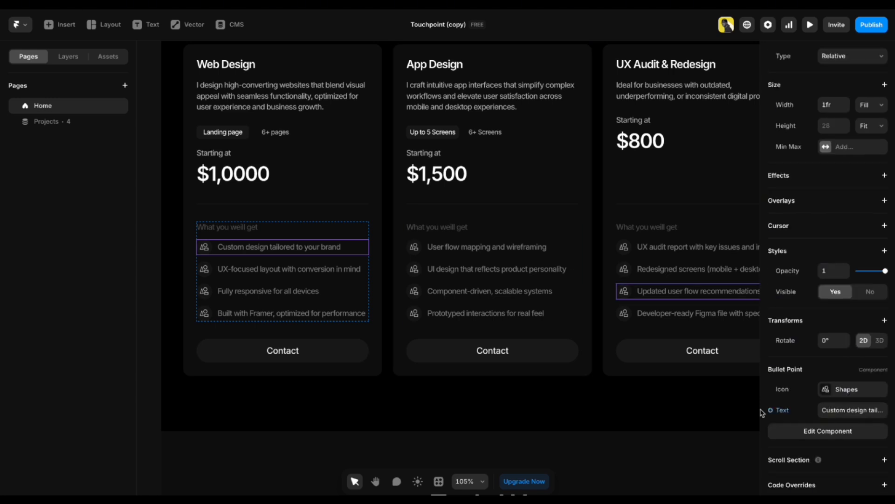
left_click(846, 414)
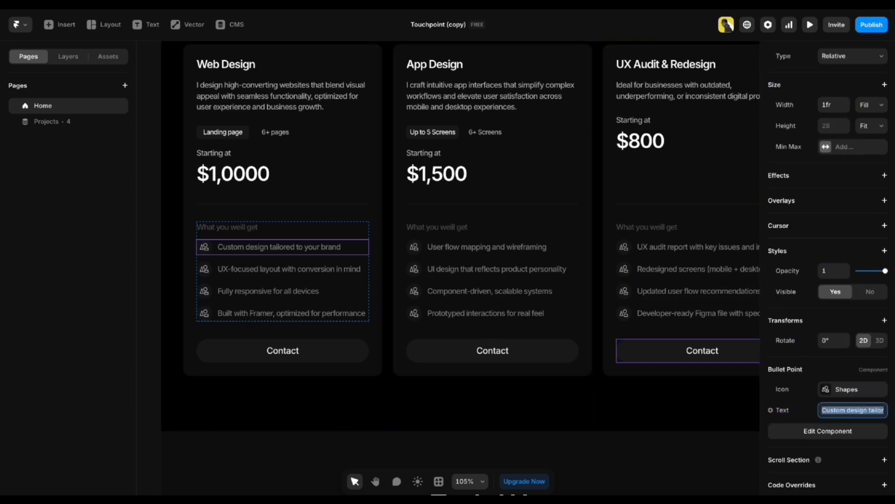
left_click(826, 390)
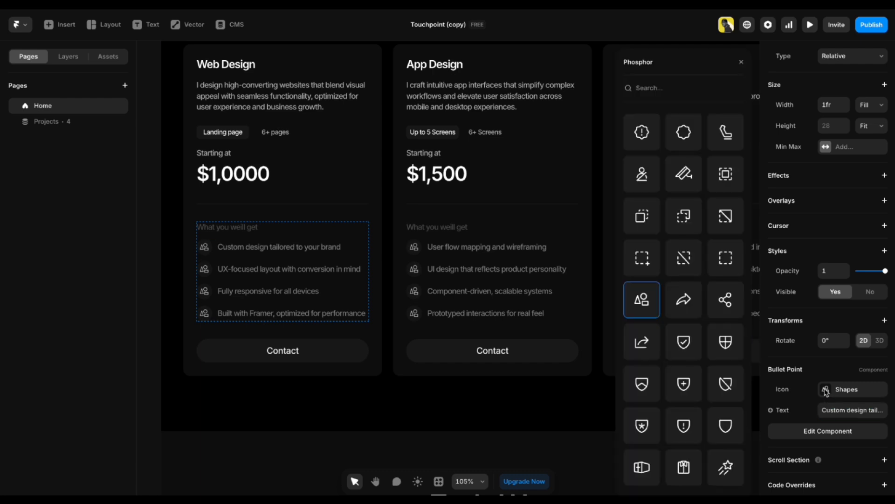
left_click(691, 306)
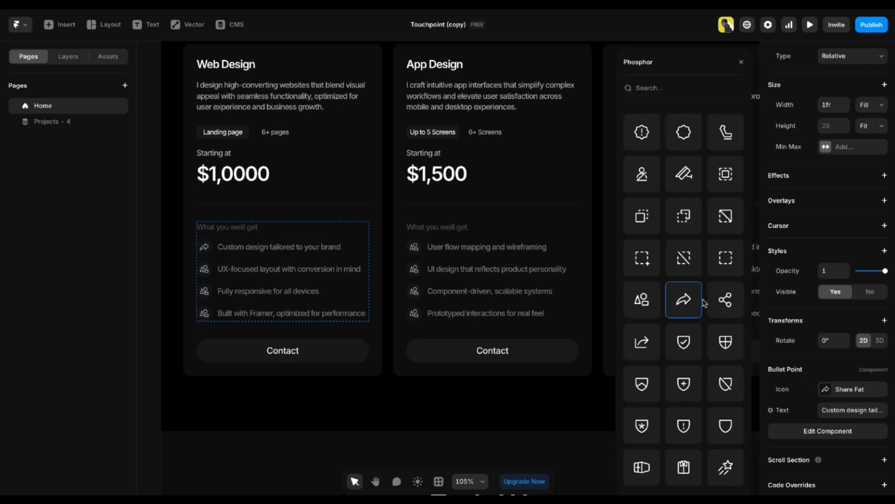
left_click(160, 262)
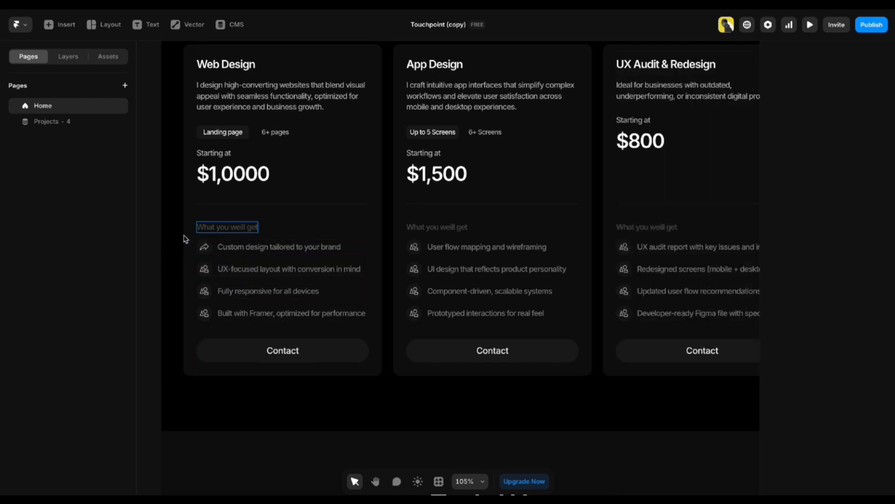
Duplicate the 'Built with Framer, optimized for performance' bullet as a fifth item.
left_click(286, 274)
left_click(289, 292)
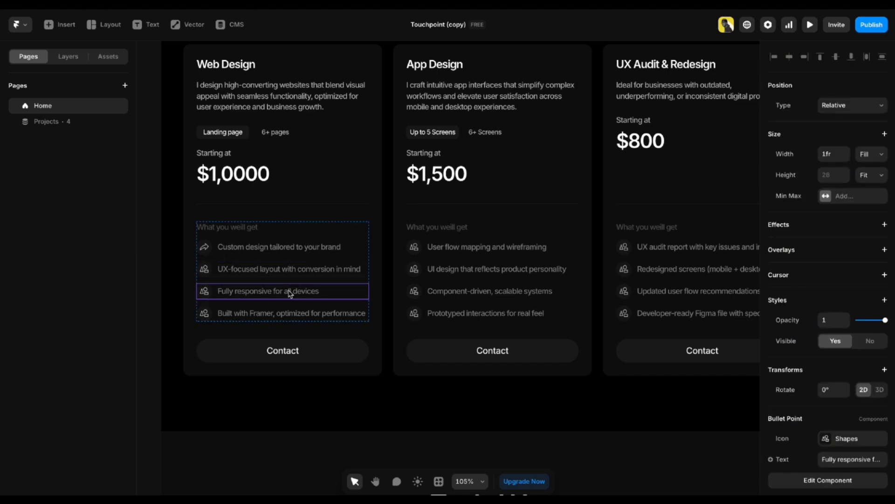
left_click(289, 313)
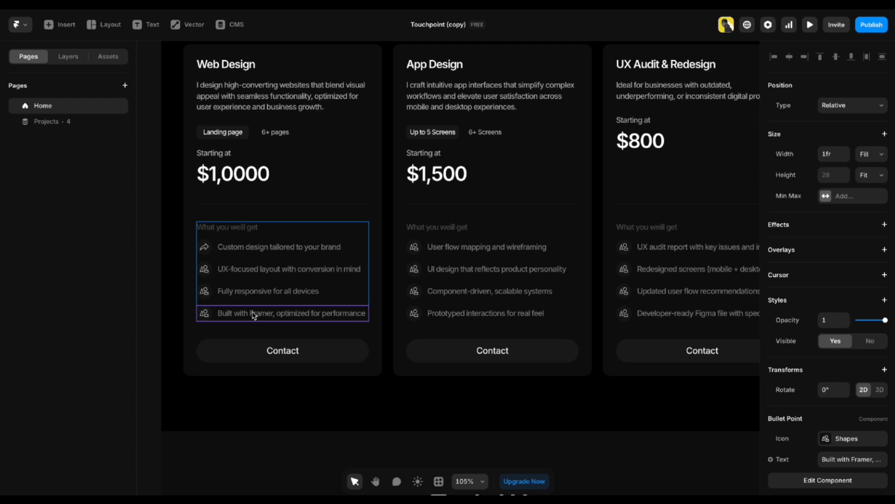
key("ctrl+d")
left_click(164, 327)
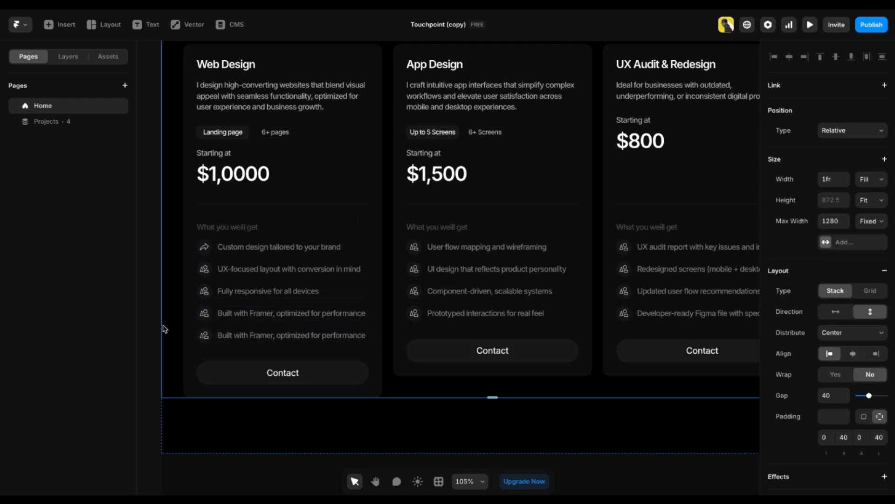
scroll(351, 290, "down", 7)
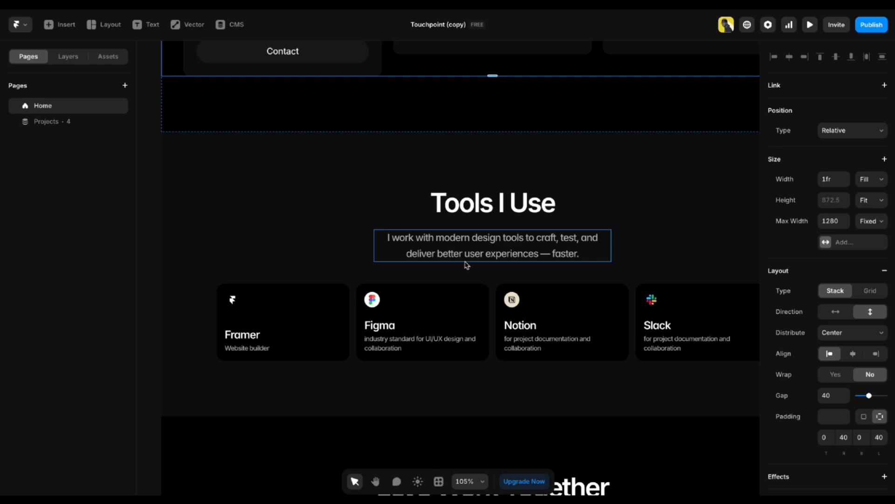
left_click(285, 328)
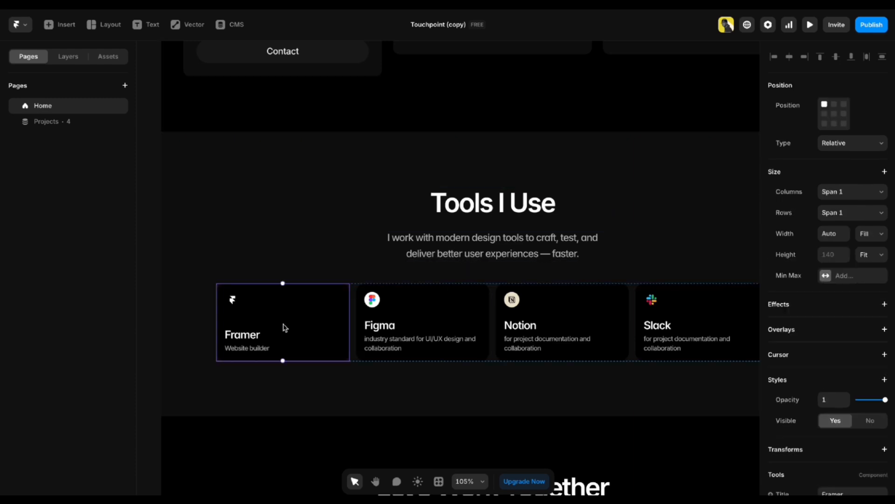
scroll(894, 334, "down", 5)
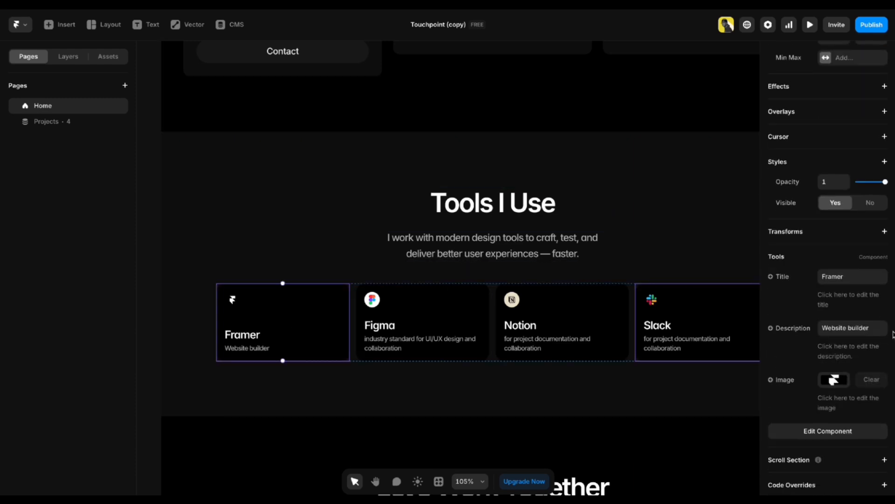
left_click(852, 283)
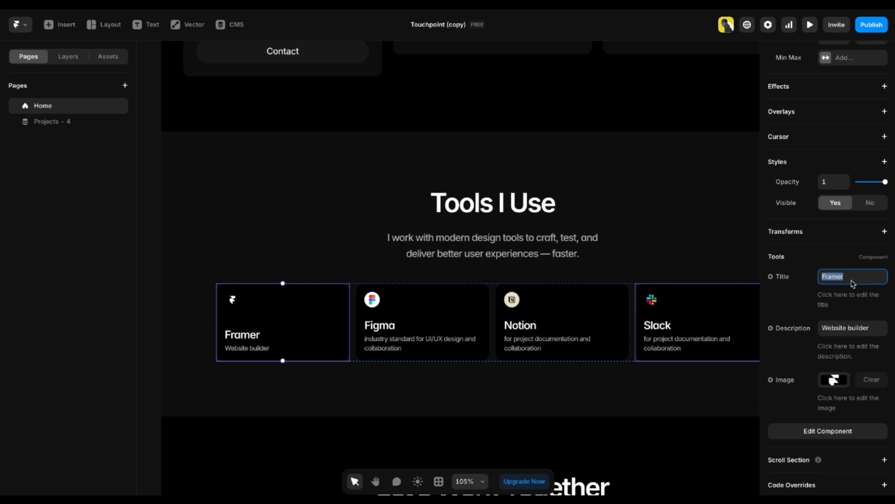
left_click(881, 330)
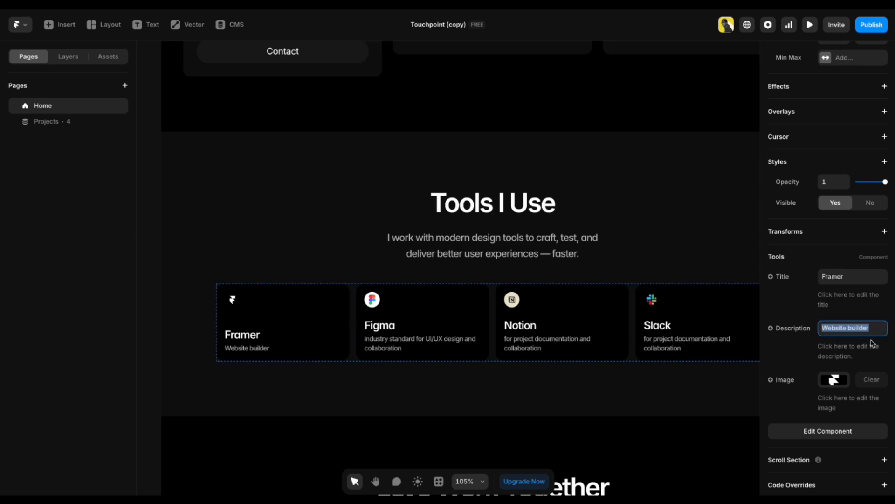
left_click(145, 320)
scroll(550, 257, "right", 3)
scroll(551, 256, "down", 1)
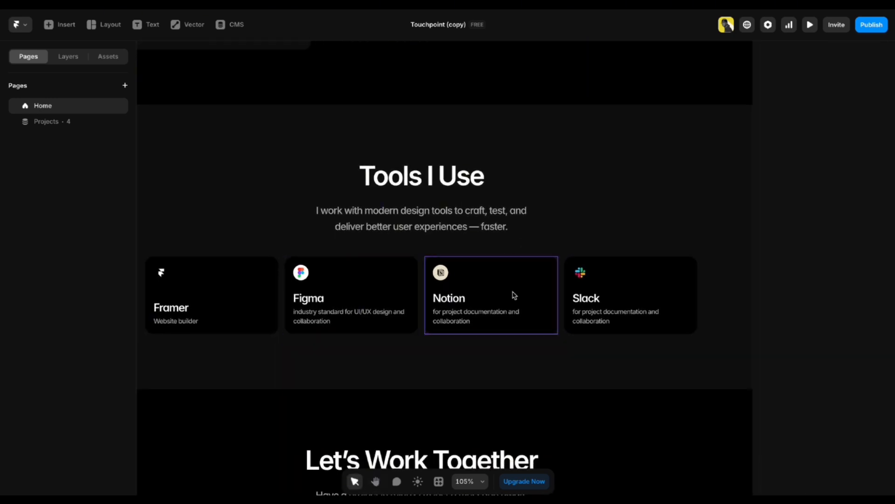
scroll(606, 301, "right", 2)
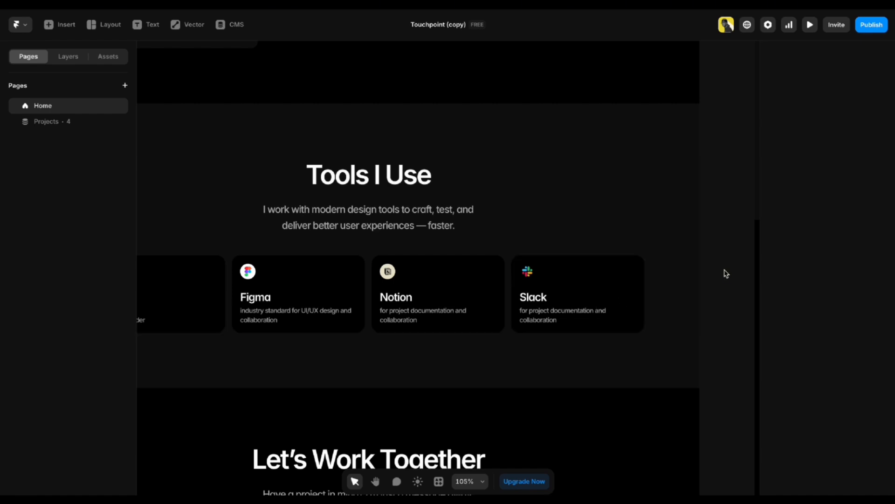
left_click(581, 285)
key("ctrl+d")
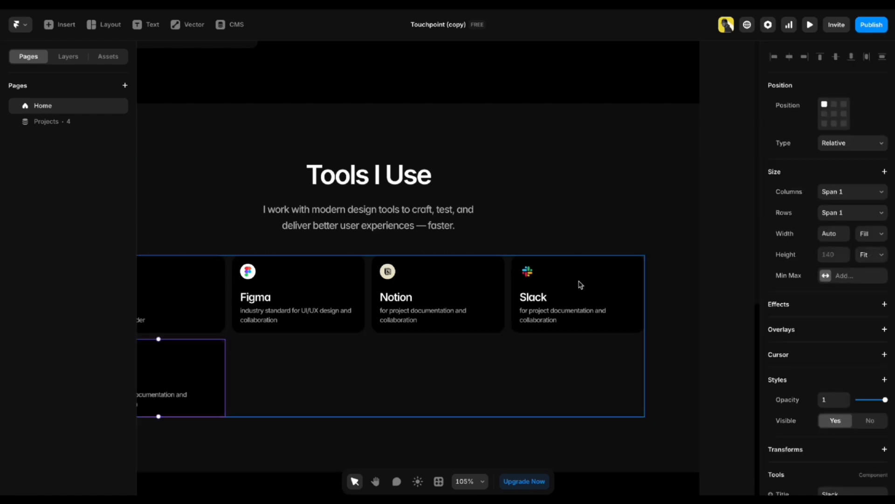
key("ctrl+z")
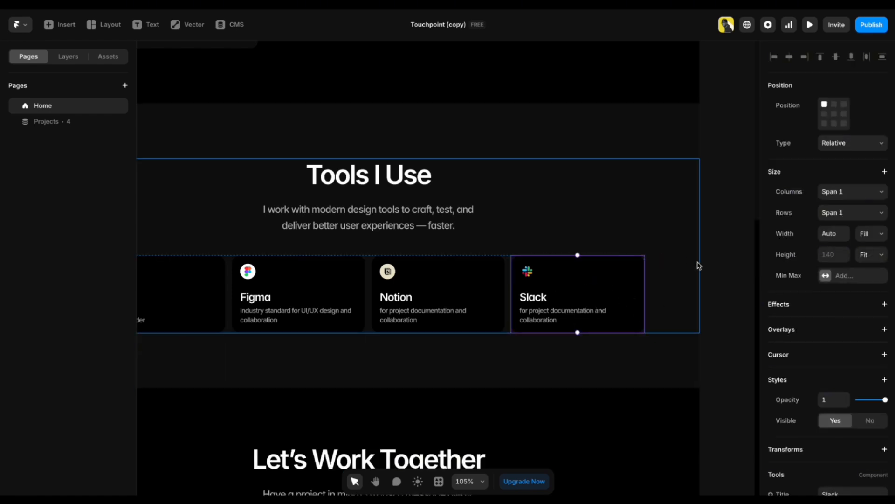
left_click(707, 279)
key("space")
left_click_drag(331, 331, 441, 162)
scroll(442, 166, "down", 3)
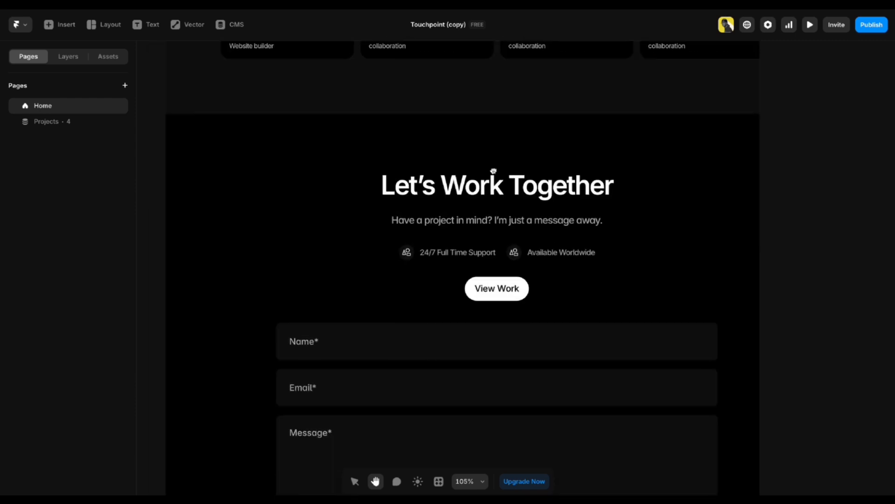
Bring up the Let's Work Together section and inspect its heading and subtitle text.
scroll(494, 175, "up", 1)
left_click_drag(458, 280, 452, 244)
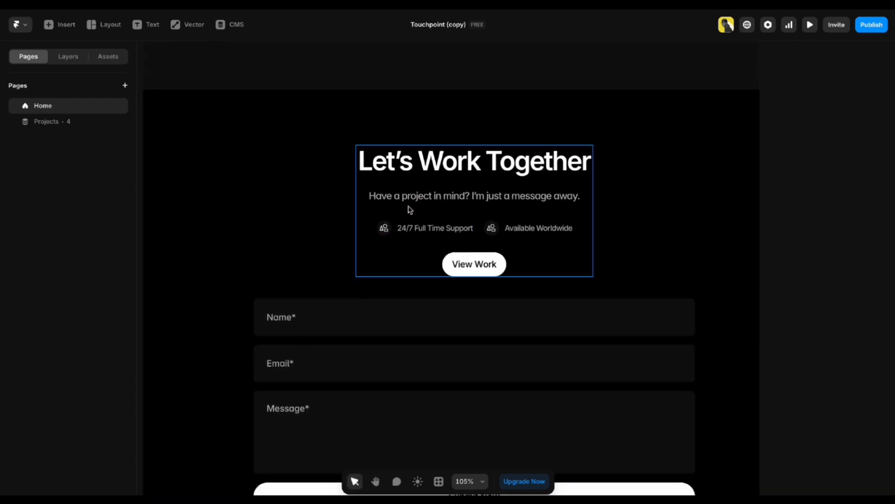
double_click(474, 160)
left_click(559, 161)
triple_click(559, 162)
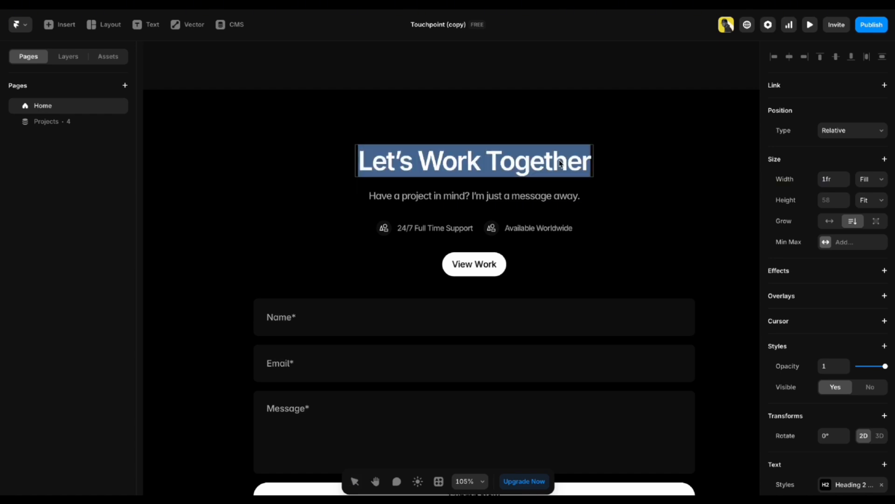
key("Escape")
left_click(417, 198)
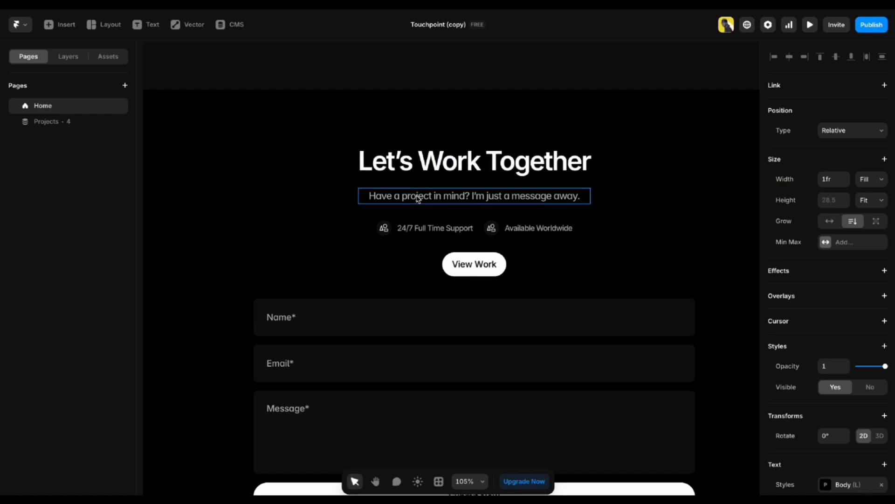
double_click(470, 196)
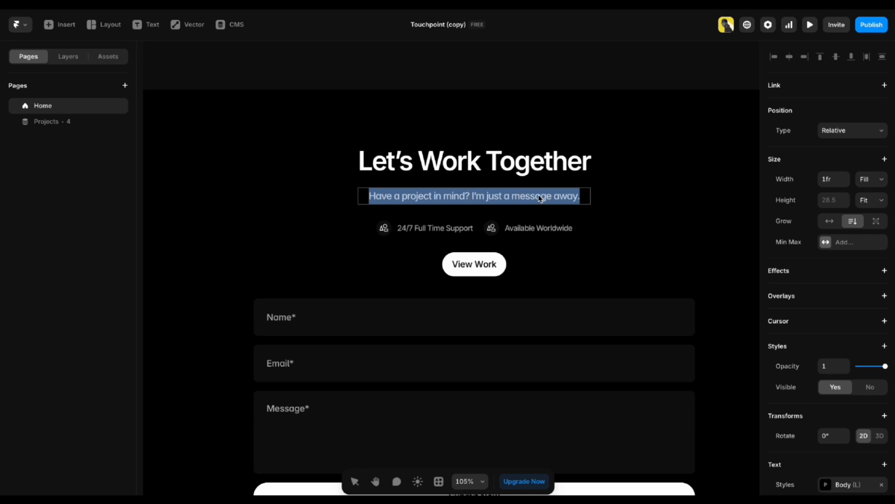
key("Escape")
Check the 24/7 Full Time Support and Available Worldwide items, switching the canvas to light mode.
left_click(430, 228)
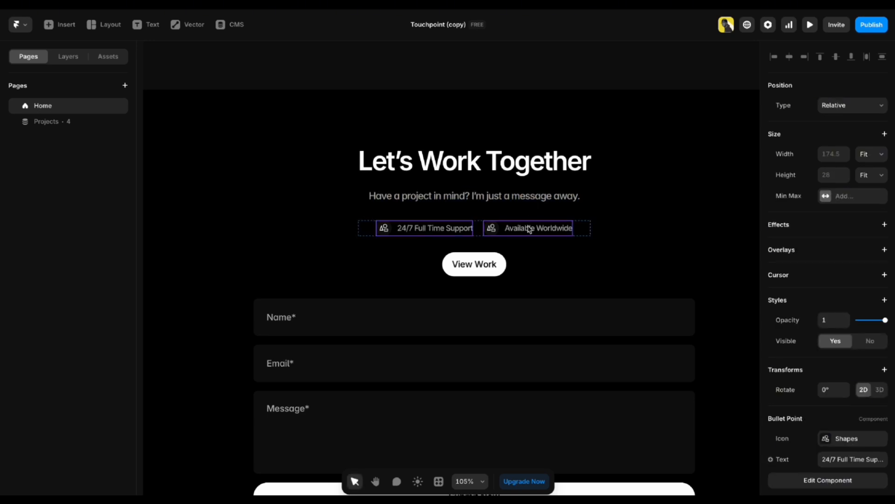
left_click(525, 228)
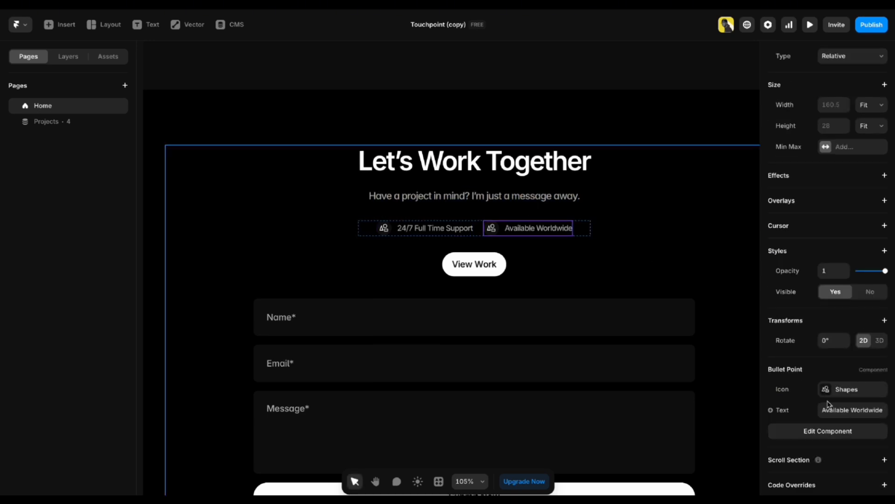
left_click(464, 232)
left_click(495, 233)
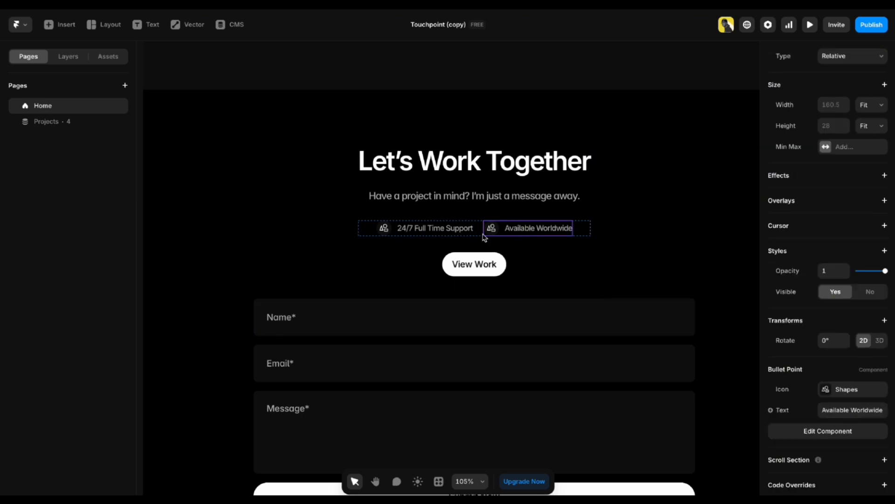
left_click(457, 234)
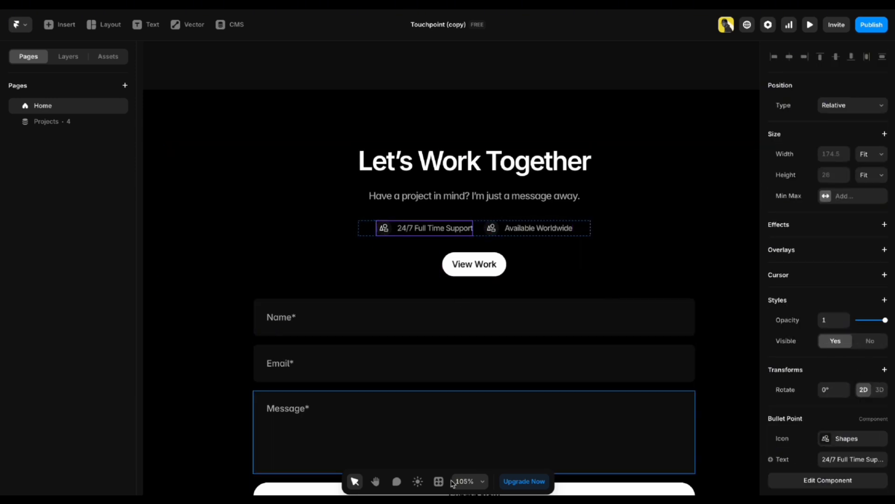
left_click(418, 481)
left_click(489, 228)
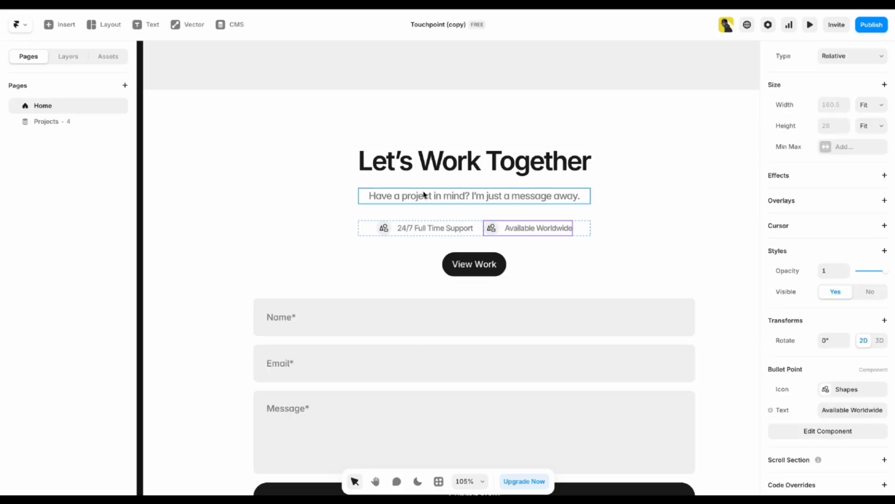
left_click(426, 169)
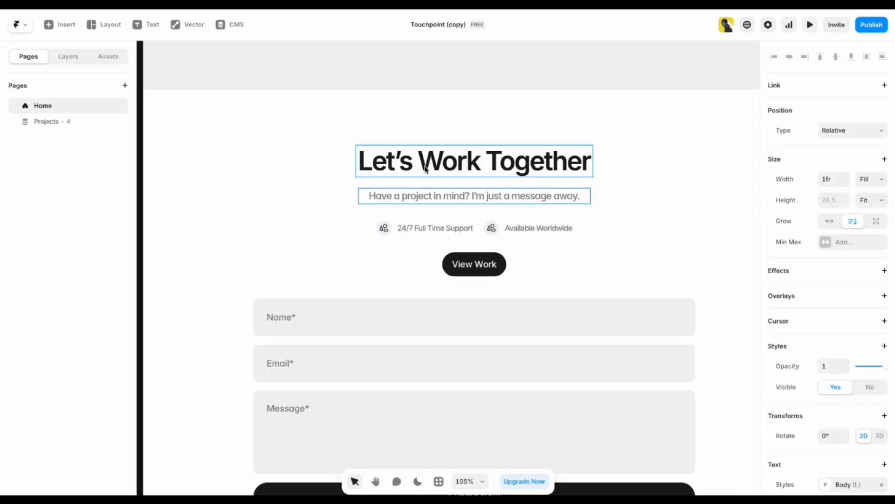
left_click(429, 198)
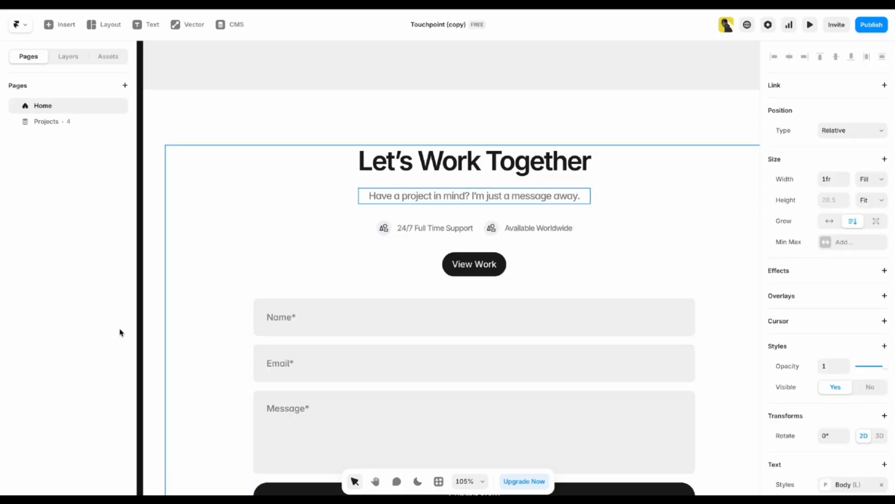
scroll(410, 363, "down", 2)
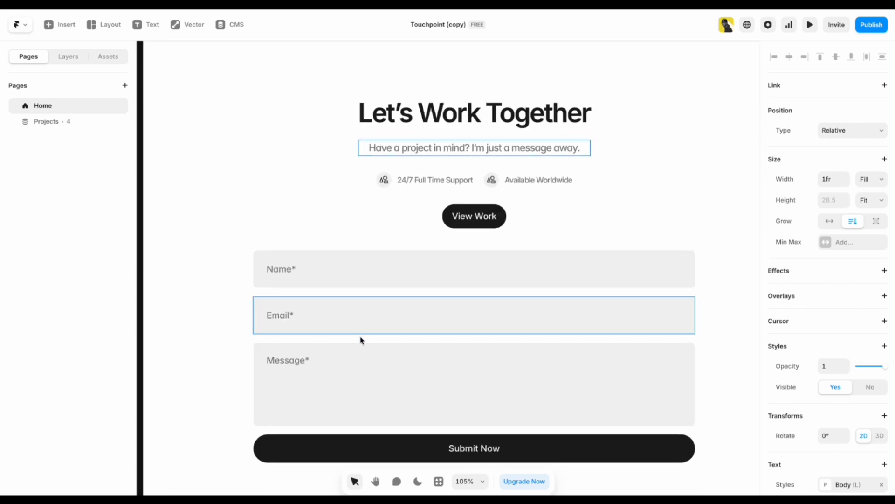
left_click(359, 364)
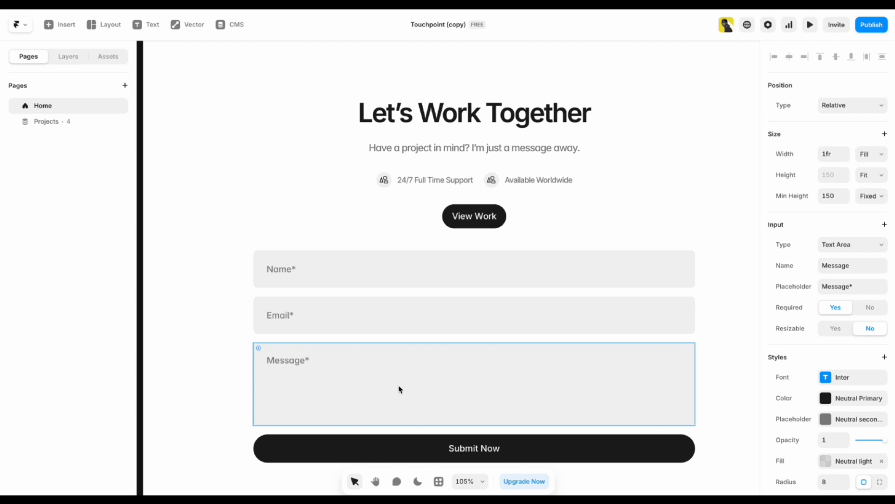
scroll(400, 388, "down", 3)
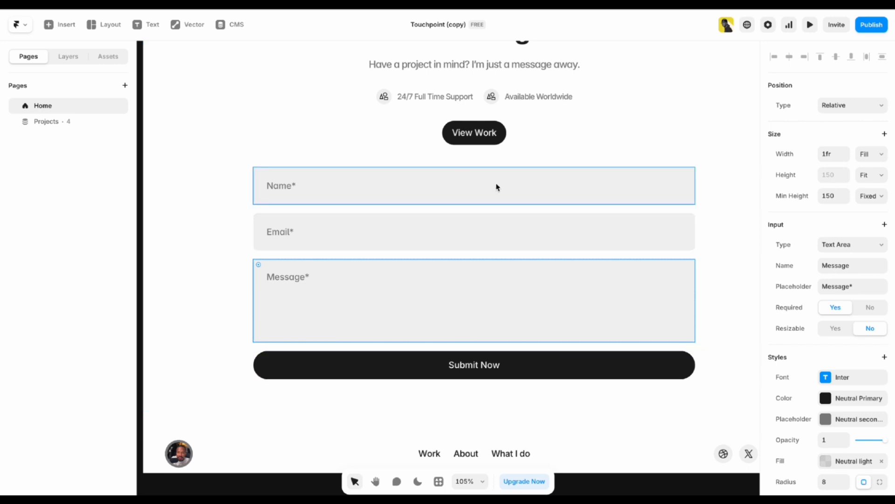
left_click(461, 371)
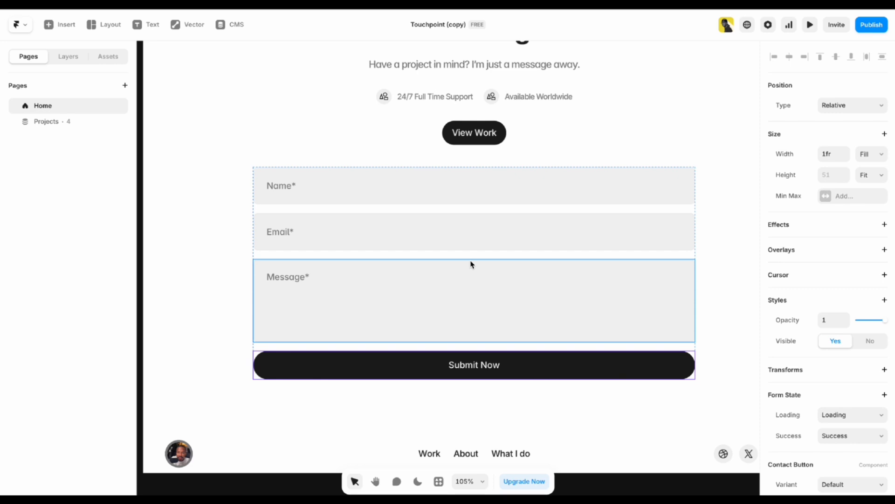
Select the whole contact form and show the page's layer tree.
left_click(412, 257)
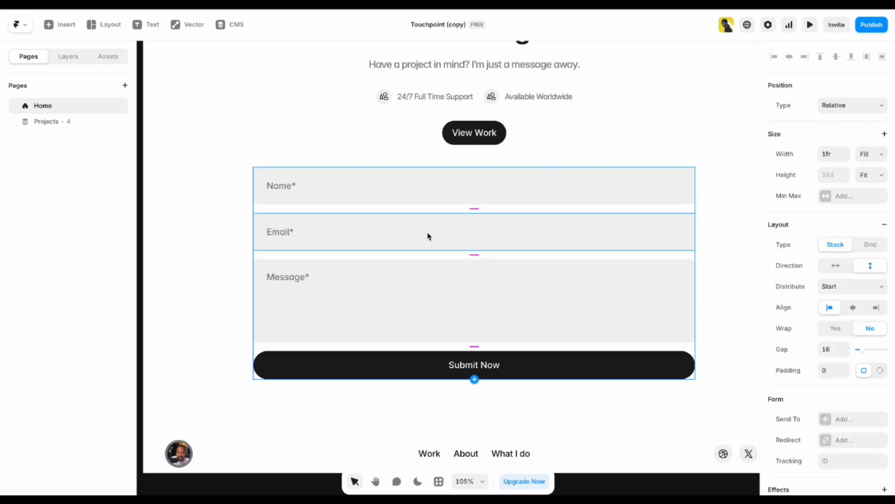
left_click(70, 57)
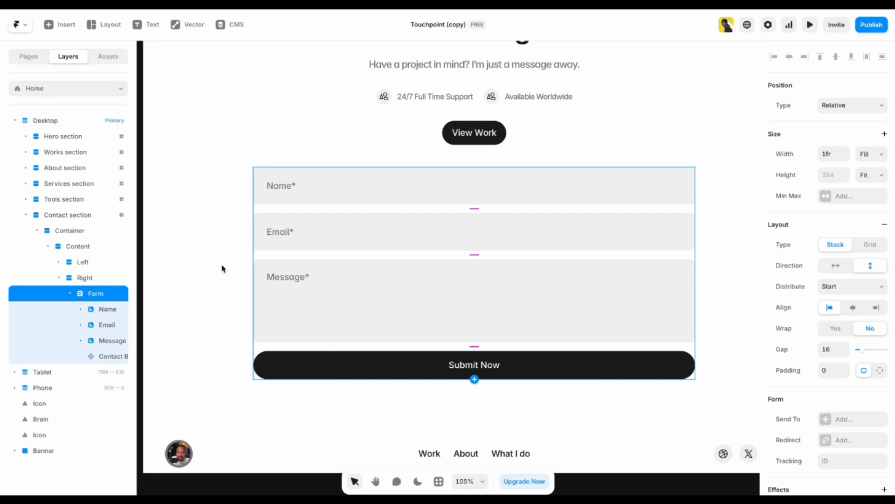
scroll(814, 236, "down", 7)
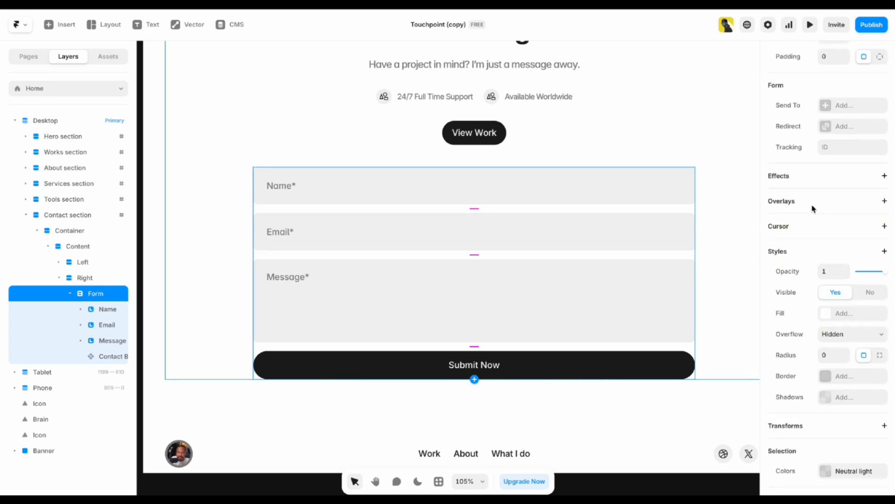
scroll(802, 181, "up", 3)
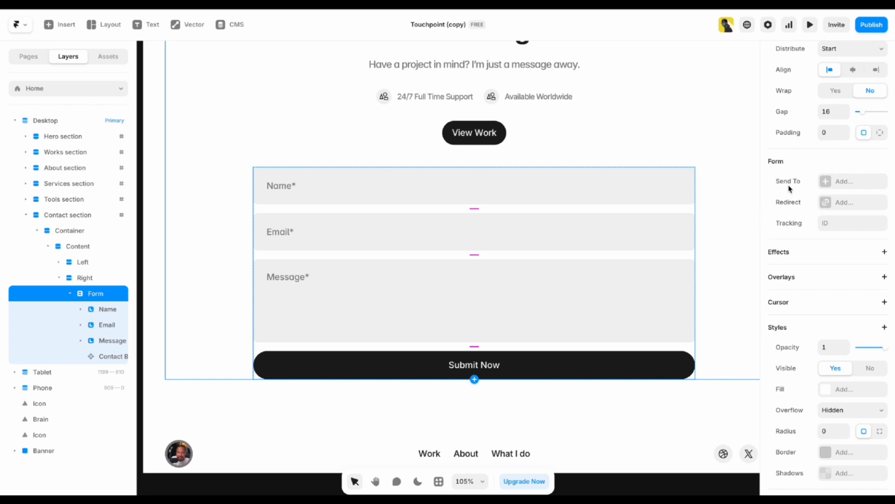
Add an Email destination and review its recipient, sender name, New Submission subject and body.
left_click(841, 182)
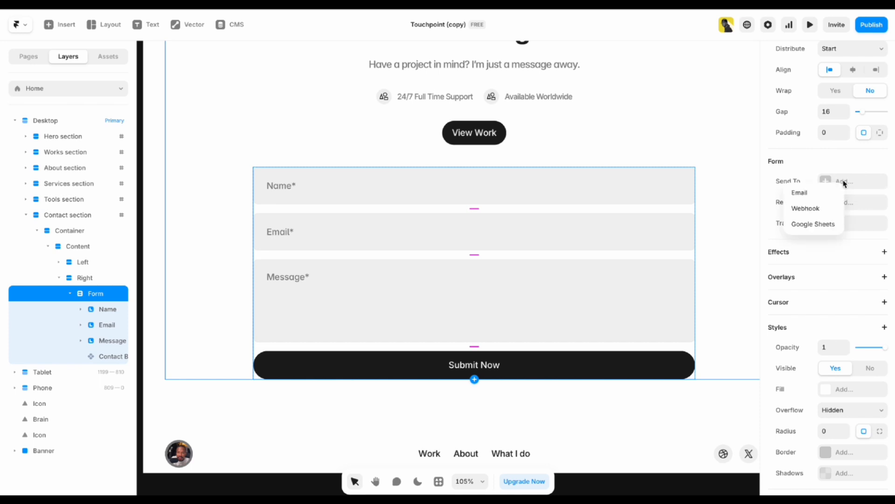
left_click(801, 196)
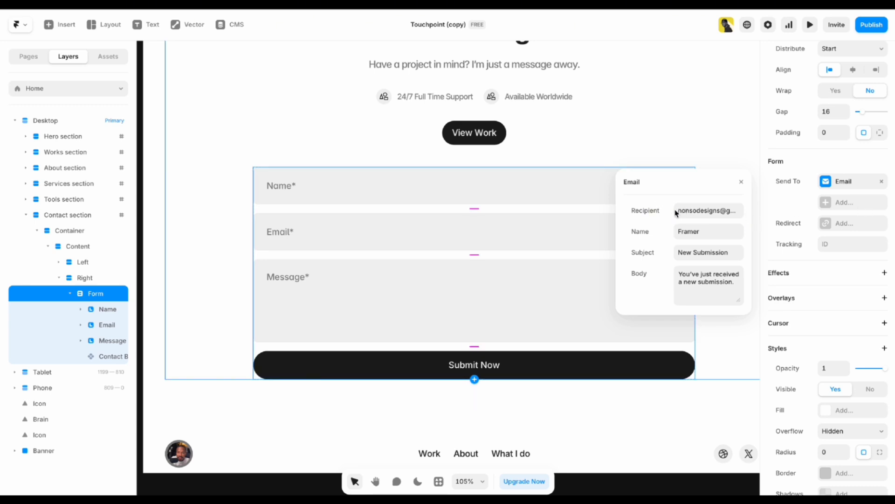
left_click_drag(679, 211, 712, 212)
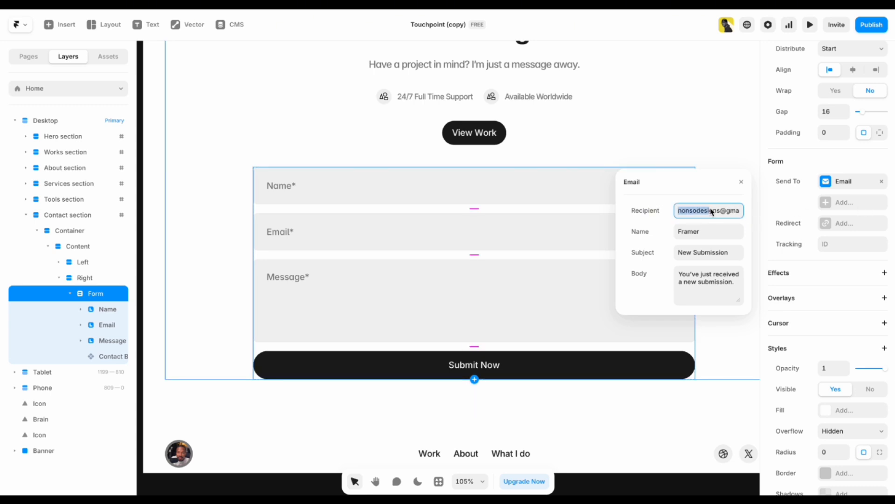
double_click(712, 212)
left_click(712, 232)
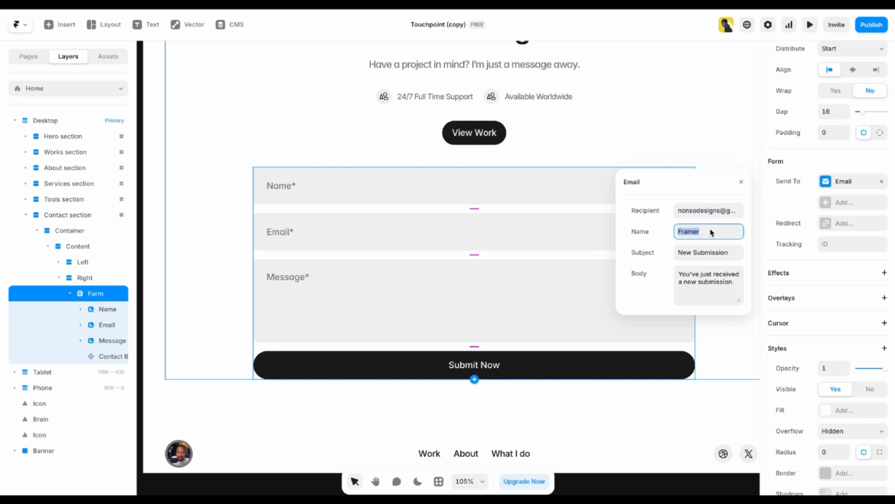
left_click(708, 254)
left_click(699, 275)
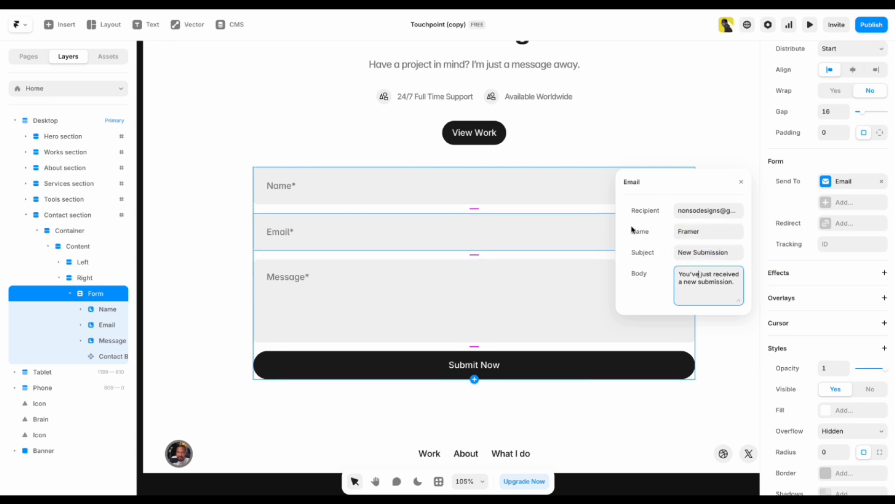
left_click(199, 492)
Scroll the canvas to bring the Desktop and Tablet hero sections into view.
scroll(451, 299, "down", 3)
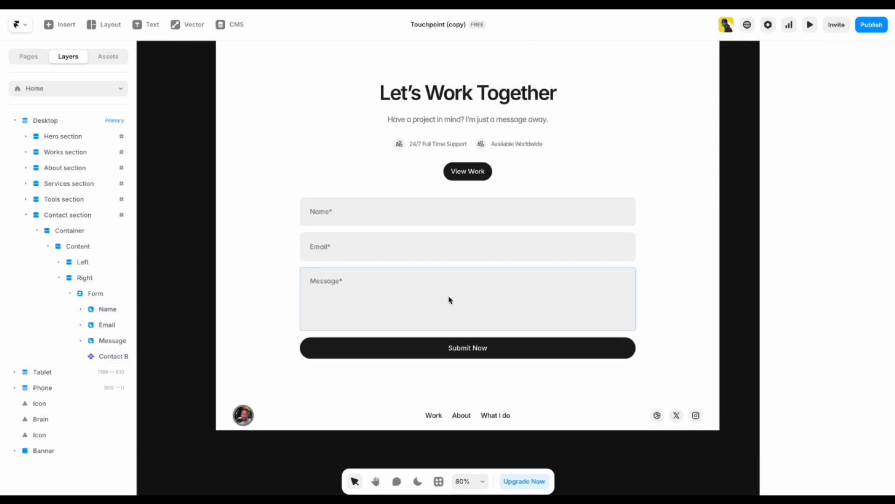
scroll(450, 300, "down", 5)
scroll(451, 300, "up", 3)
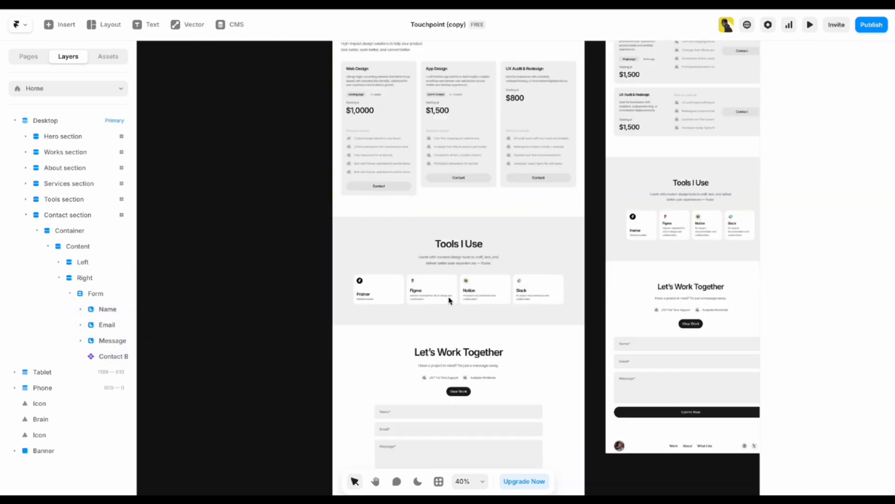
scroll(451, 300, "up", 10)
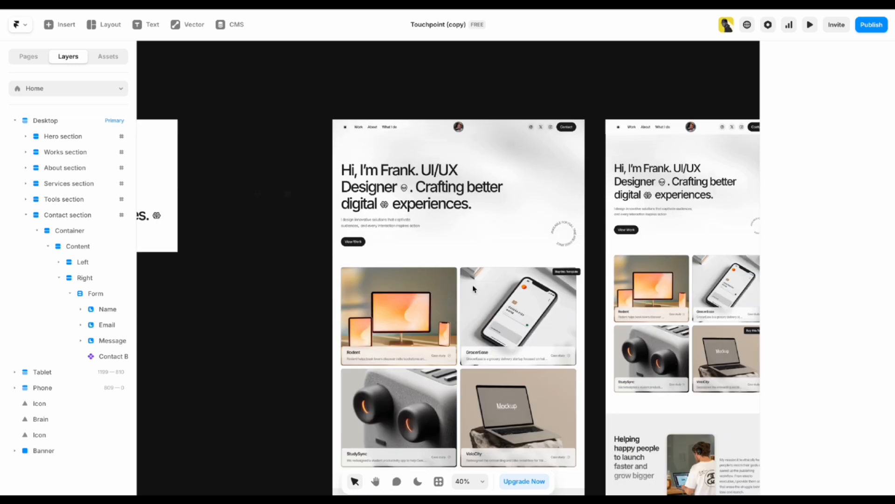
scroll(536, 75, "right", 1)
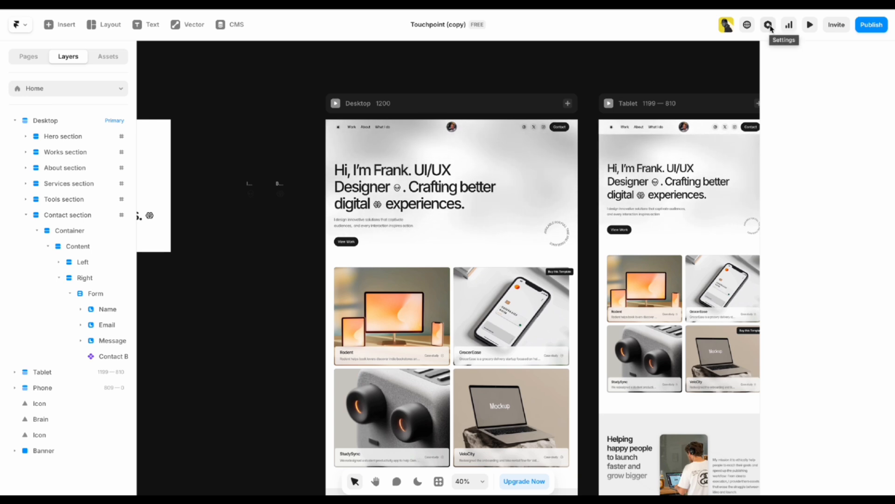
Open Site Settings and replace the Persona site title with the owner's full name.
left_click(769, 27)
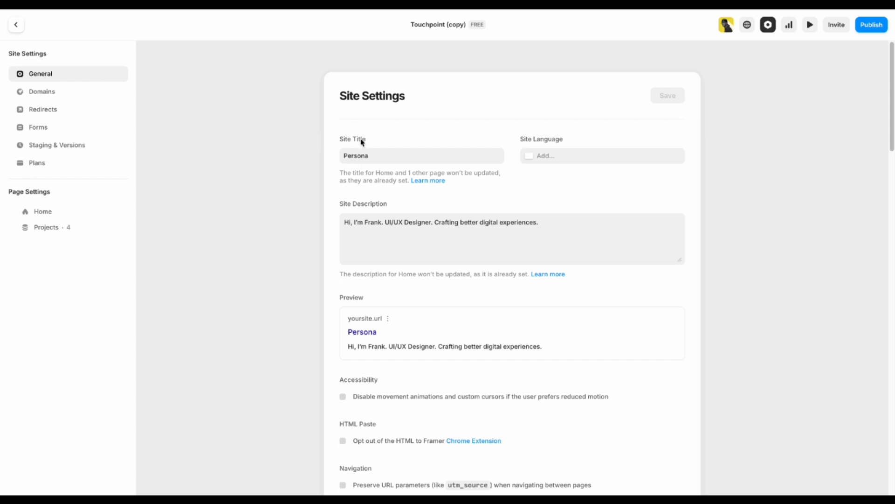
left_click(388, 161)
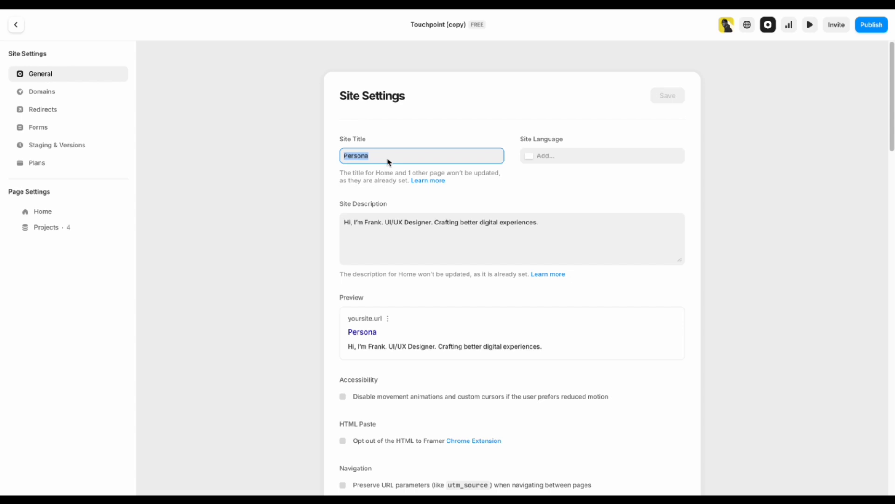
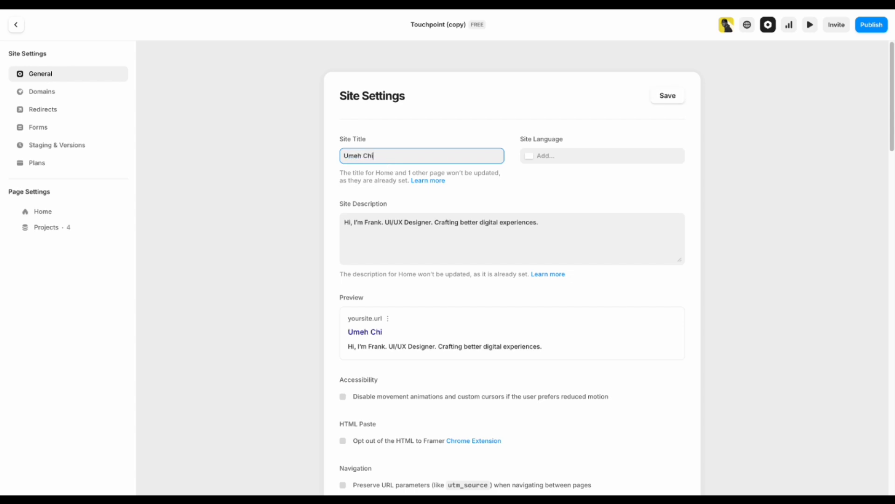
Select and review the site description text.
left_click(417, 234)
left_click(398, 198)
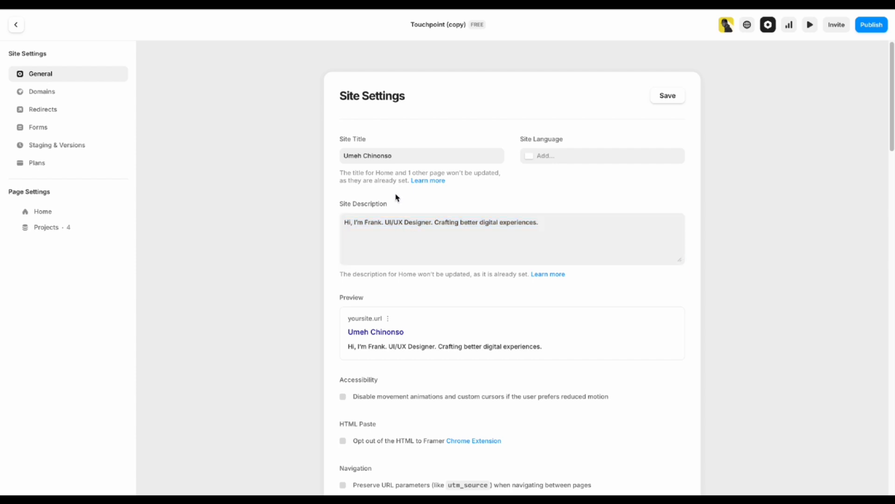
left_click(371, 226)
scroll(490, 154, "down", 6)
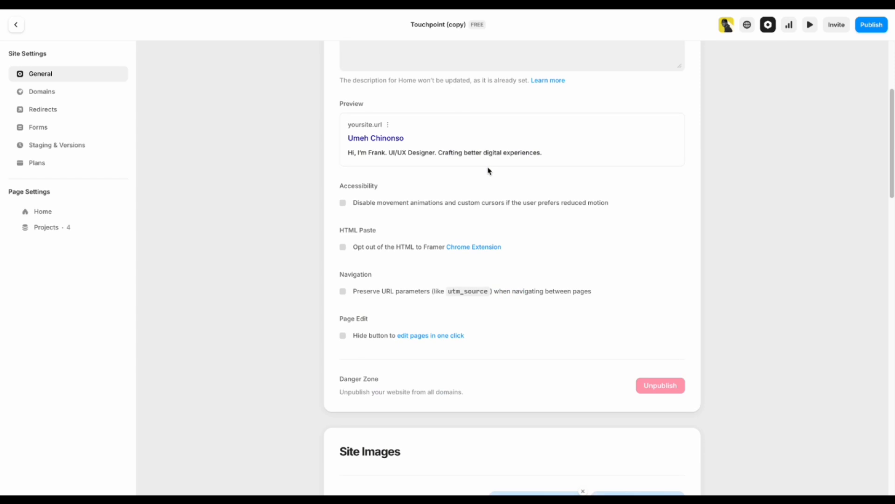
scroll(488, 176, "up", 5)
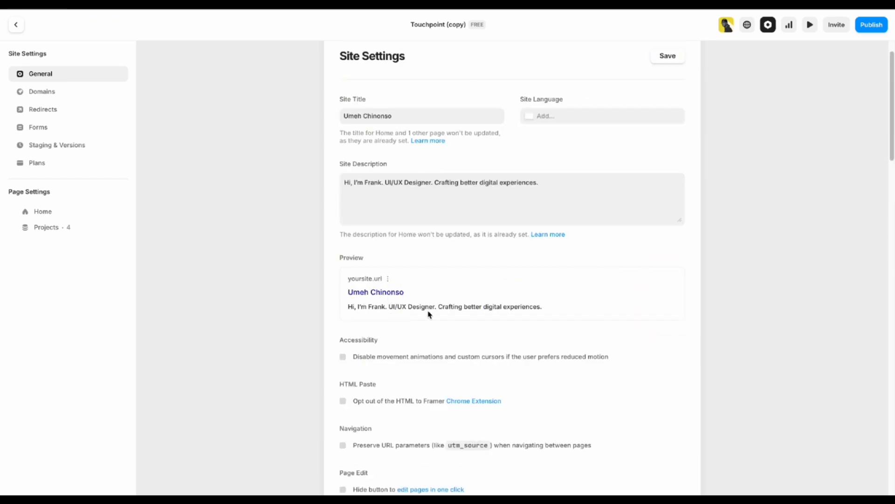
Swap the description's placeholder name for the owner's short name, then scroll to Site Images.
double_click(373, 182)
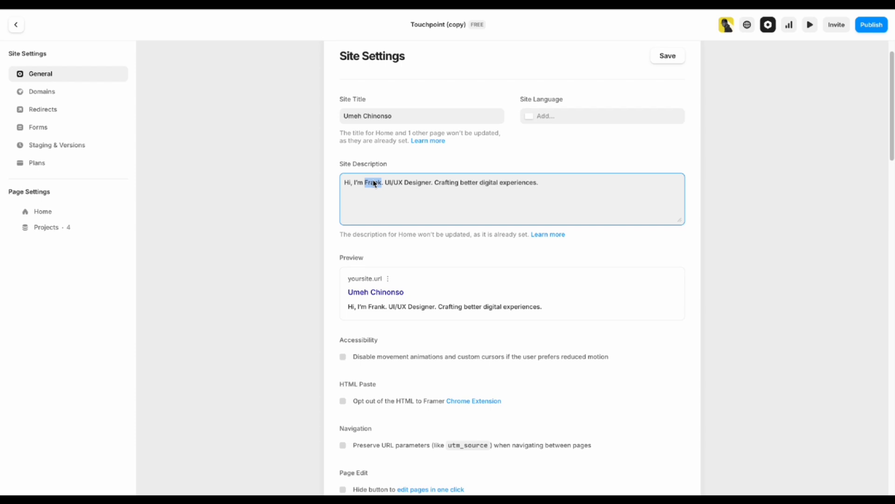
type("Nonso")
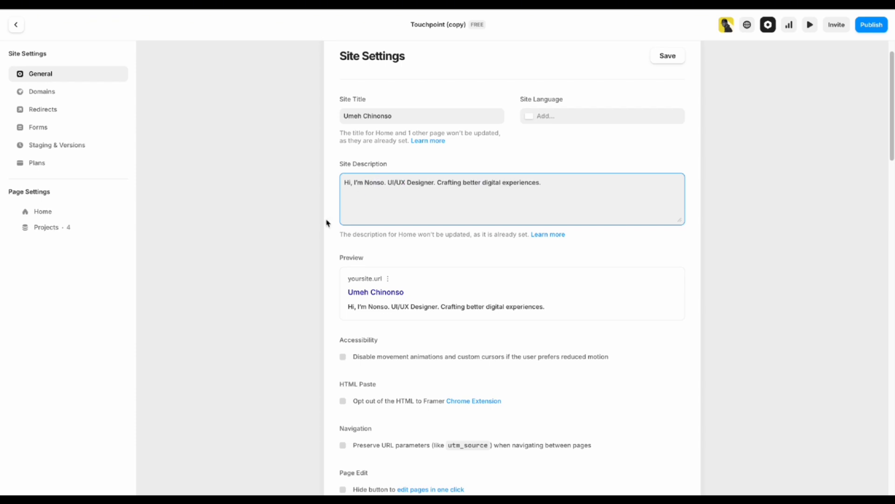
left_click(335, 233)
scroll(340, 258, "down", 3)
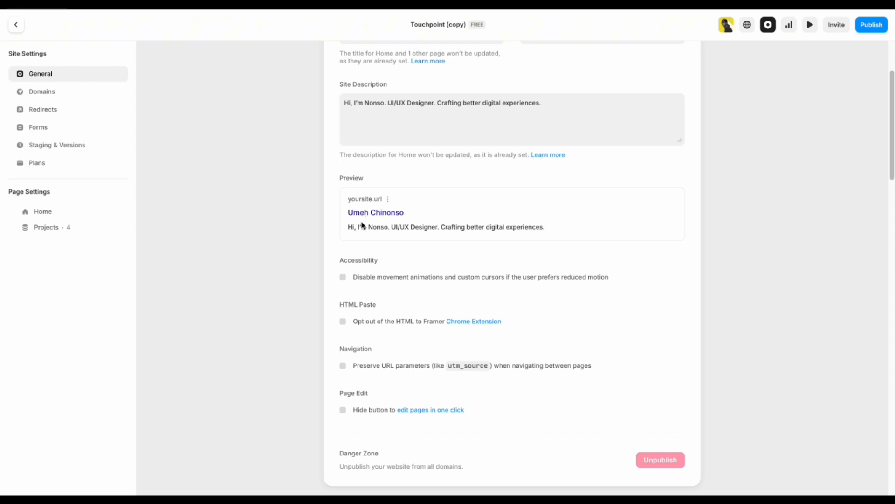
scroll(361, 226, "down", 8)
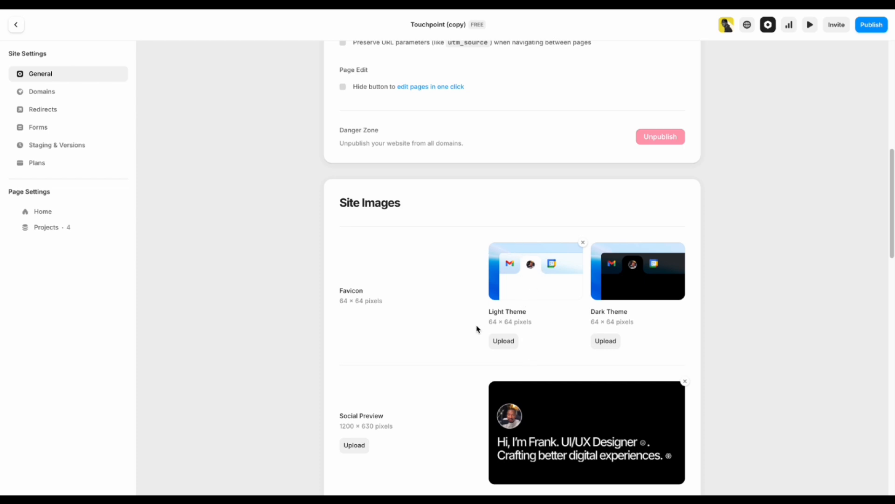
left_click(507, 344)
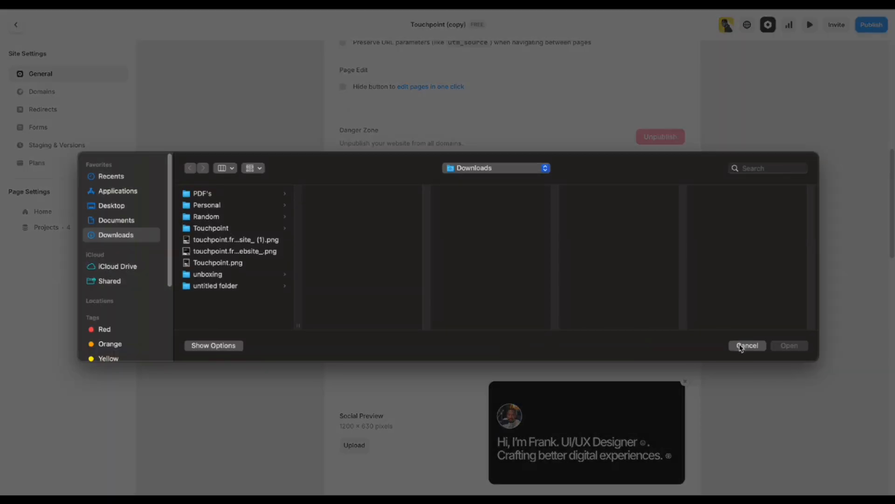
left_click(742, 346)
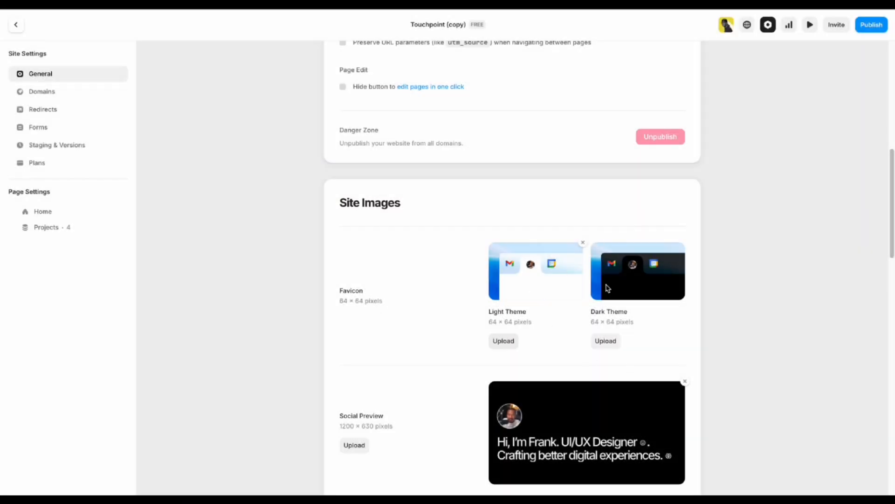
scroll(399, 329, "down", 2)
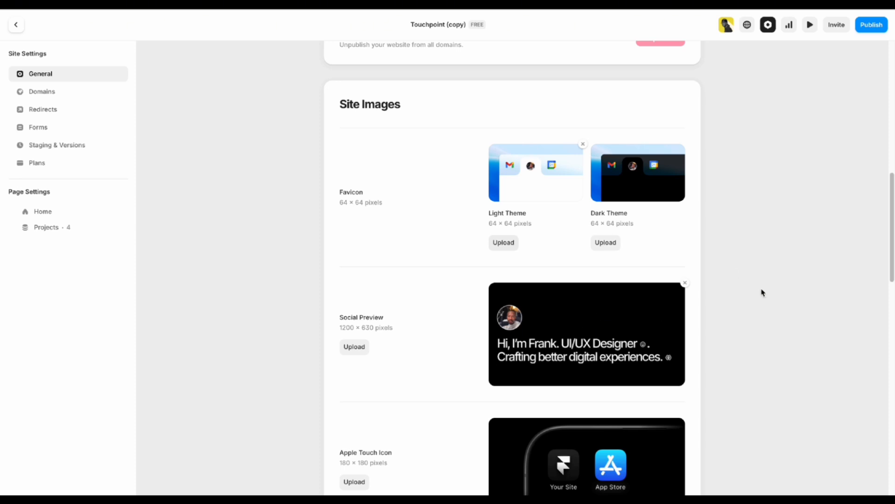
left_click(607, 322)
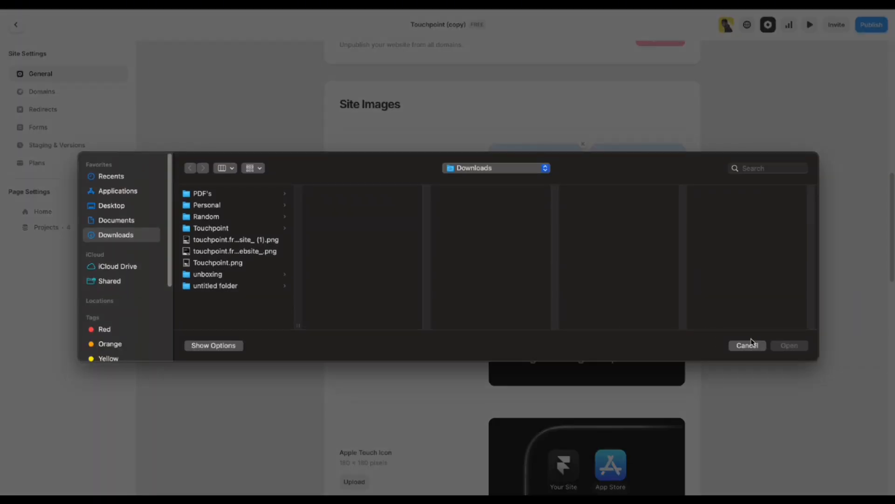
left_click(751, 344)
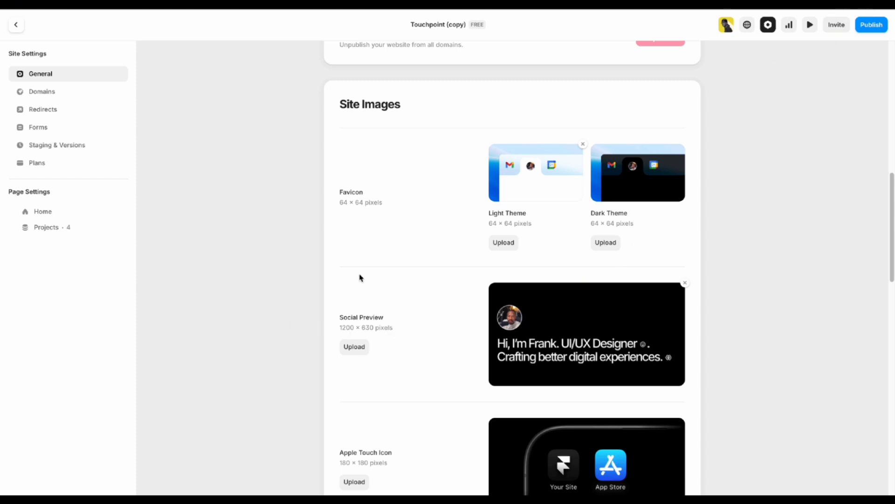
scroll(578, 348, "up", 1)
scroll(579, 347, "up", 10)
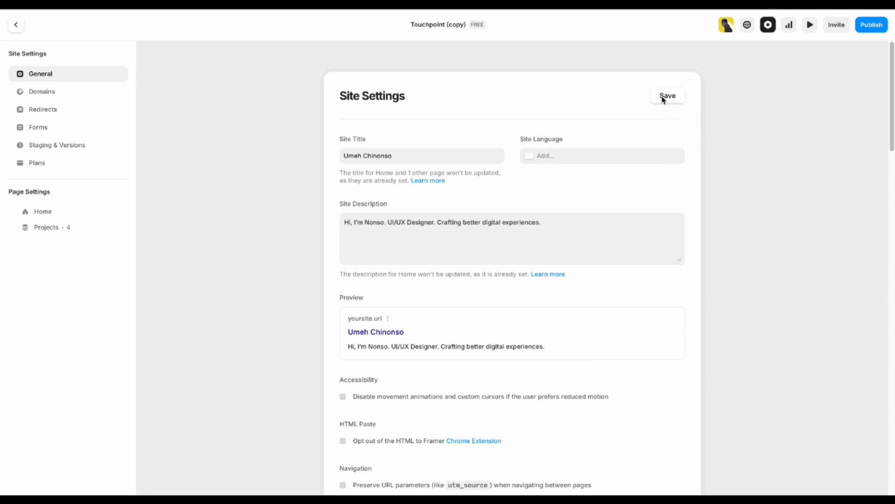
Save the site settings, publish the site and dismiss the publish summary.
left_click(663, 99)
left_click(881, 26)
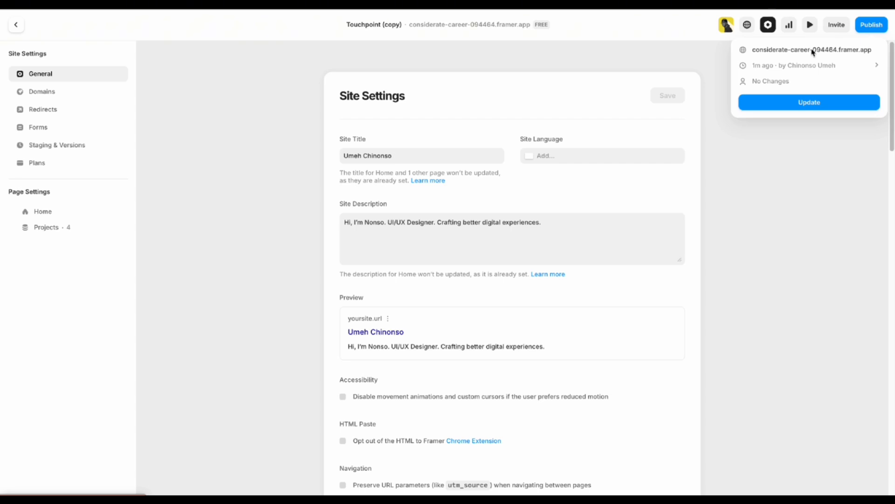
left_click(822, 174)
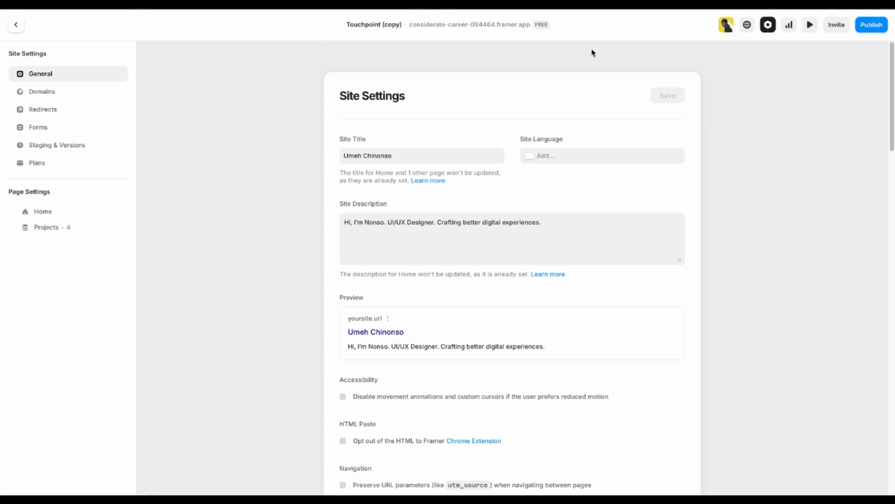
Open the Domains settings and keep the .framer.website free subdomain suffix.
left_click(42, 92)
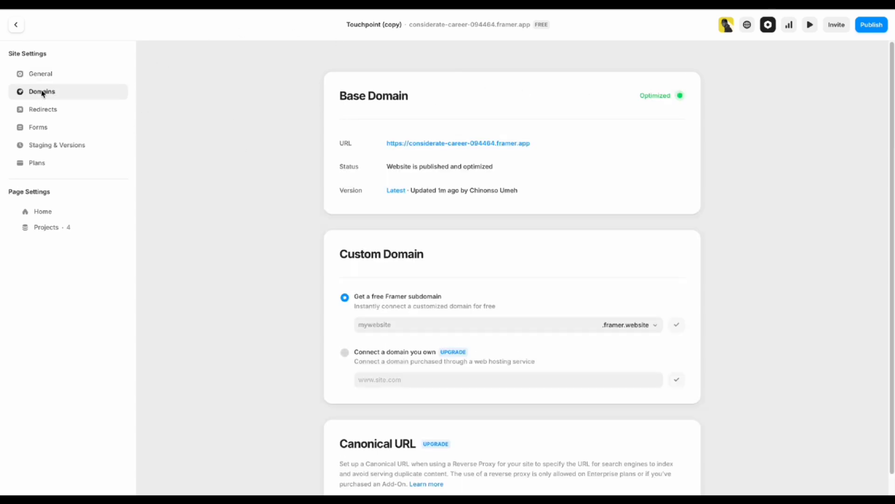
scroll(489, 242, "down", 1)
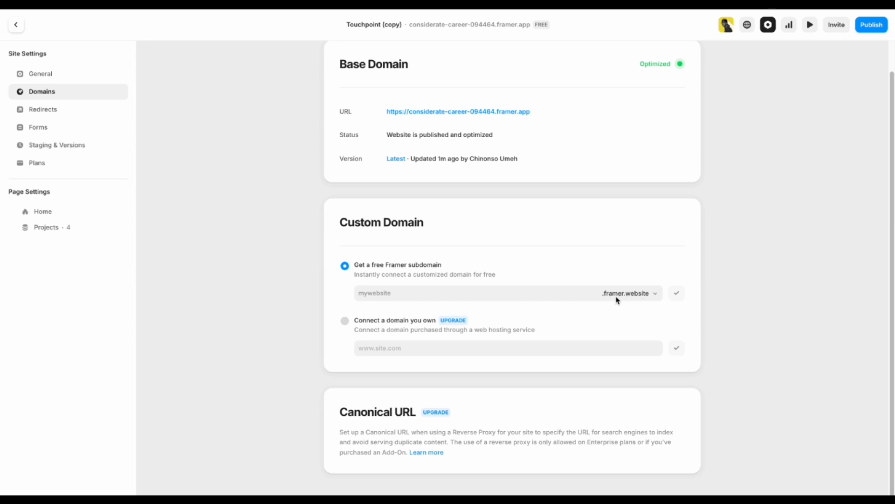
left_click(655, 294)
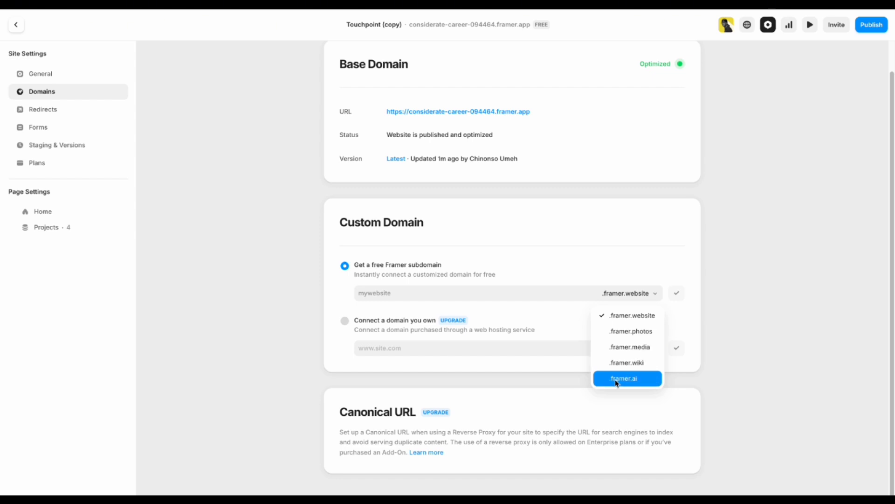
left_click(743, 310)
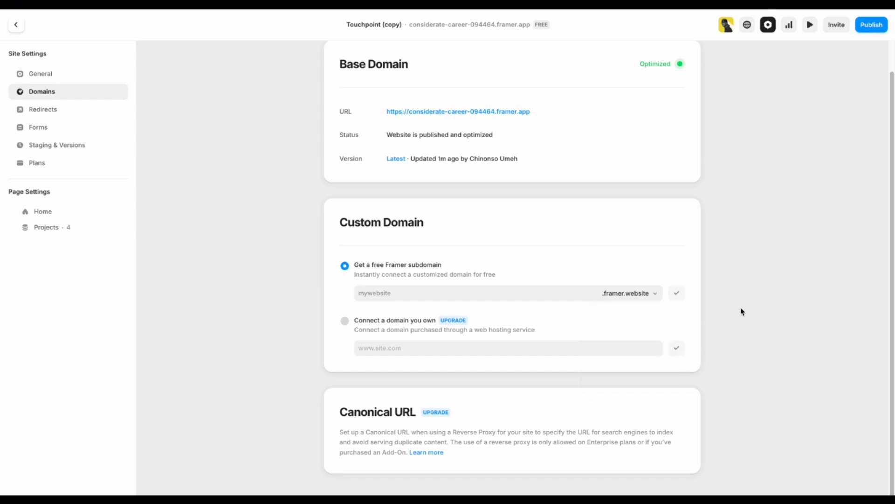
Enter 'sdjhjfjhfj' as the free subdomain name and confirm it.
left_click(411, 295)
left_click(320, 302)
left_click(385, 293)
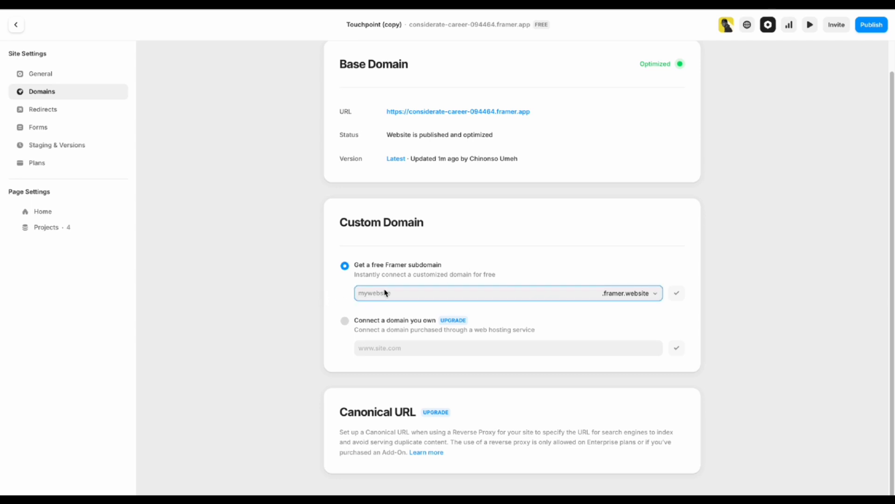
type("sdjhjfjhfj")
left_click(677, 294)
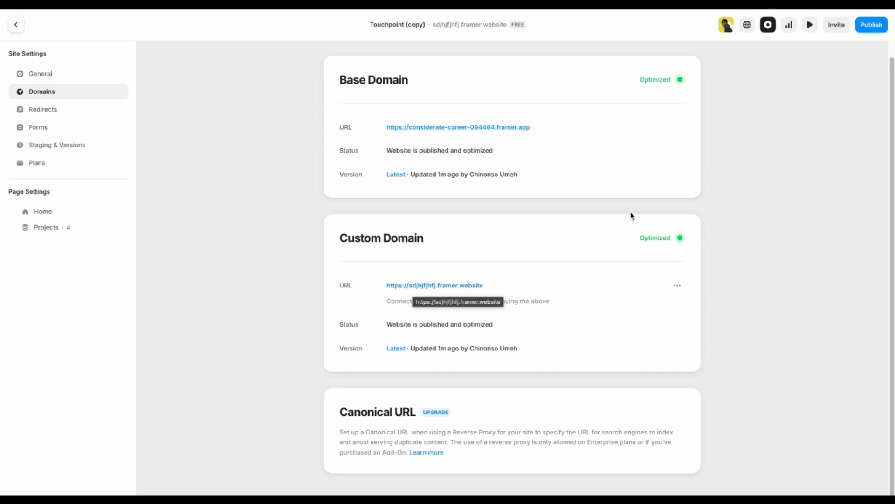
Publish the site update so the new framer.website subdomain goes live.
left_click(871, 29)
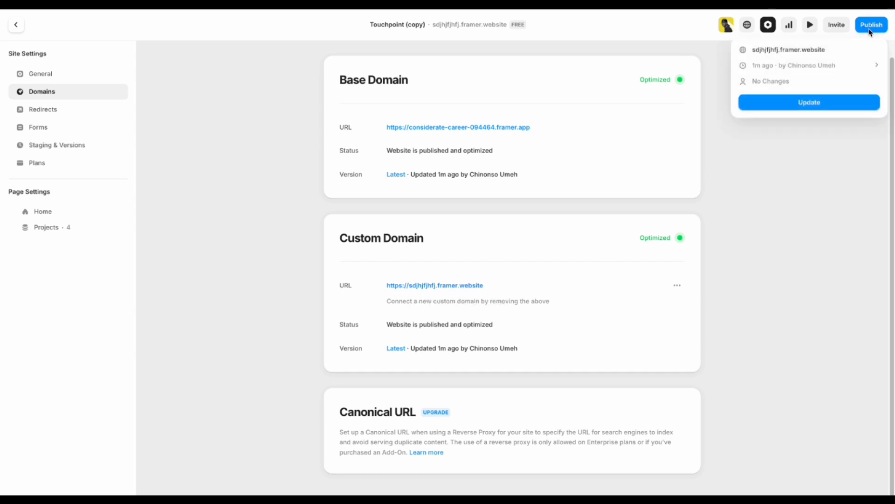
left_click(811, 102)
left_click(204, 256)
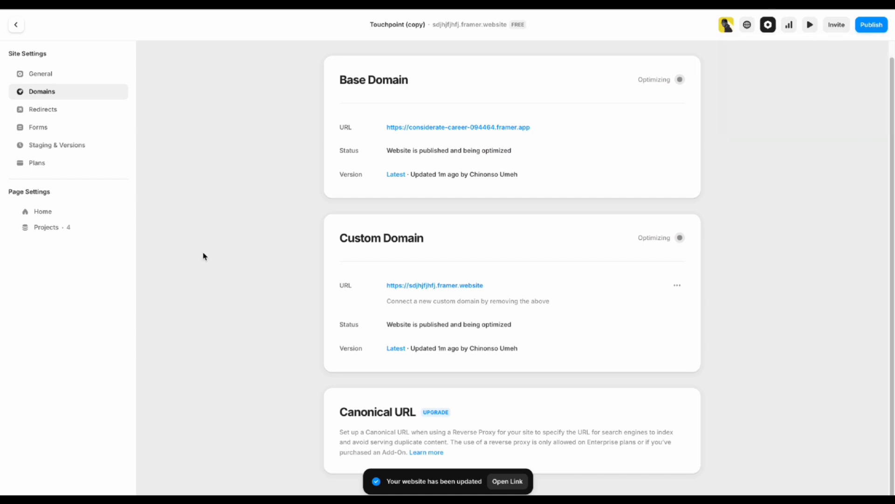
Return to the editor canvas and open the live published site from its URL.
left_click(16, 25)
scroll(200, 254, "down", 5)
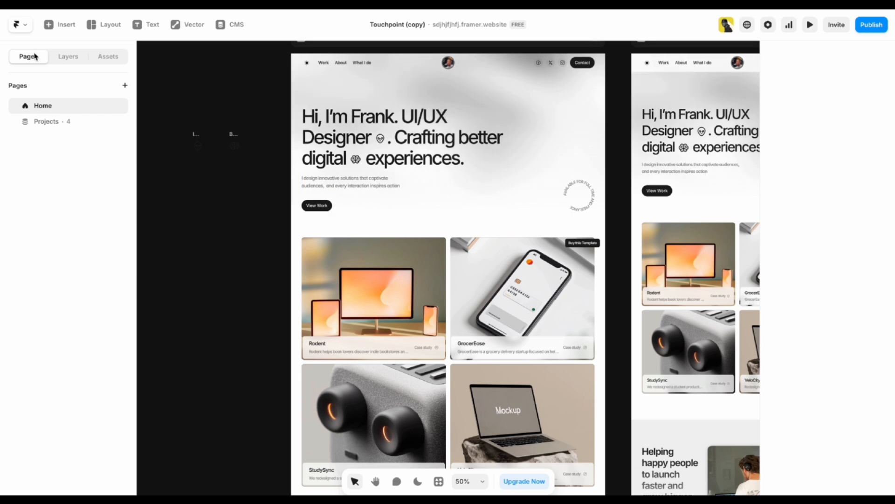
left_click(333, 178)
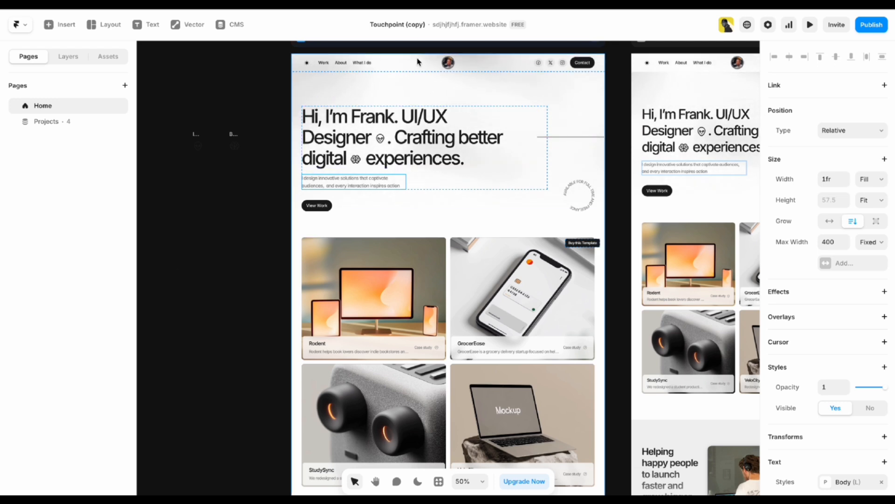
left_click(460, 25)
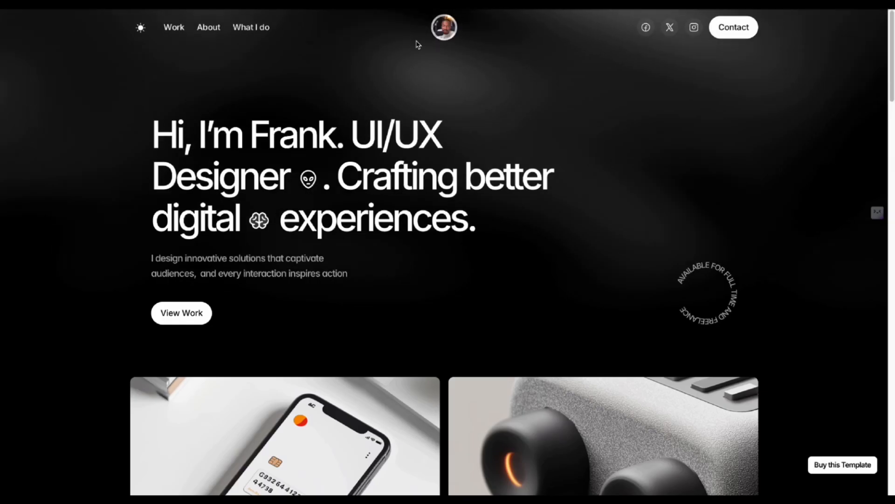
Browse the live portfolio homepage and open the GrocerEase project card.
scroll(38, 239, "down", 4)
scroll(38, 237, "up", 4)
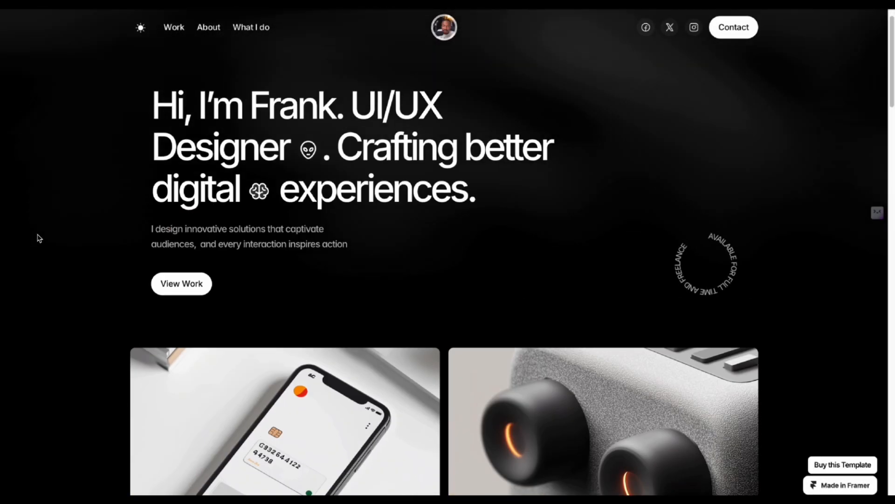
scroll(38, 237, "down", 7)
scroll(60, 236, "up", 4)
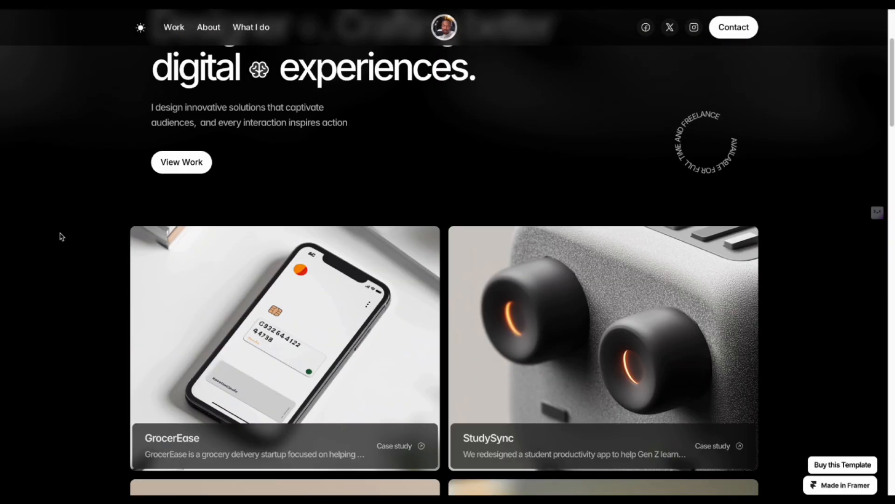
scroll(79, 224, "down", 4)
scroll(89, 213, "up", 4)
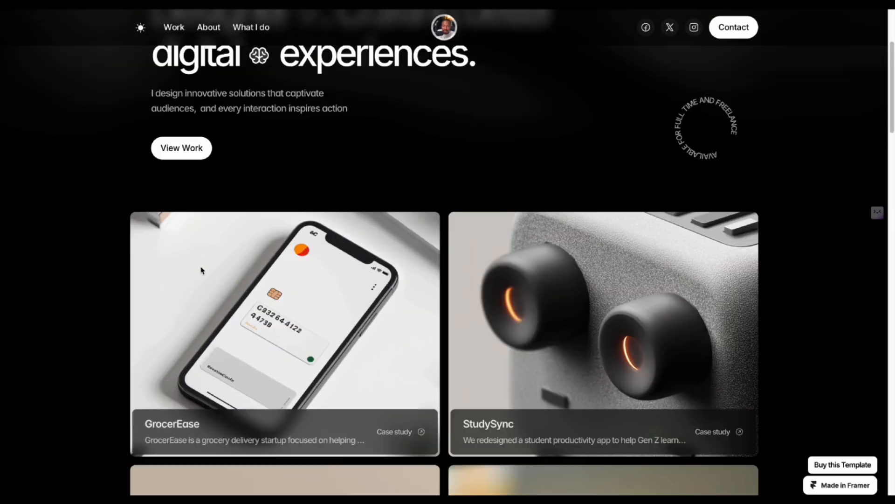
scroll(89, 213, "down", 2)
scroll(294, 260, "down", 3)
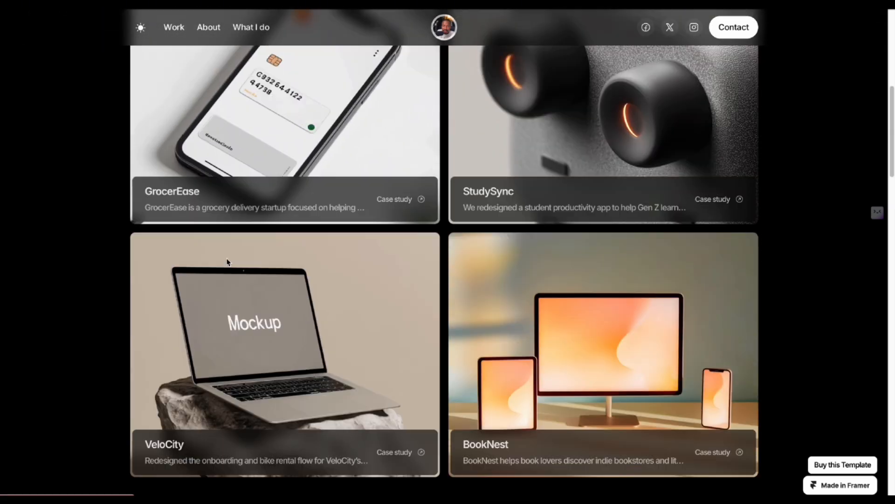
scroll(262, 280, "up", 5)
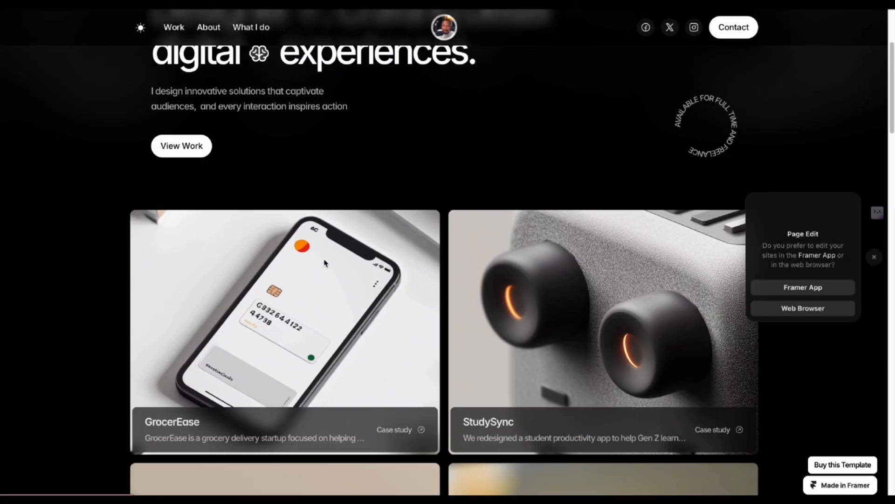
left_click(247, 299)
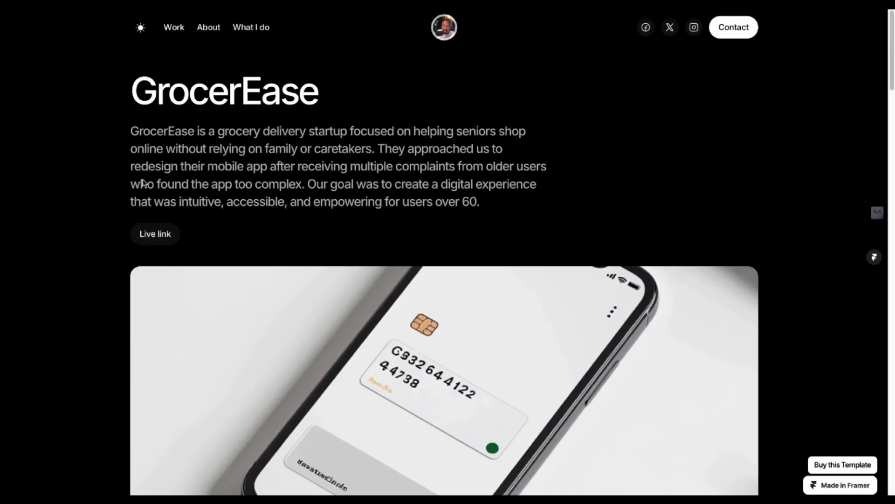
Scroll through the GrocerEase case study, reviewing its Problem and Solution sections.
scroll(110, 220, "down", 12)
scroll(110, 220, "down", 8)
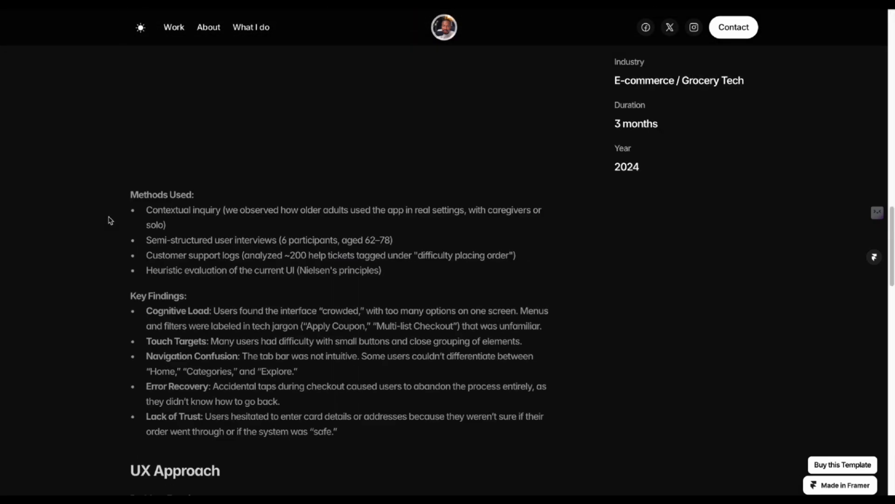
scroll(110, 220, "up", 5)
scroll(110, 220, "down", 2)
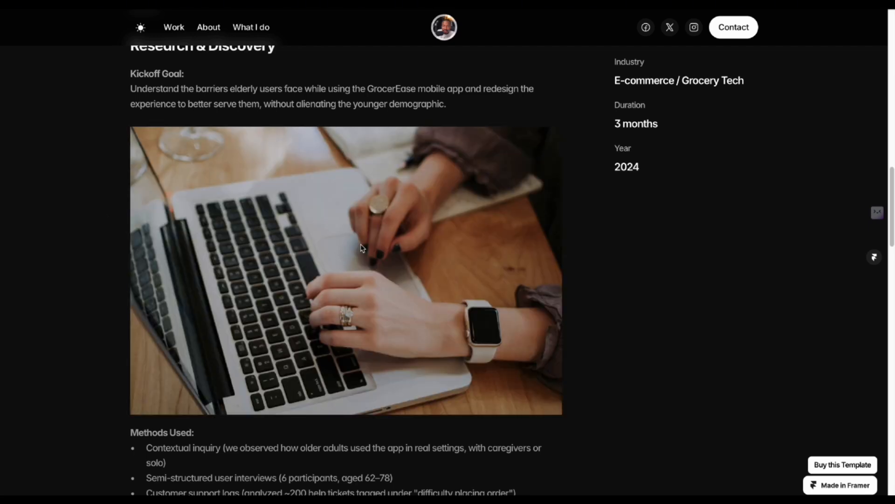
scroll(224, 296, "down", 20)
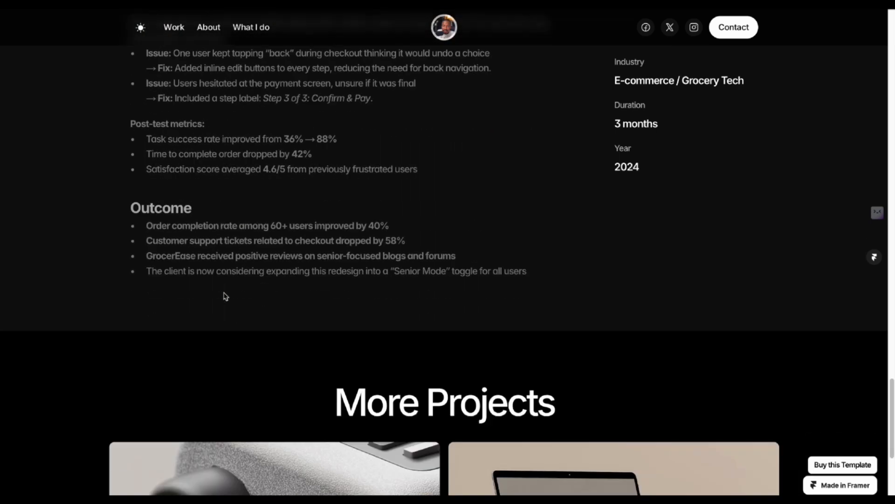
scroll(224, 295, "down", 5)
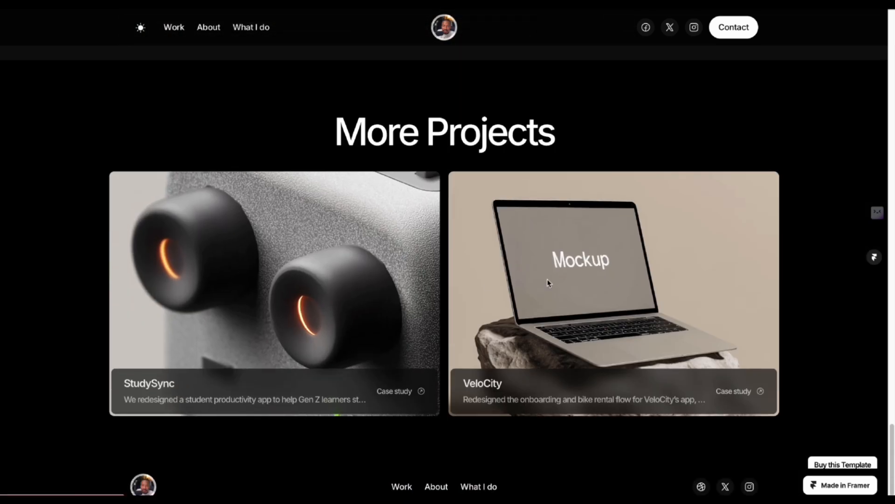
scroll(560, 290, "up", 10)
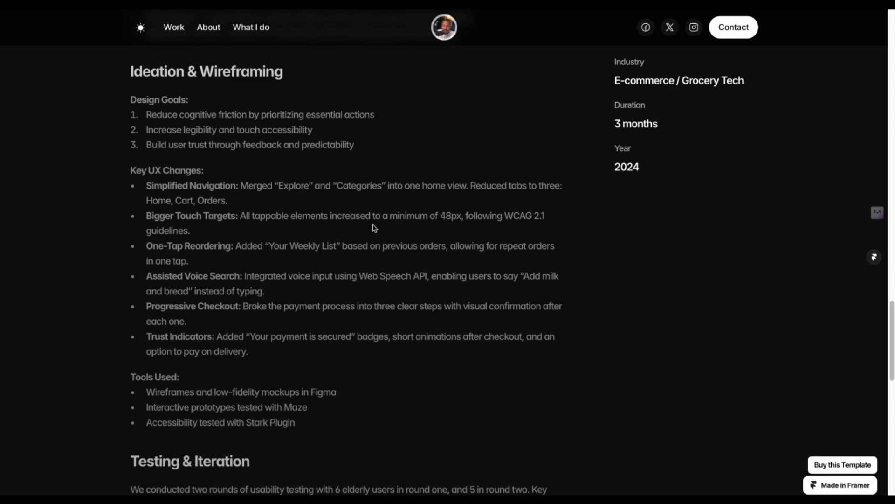
scroll(434, 221, "up", 3)
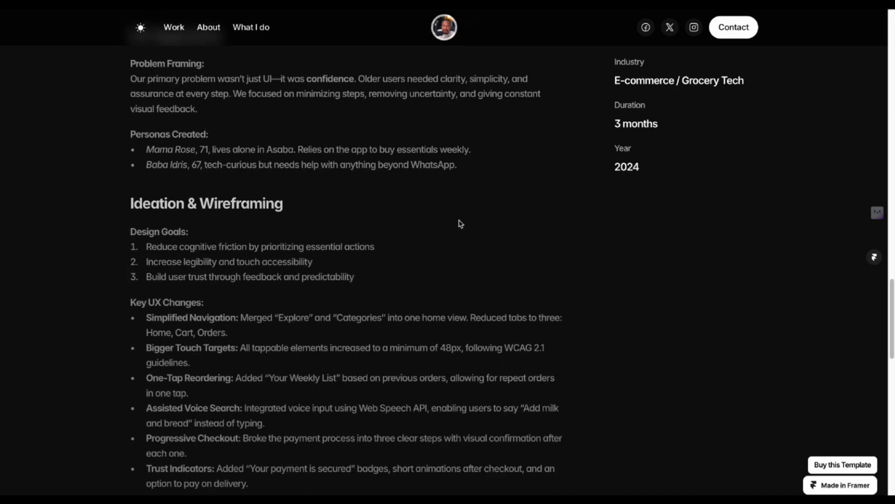
scroll(461, 224, "up", 15)
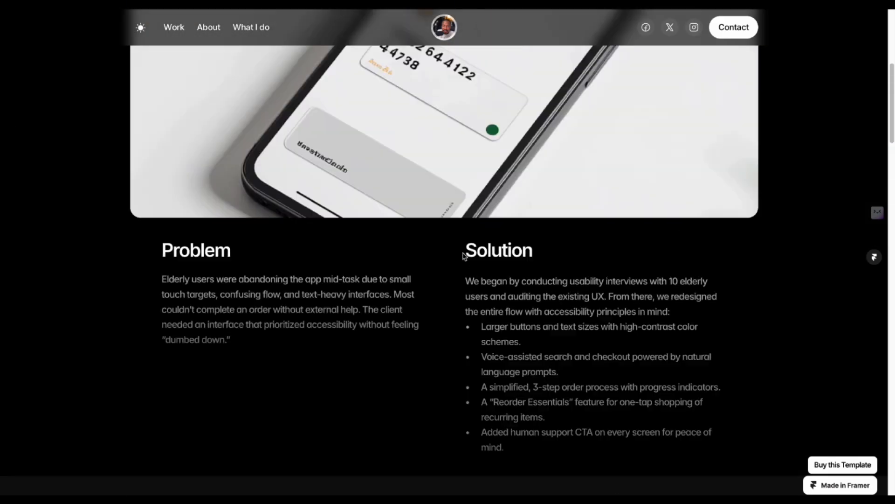
scroll(464, 254, "up", 2)
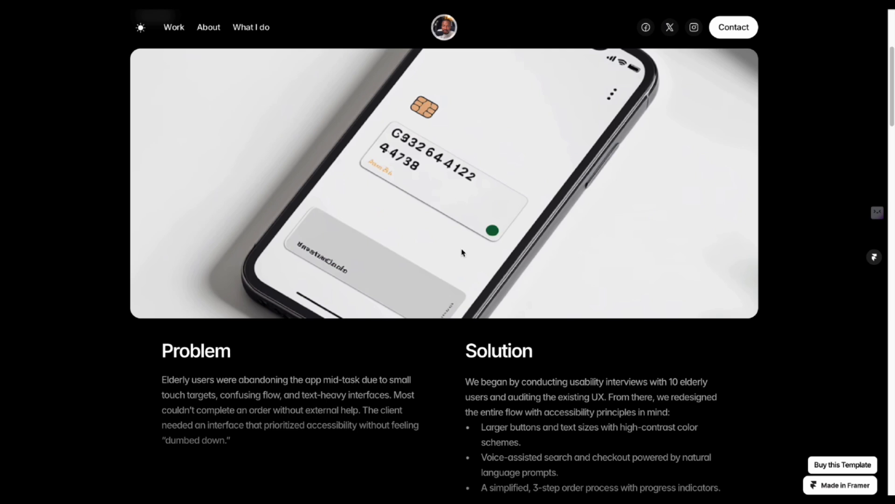